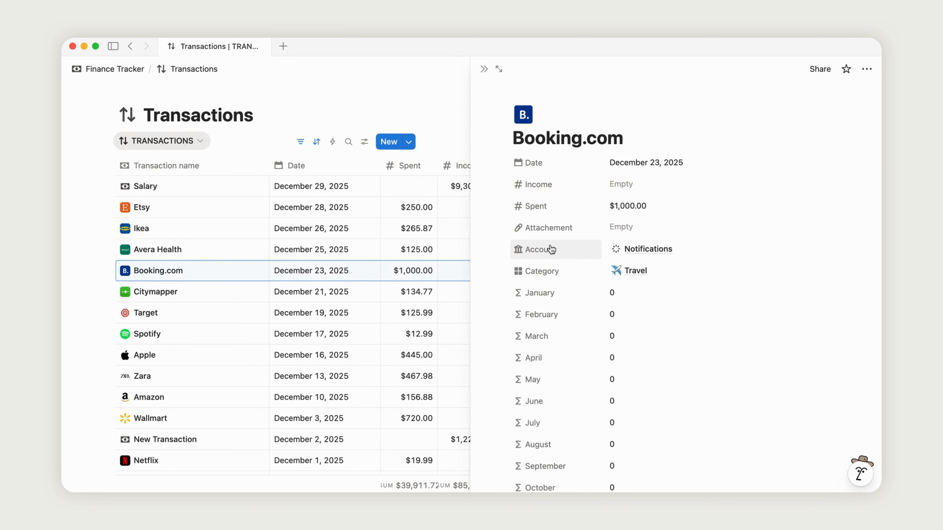
- Add a new formula property named "X axis" to the Booking.com transaction
{"action": "scroll", "coordinate": [853, 353], "scroll_direction": "down", "scroll_amount": 2}
{"action": "scroll", "coordinate": [853, 353], "scroll_direction": "down", "scroll_amount": 15}
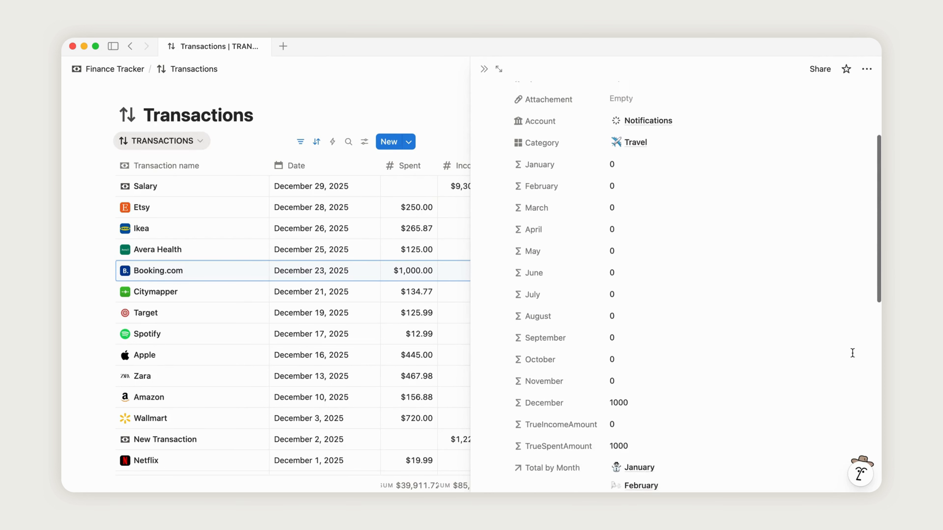
{"action": "scroll", "coordinate": [852, 353], "scroll_direction": "down", "scroll_amount": 10}
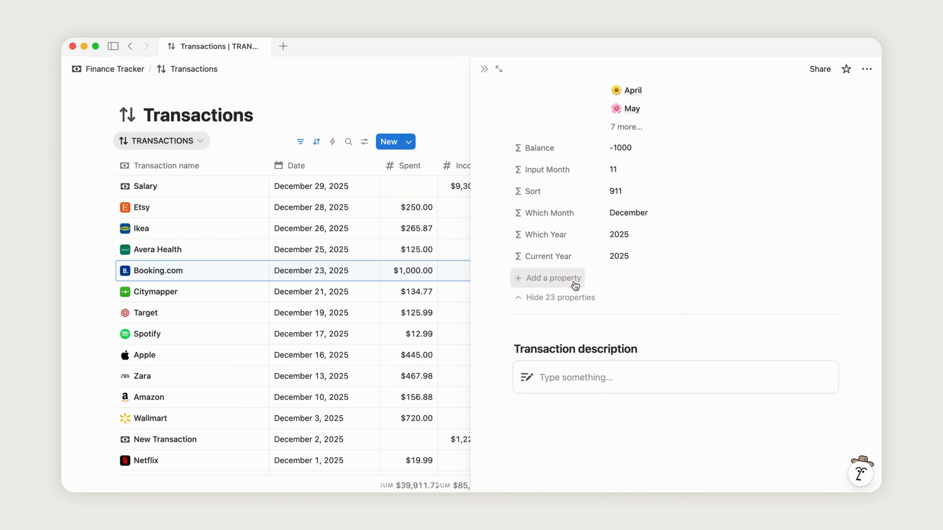
{"action": "left_click", "coordinate": [571, 279]}
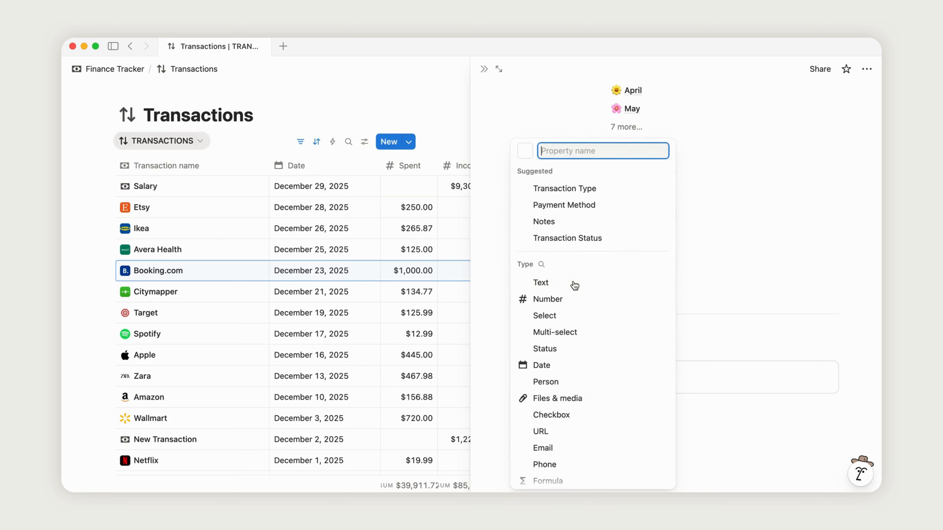
{"action": "scroll", "coordinate": [574, 286], "scroll_direction": "down", "scroll_amount": 3}
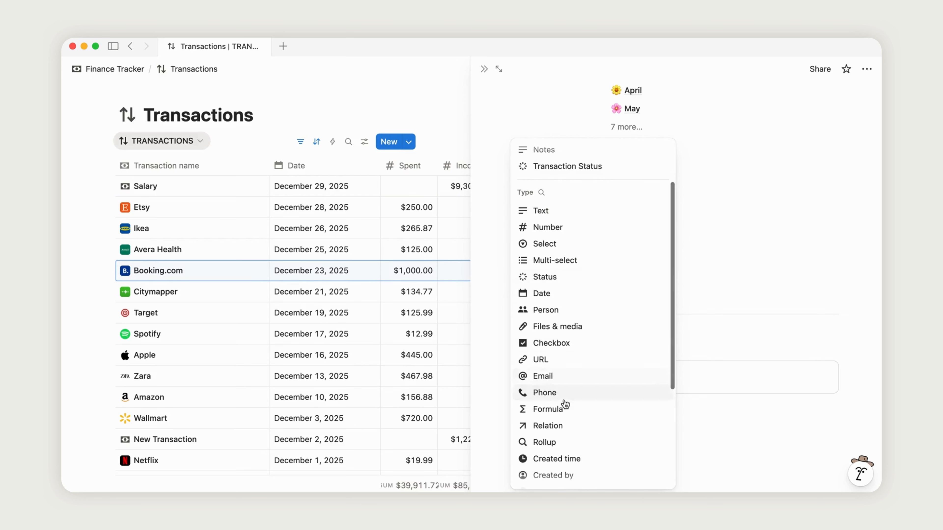
{"action": "left_click", "coordinate": [575, 410]}
{"action": "key", "text": "super+a"}
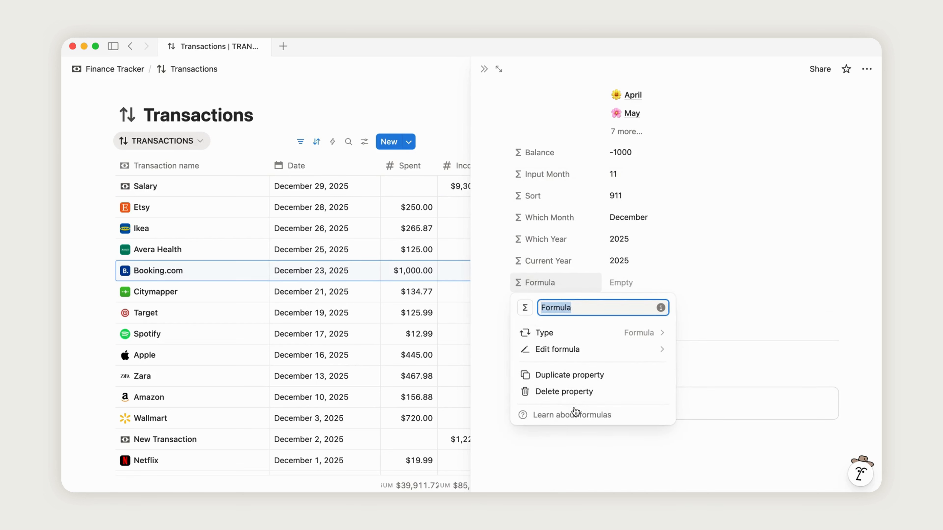
{"action": "type", "text": "X axis"}
{"action": "left_click", "coordinate": [704, 309]}
- Insert the example formula formatDate(now(), "MMMM D, Y") into the X axis property
{"action": "left_click", "coordinate": [632, 285]}
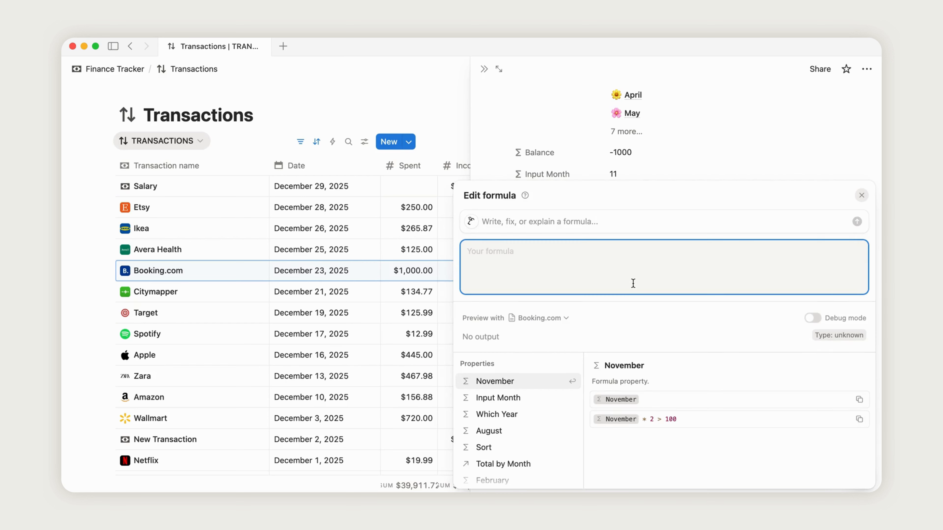
{"action": "type", "text": "form"}
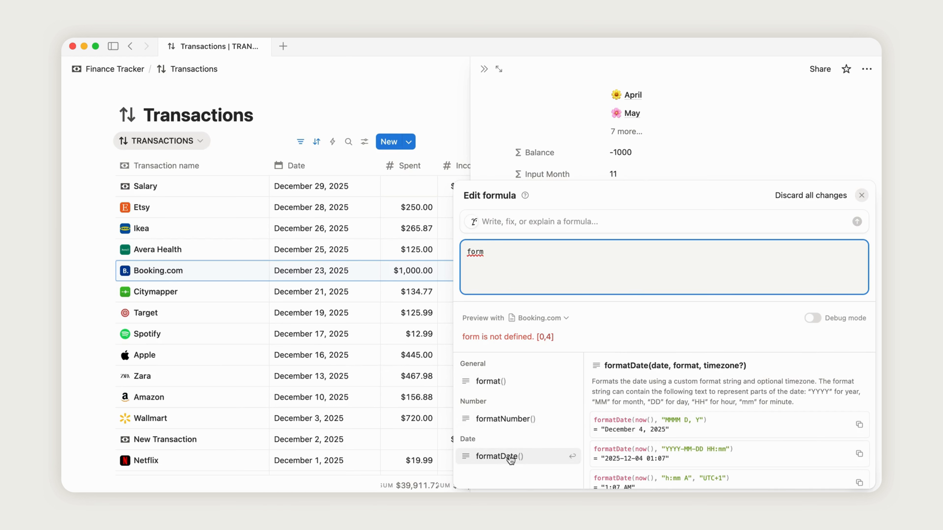
{"action": "left_click", "coordinate": [860, 426]}
{"action": "double_click", "coordinate": [493, 259]}
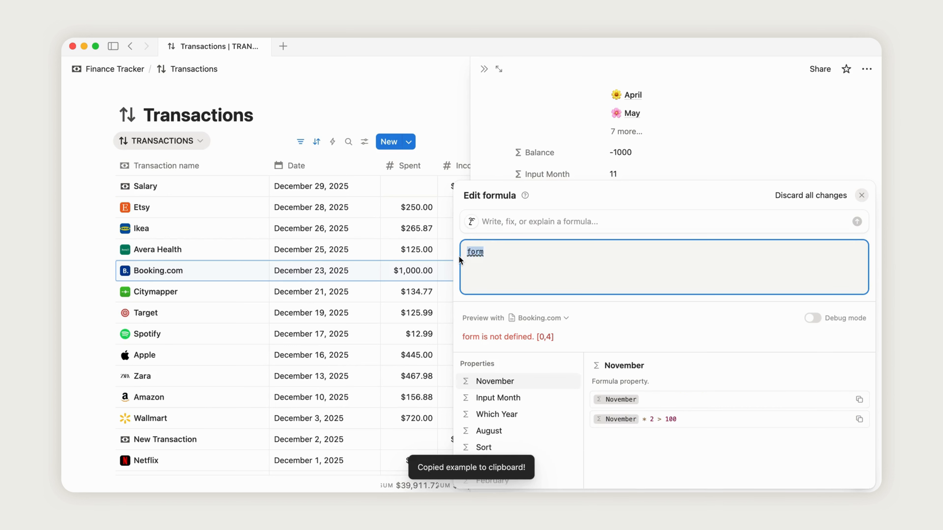
{"action": "key", "text": "super+v"}
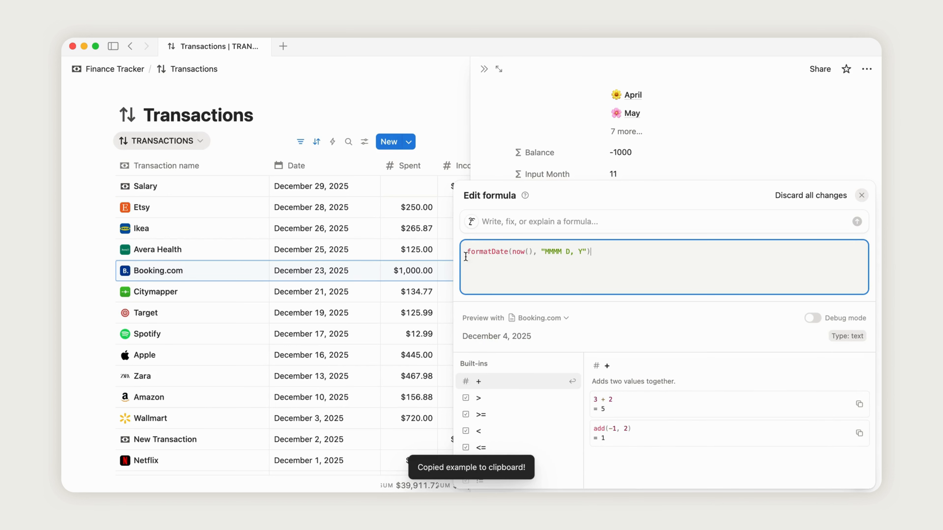
- Replace now() in the X axis formula with the Date property
{"action": "left_click_drag", "start_coordinate": [532, 252], "coordinate": [511, 250]}
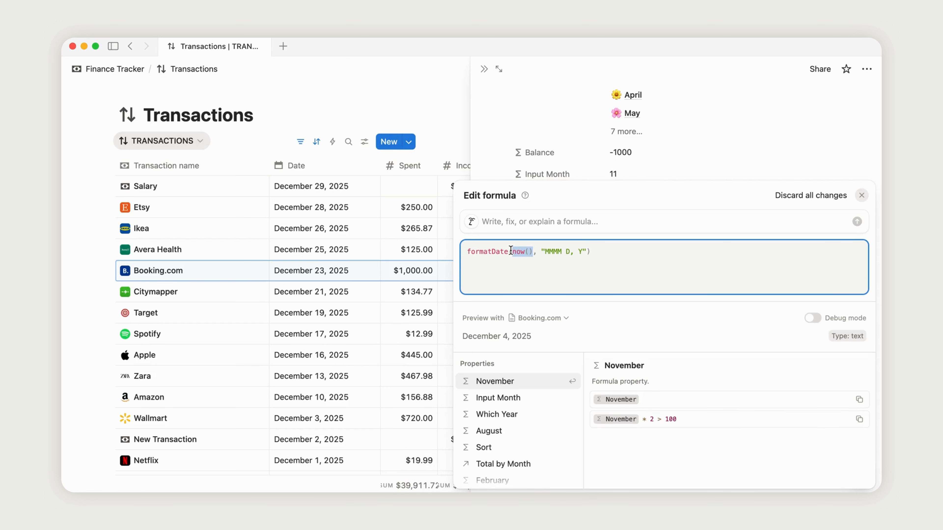
{"action": "type", "text": "date"}
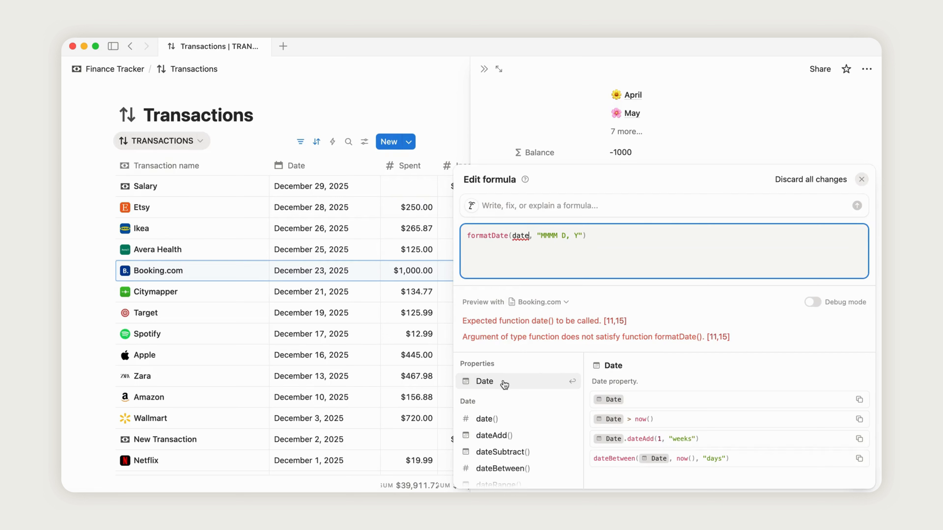
{"action": "left_click", "coordinate": [512, 380]}
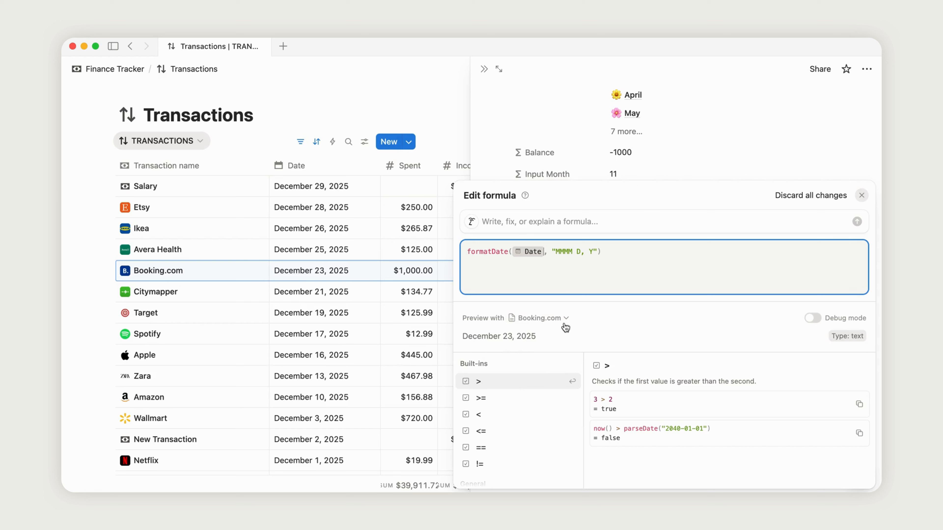
- Shorten the X axis formula's date format to "MMMM" and close the formula editor
{"action": "left_click", "coordinate": [594, 251]}
{"action": "key", "text": "BackSpace"}
{"action": "key", "text": "BackSpace"}
{"action": "key", "text": "BackSpace"}
{"action": "key", "text": "BackSpace"}
{"action": "key", "text": "BackSpace"}
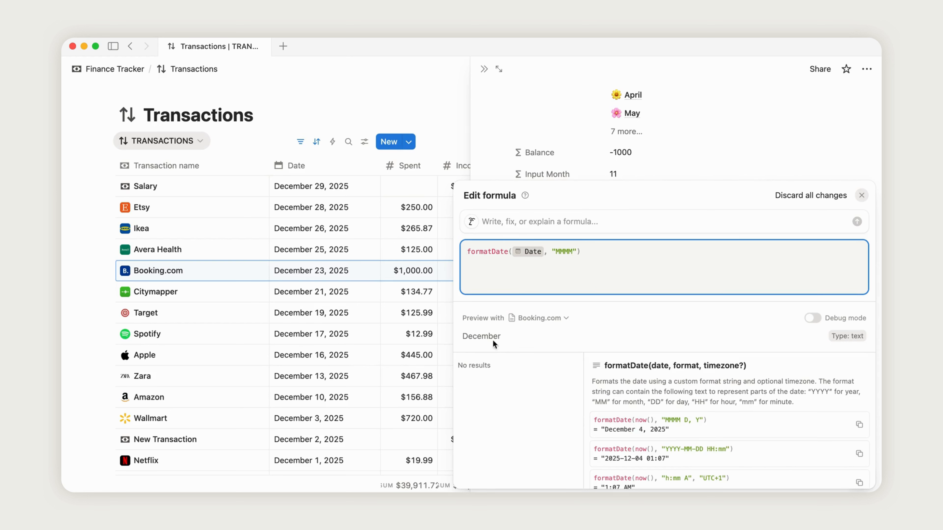
{"action": "left_click", "coordinate": [690, 156]}
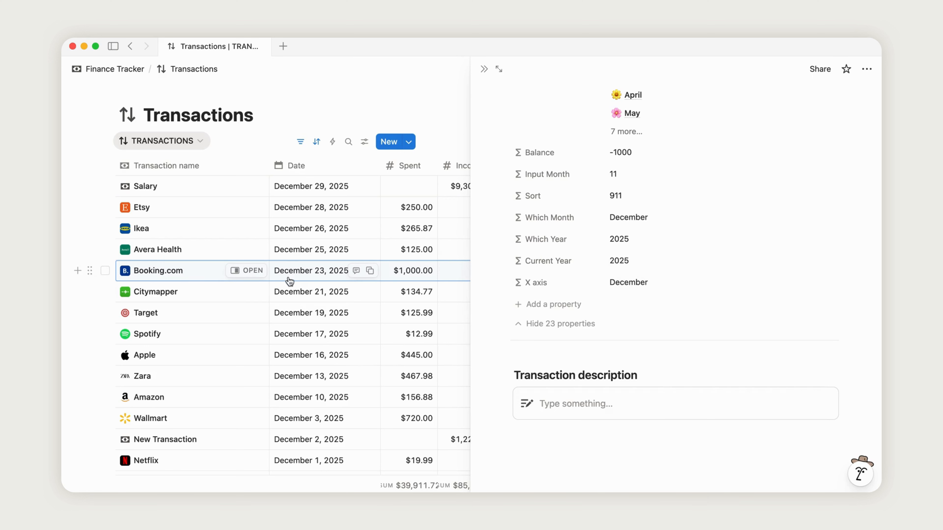
- Add another formula property named "Y axis" to the Booking.com transaction
{"action": "left_click", "coordinate": [556, 307]}
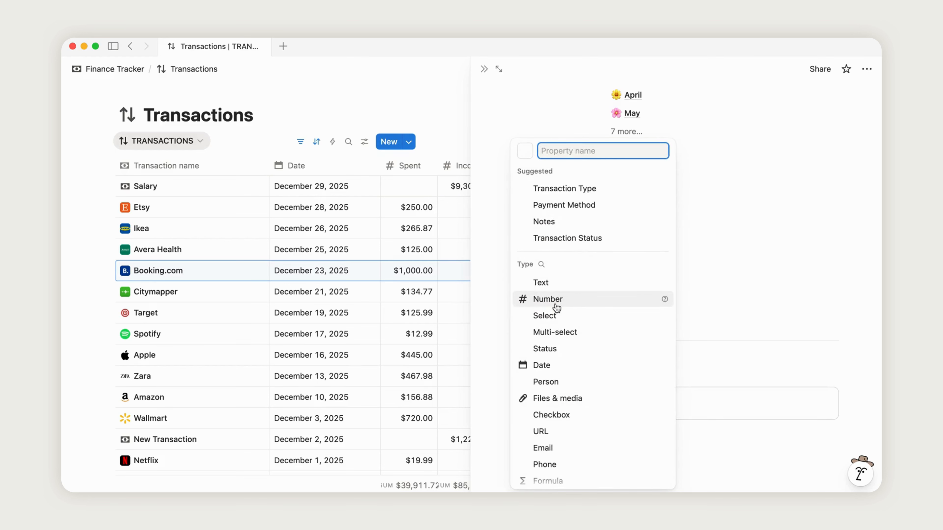
{"action": "scroll", "coordinate": [556, 308], "scroll_direction": "down", "scroll_amount": 3}
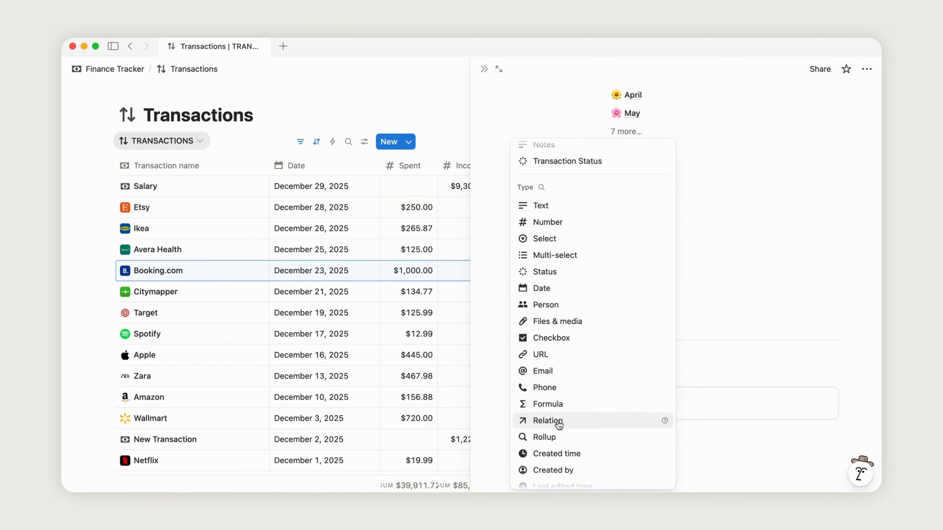
{"action": "left_click", "coordinate": [561, 405]}
{"action": "key", "text": "super+a"}
{"action": "type", "text": "Y "}
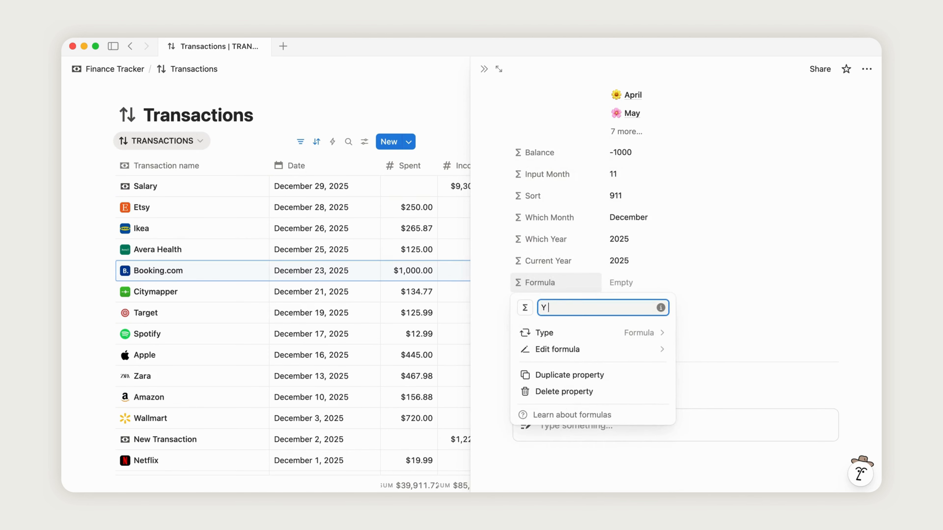
{"action": "type", "text": "axis"}
{"action": "left_click", "coordinate": [710, 311]}
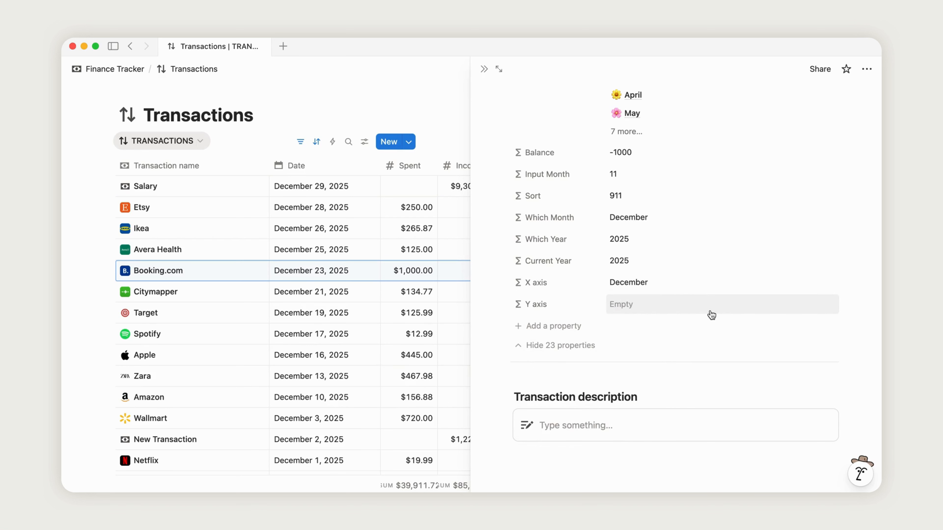
- Set the Y axis formula to if(Spent > 0, Spent, 0), using the Spent property, and close the formula editor
{"action": "left_click", "coordinate": [631, 307]}
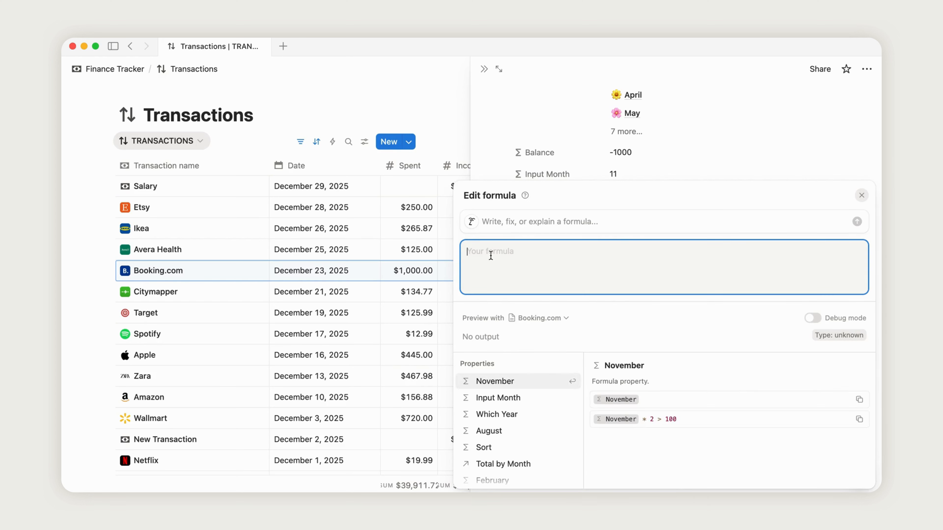
{"action": "type", "text": "if"}
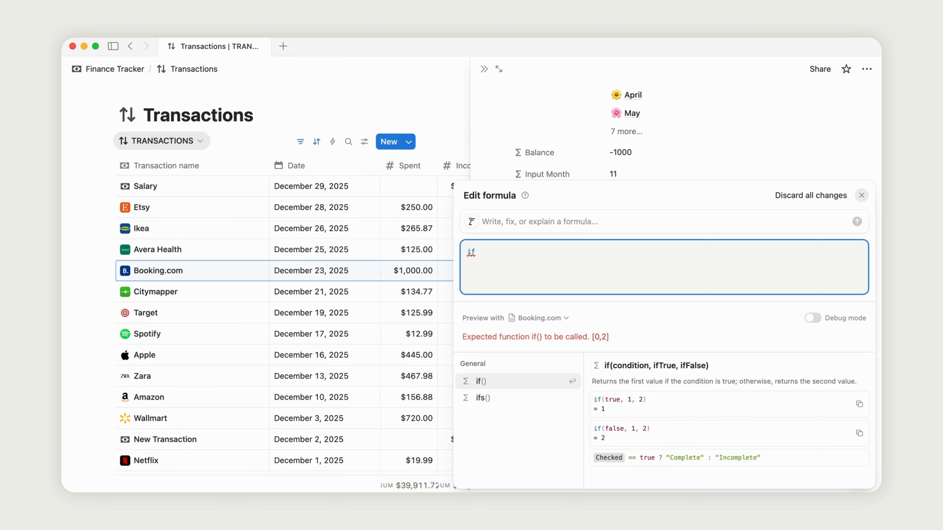
{"action": "type", "text": "(spen"}
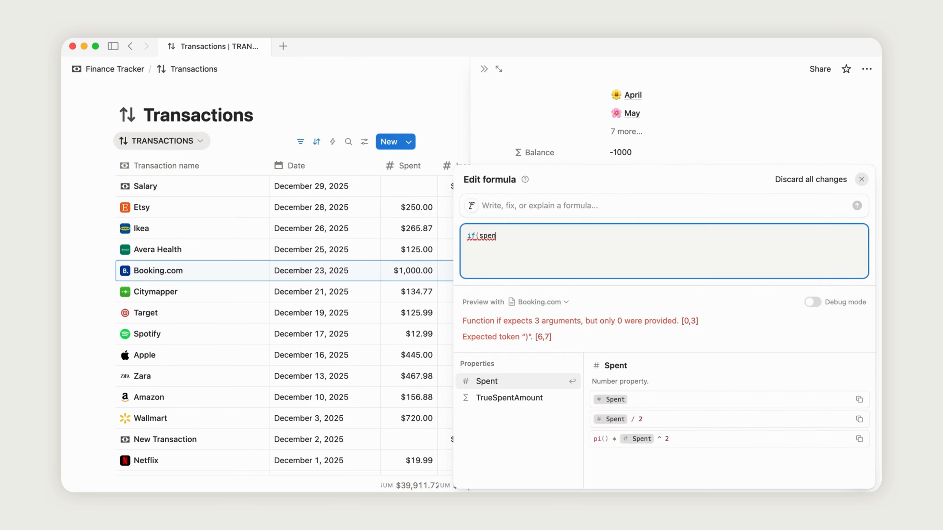
{"action": "left_click", "coordinate": [496, 382]}
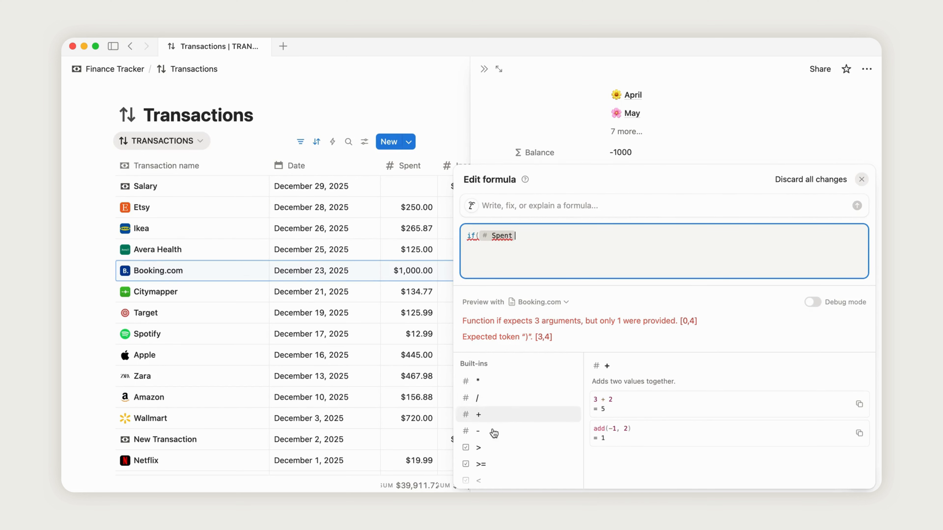
{"action": "left_click", "coordinate": [490, 448]}
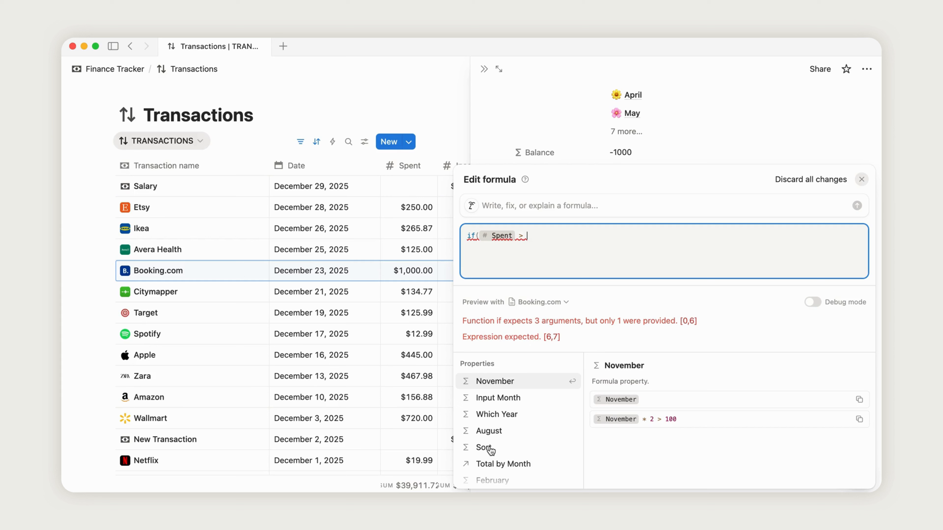
{"action": "type", "text": "0,"}
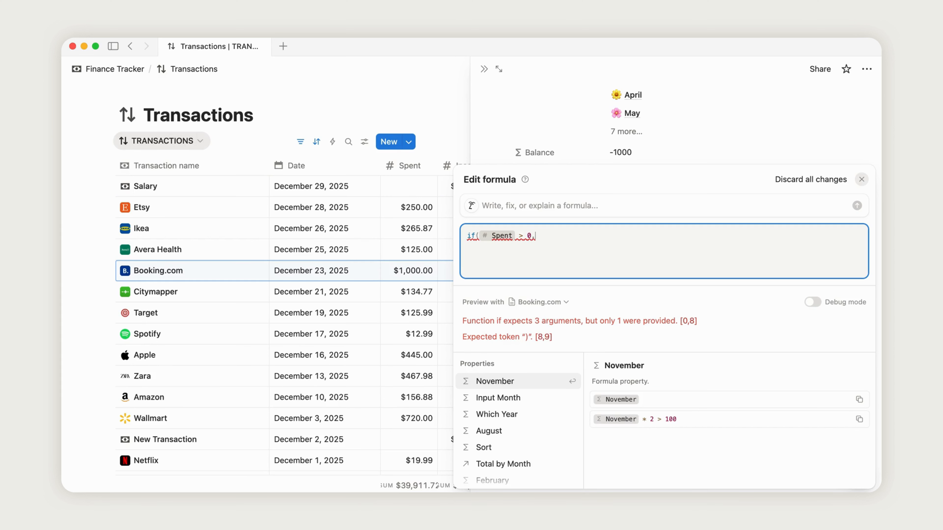
{"action": "type", "text": "spe"}
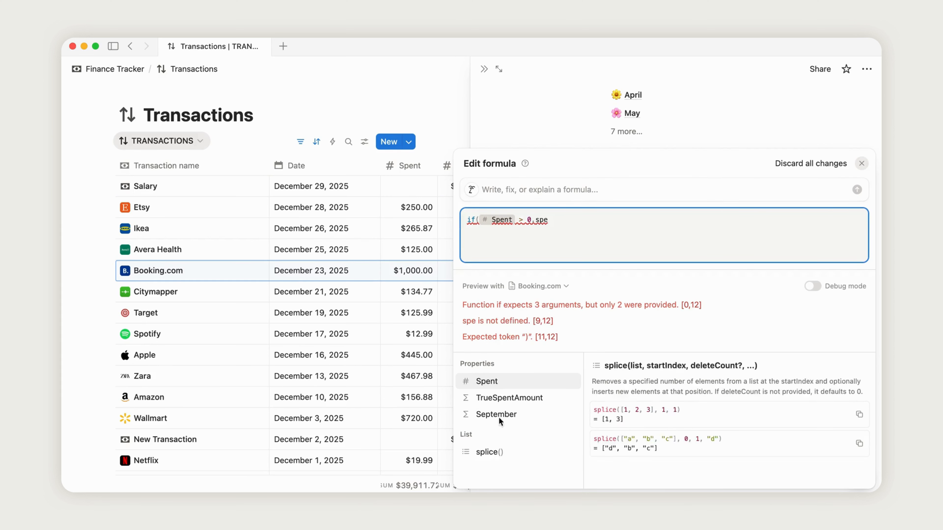
{"action": "left_click", "coordinate": [494, 383]}
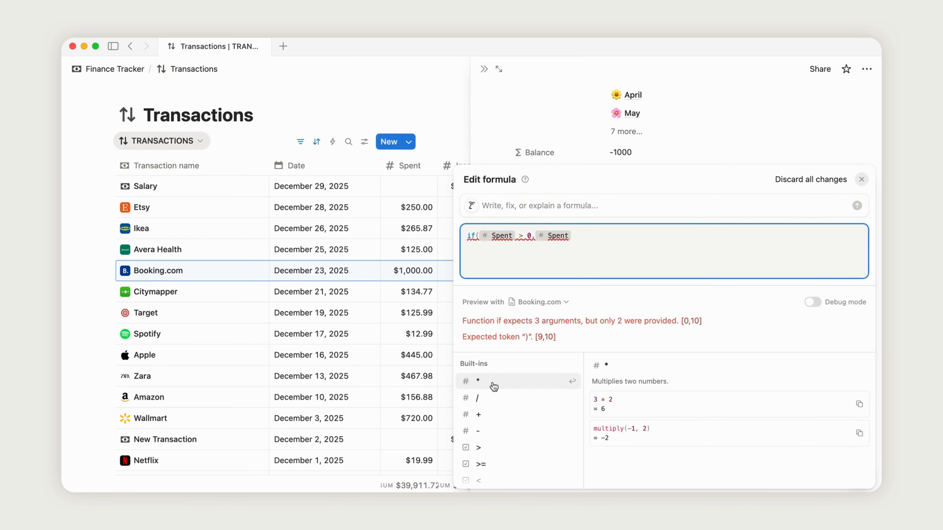
{"action": "type", "text": ",0"}
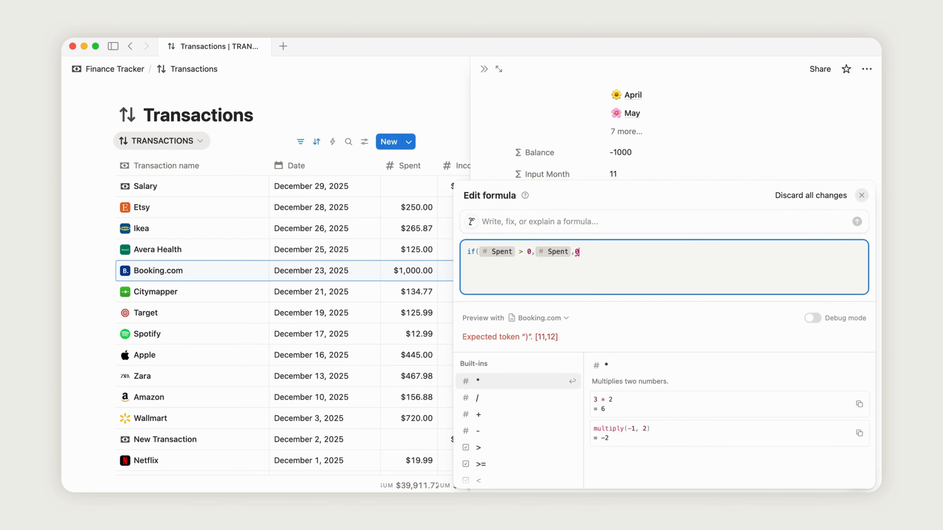
{"action": "type", "text": ")"}
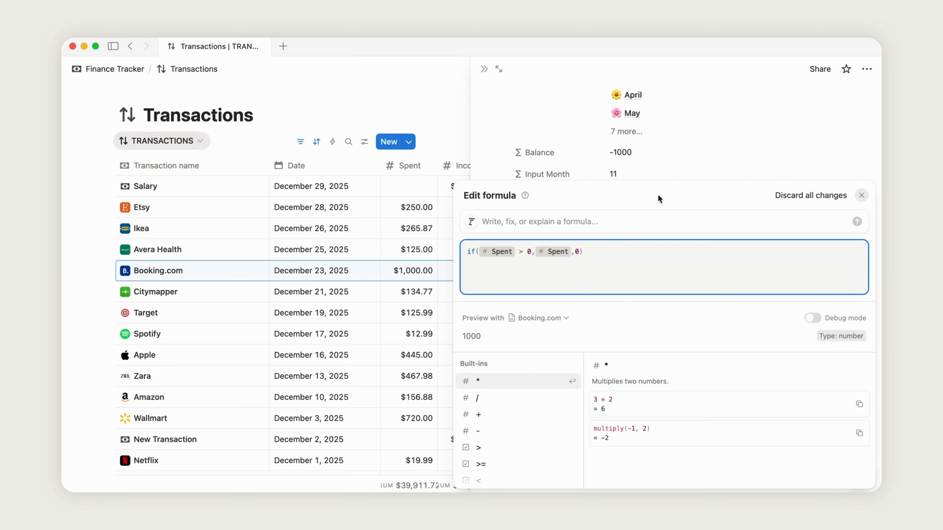
{"action": "left_click", "coordinate": [654, 168]}
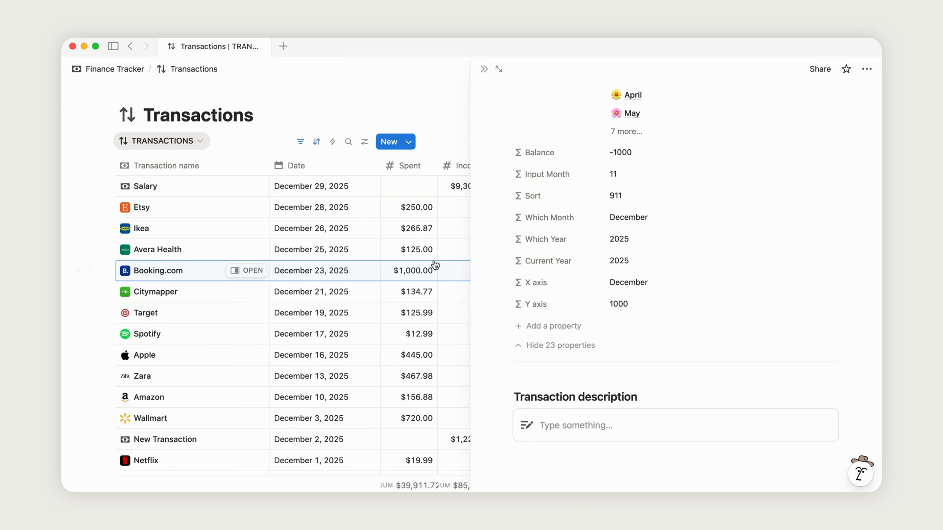
- Set the Y axis property's number format to US Dollar (USD)
{"action": "left_click", "coordinate": [557, 309]}
{"action": "left_click", "coordinate": [557, 341]}
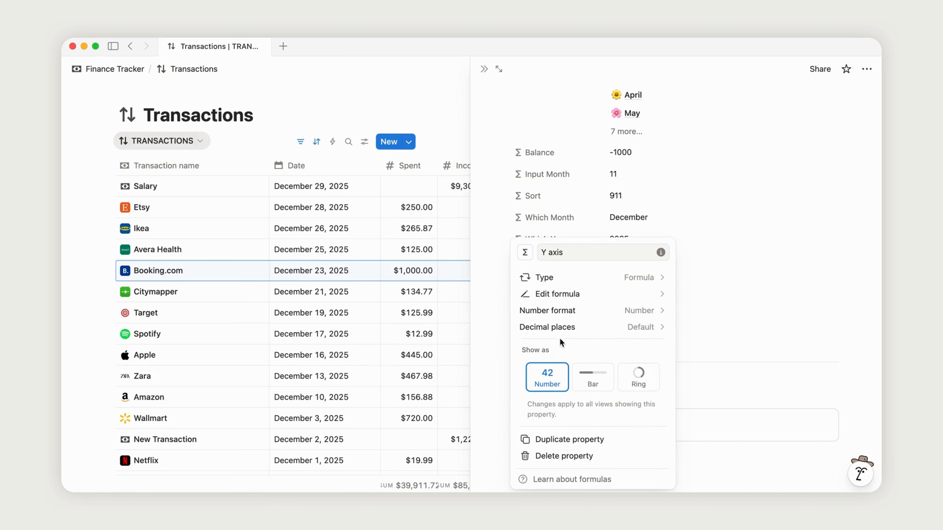
{"action": "left_click", "coordinate": [560, 310]}
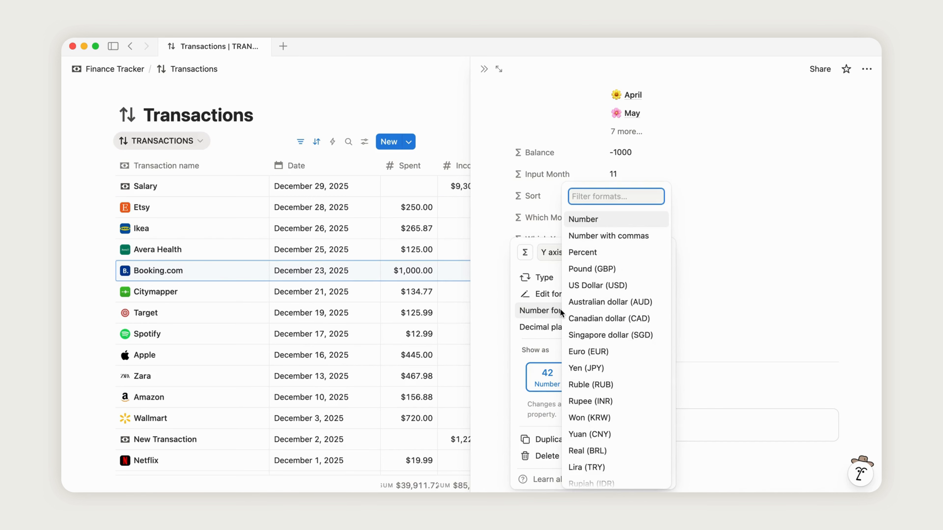
{"action": "left_click", "coordinate": [612, 286]}
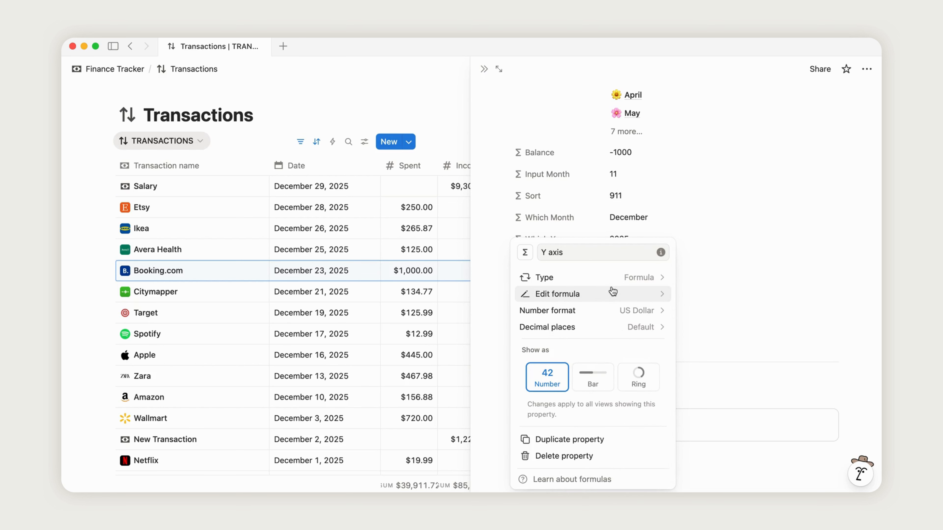
{"action": "left_click", "coordinate": [729, 303]}
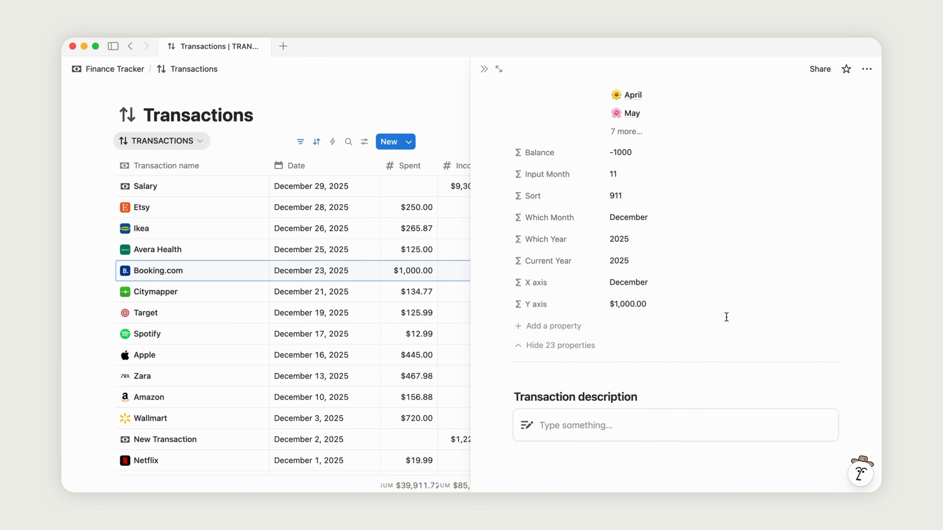
- Collapse the additional properties and close the Booking.com transaction to return to the full Transactions table
{"action": "left_click", "coordinate": [604, 345]}
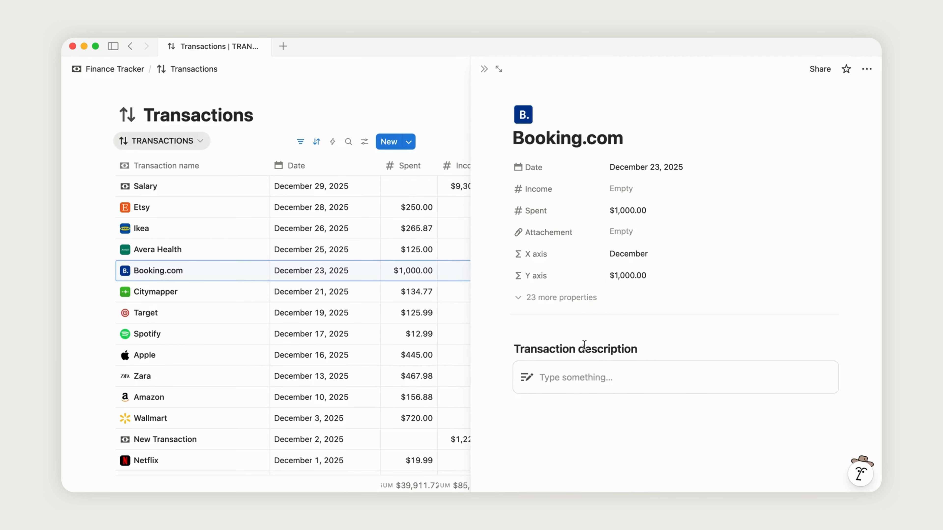
{"action": "left_click", "coordinate": [484, 70]}
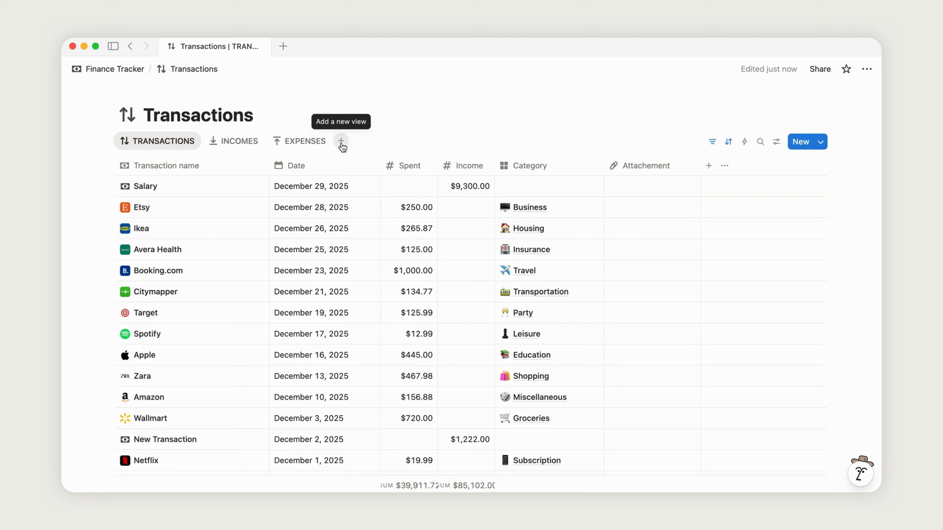
- Add a new Chart view to the Transactions database and open its chart settings for editing
{"action": "left_click", "coordinate": [341, 142]}
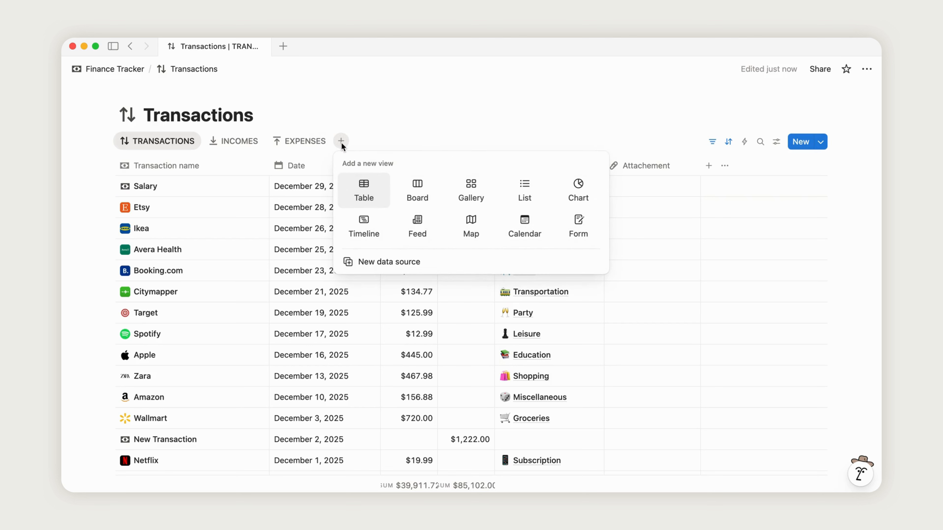
{"action": "left_click", "coordinate": [576, 199]}
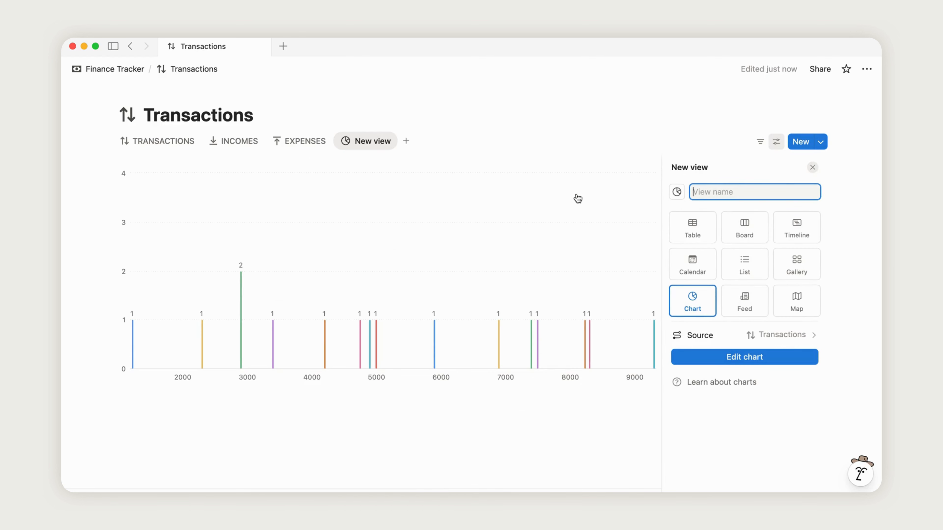
{"action": "left_click", "coordinate": [777, 365]}
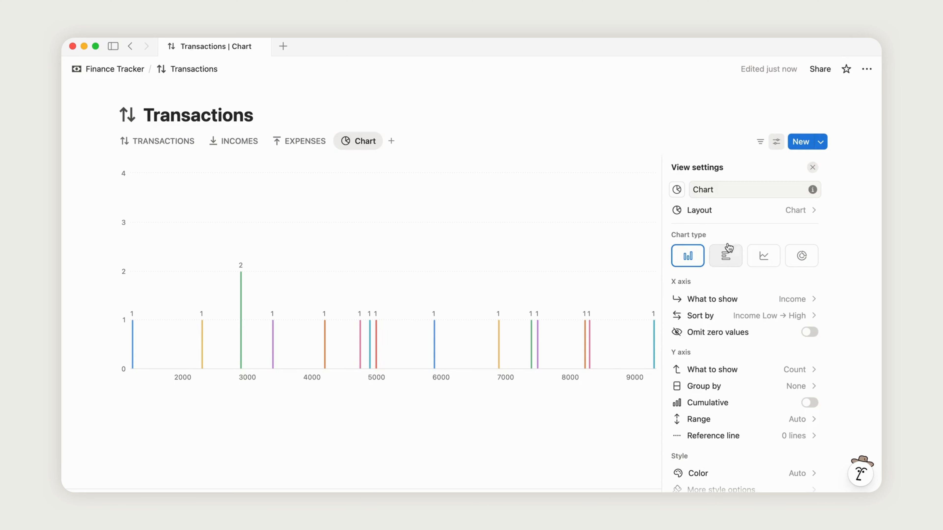
- Rename the chart view as CHART 1 and give it the vertical bar chart icon
{"action": "left_click", "coordinate": [707, 190]}
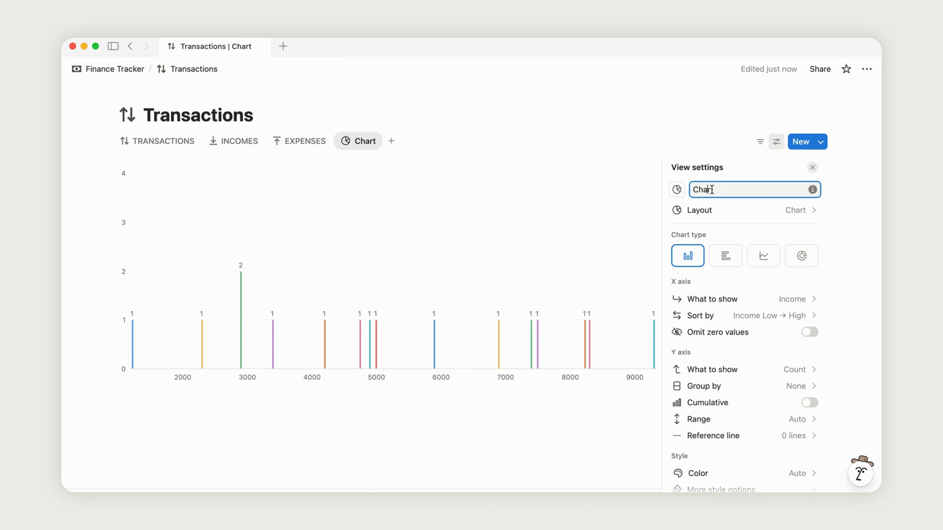
{"action": "double_click", "coordinate": [711, 189]}
{"action": "type", "text": "CHART 1"}
{"action": "left_click", "coordinate": [676, 189]}
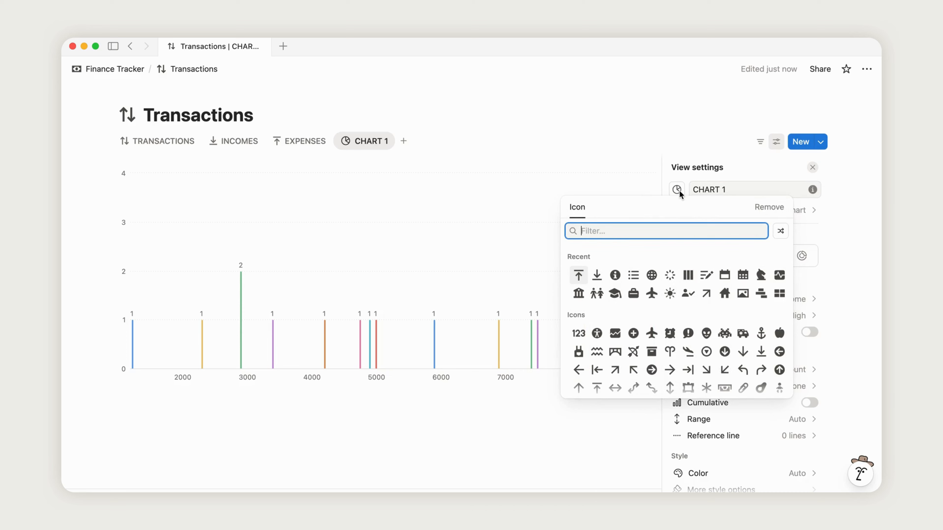
{"action": "type", "text": "chart"}
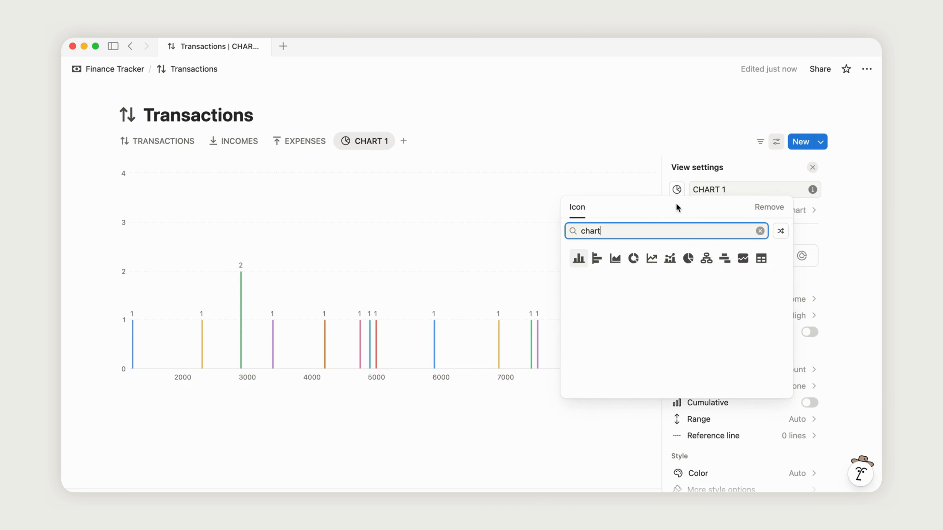
{"action": "left_click", "coordinate": [578, 258]}
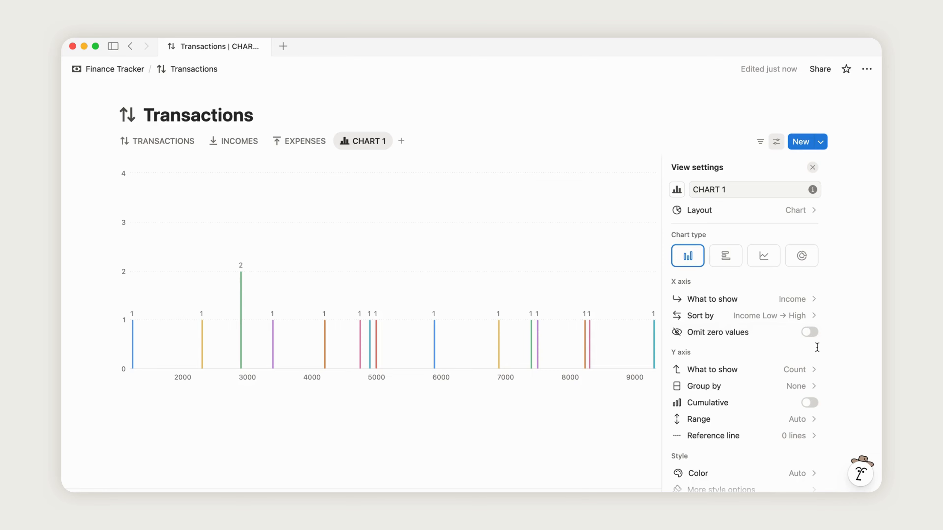
- Set the chart's horizontal axis to show the X axis property
{"action": "left_click", "coordinate": [795, 300]}
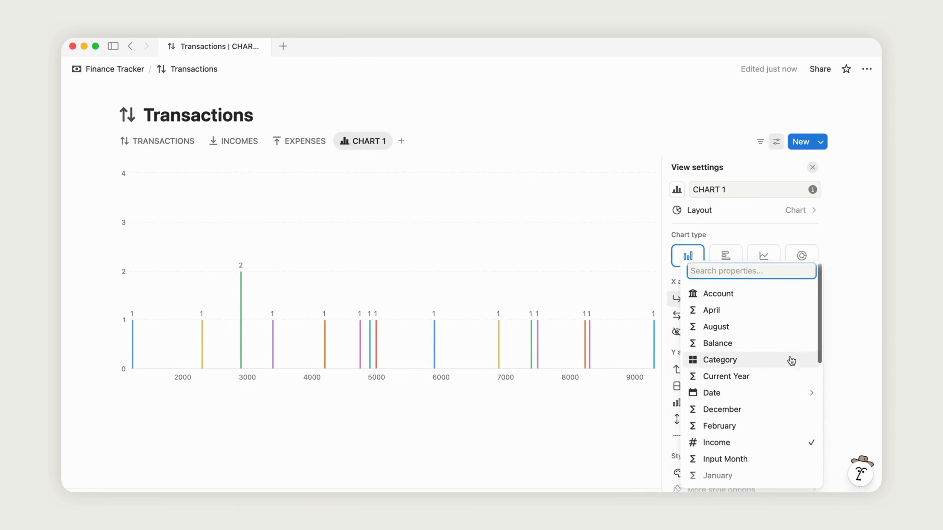
{"action": "scroll", "coordinate": [790, 359], "scroll_direction": "down", "scroll_amount": 5}
{"action": "scroll", "coordinate": [791, 360], "scroll_direction": "down", "scroll_amount": 3}
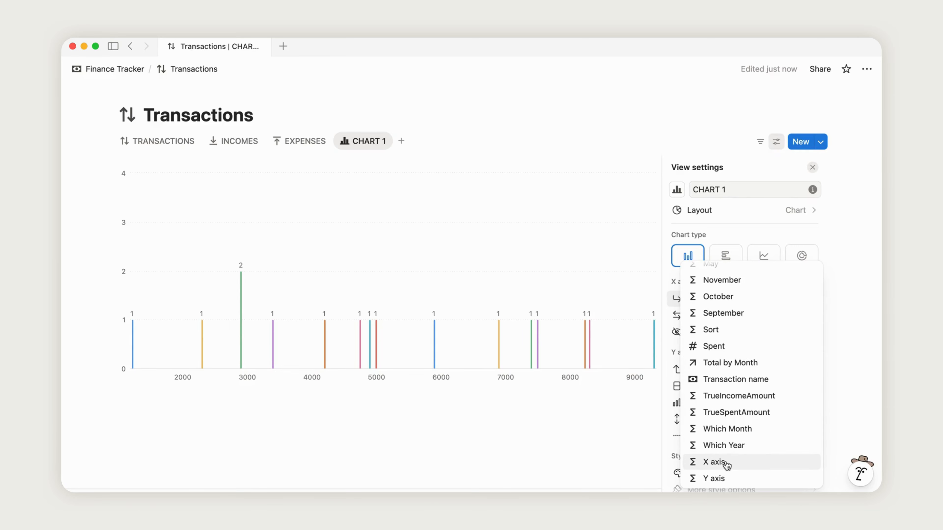
{"action": "left_click", "coordinate": [730, 466]}
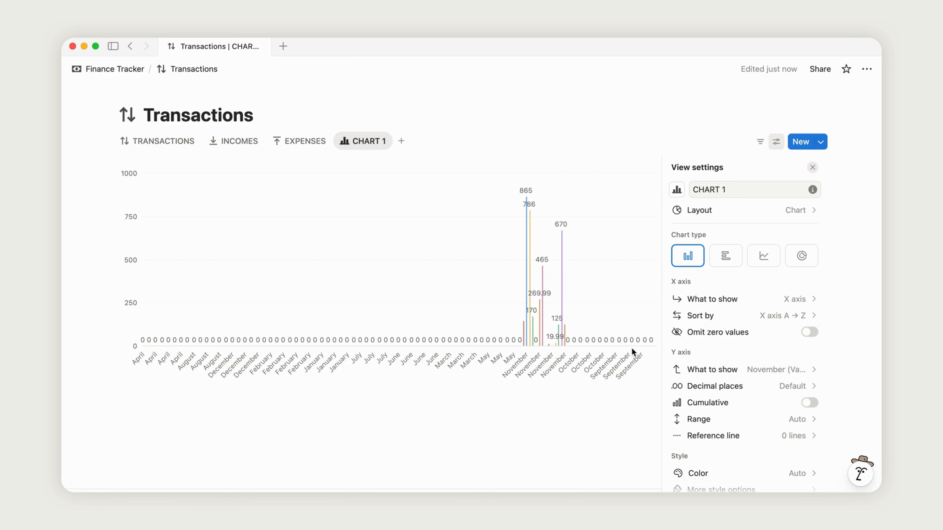
- Set the chart's vertical axis to show the Sum of the Y axis property
{"action": "scroll", "coordinate": [767, 340], "scroll_direction": "down", "scroll_amount": 2}
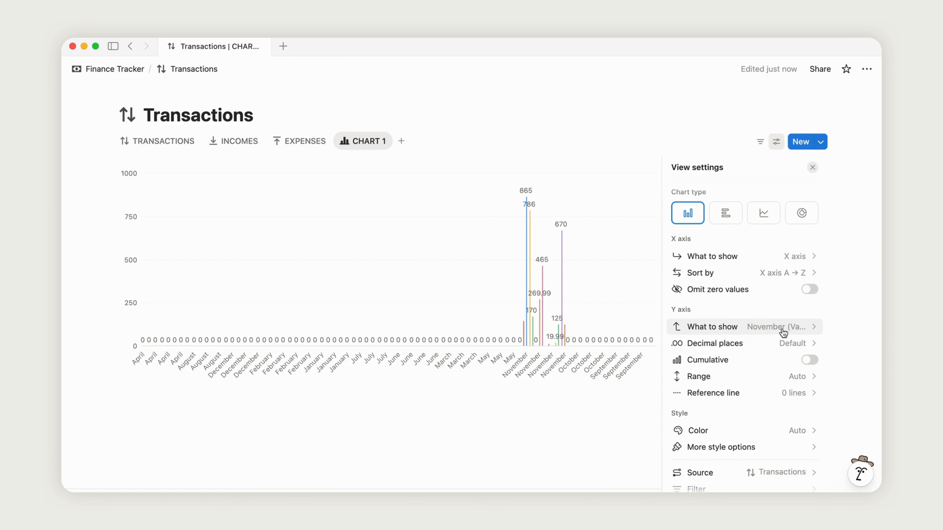
{"action": "left_click", "coordinate": [786, 328]}
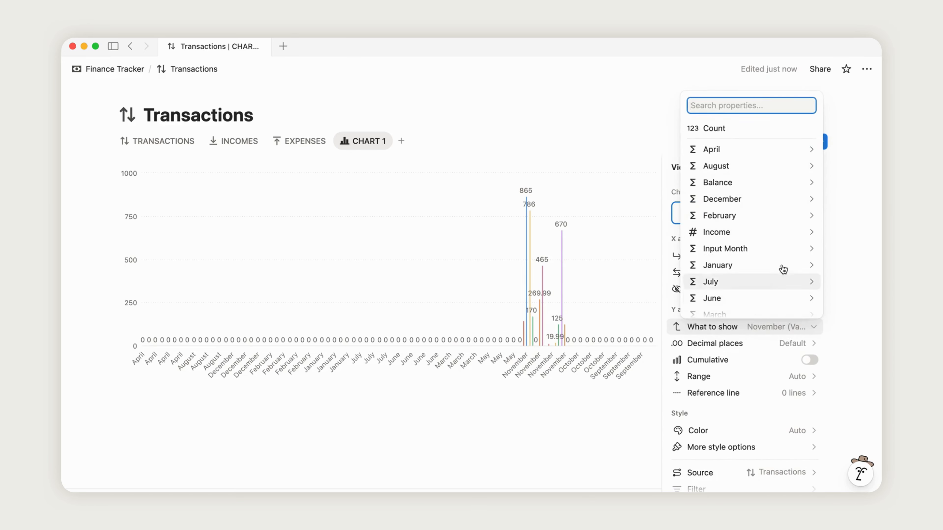
{"action": "scroll", "coordinate": [782, 267], "scroll_direction": "down", "scroll_amount": 6}
{"action": "scroll", "coordinate": [782, 264], "scroll_direction": "down", "scroll_amount": 2}
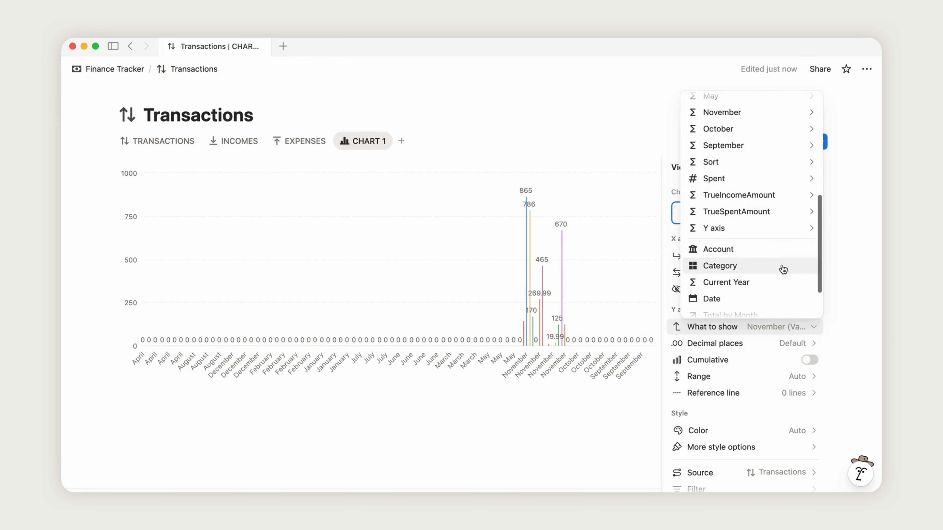
{"action": "mouse_move", "coordinate": [781, 228]}
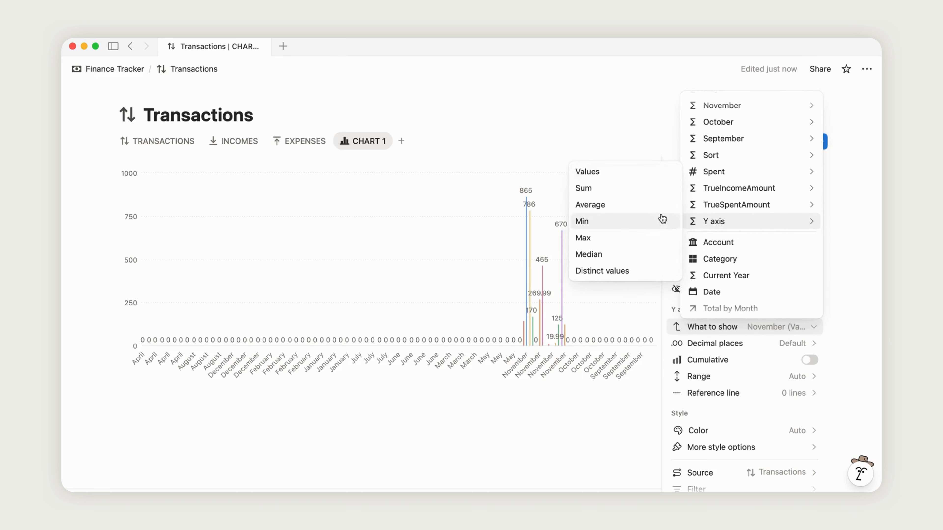
{"action": "left_click", "coordinate": [620, 187]}
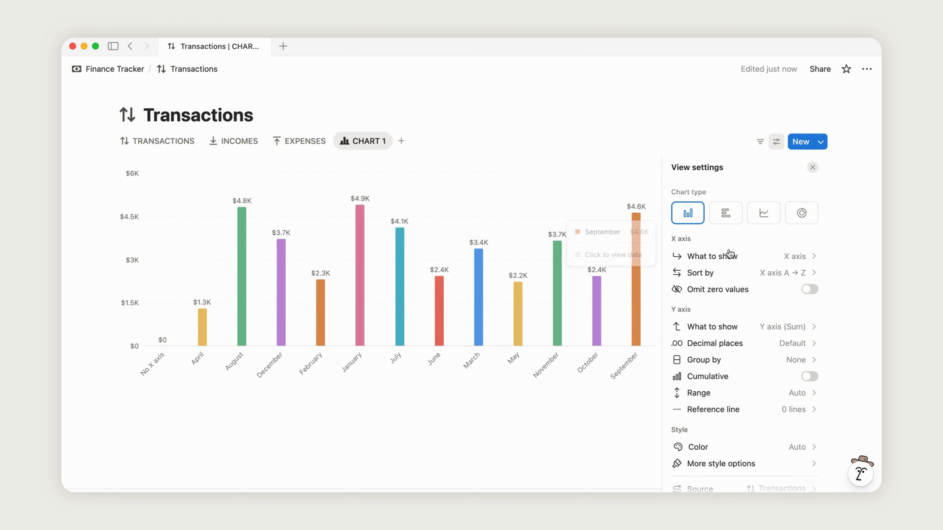
- Hide the No X axis group and set the horizontal axis sorting to Manual
{"action": "left_click", "coordinate": [773, 274]}
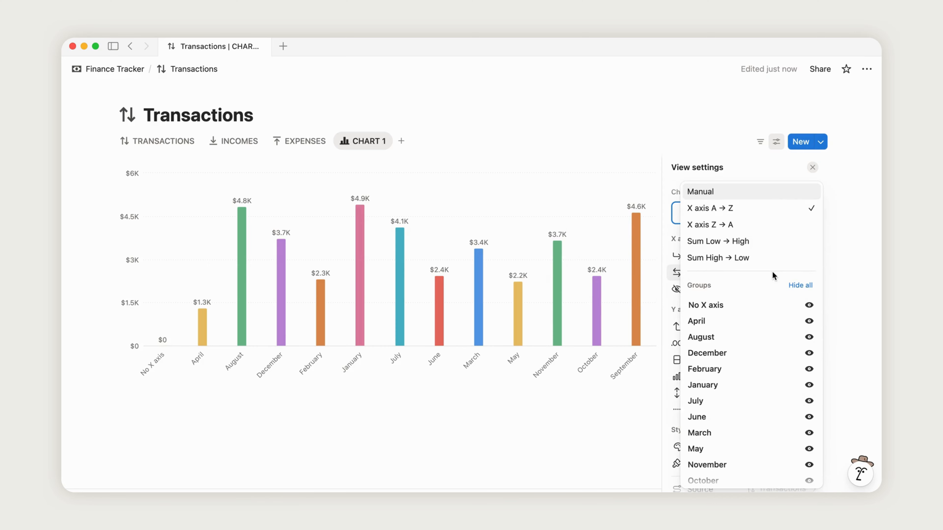
{"action": "left_click", "coordinate": [809, 305]}
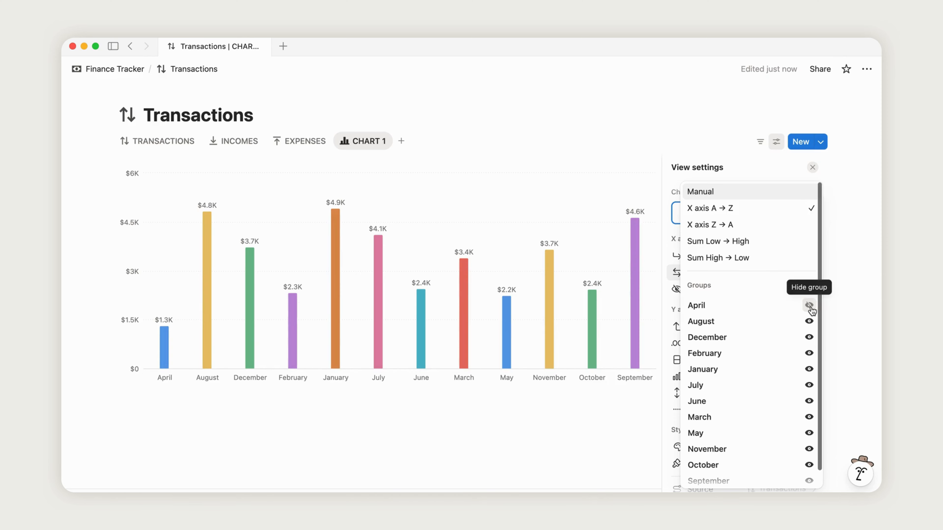
{"action": "left_click", "coordinate": [755, 195]}
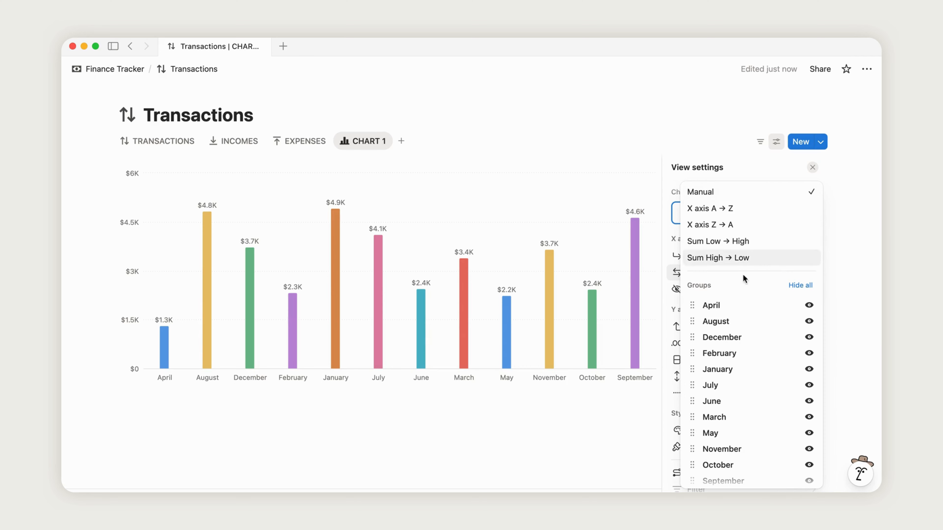
- Reorder the month groups chronologically from January to December and close the view settings
{"action": "scroll", "coordinate": [720, 323], "scroll_direction": "down", "scroll_amount": 1}
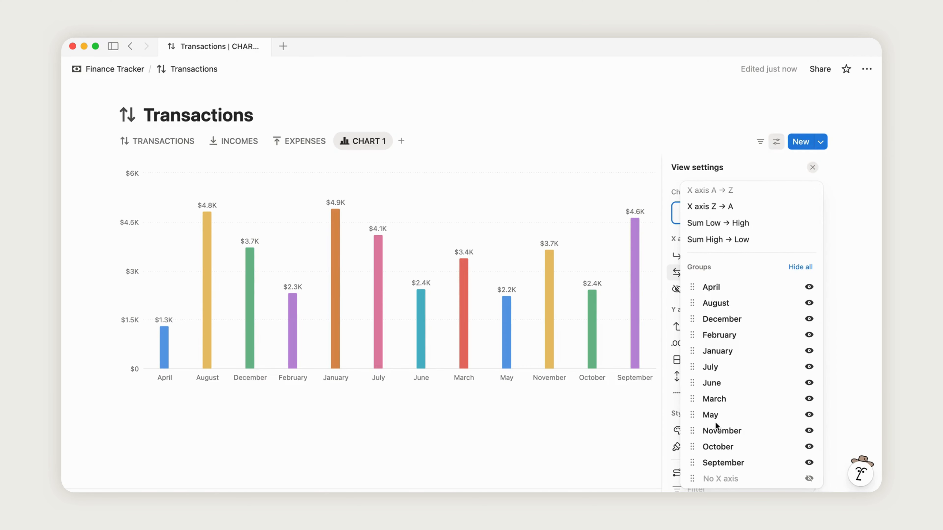
{"action": "left_click_drag", "start_coordinate": [699, 356], "coordinate": [692, 294]}
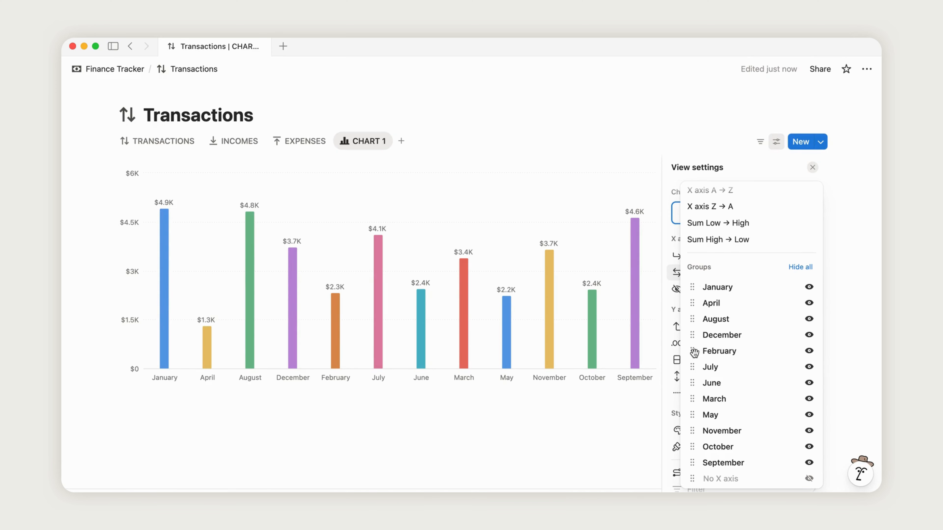
{"action": "left_click_drag", "start_coordinate": [691, 351], "coordinate": [692, 303]}
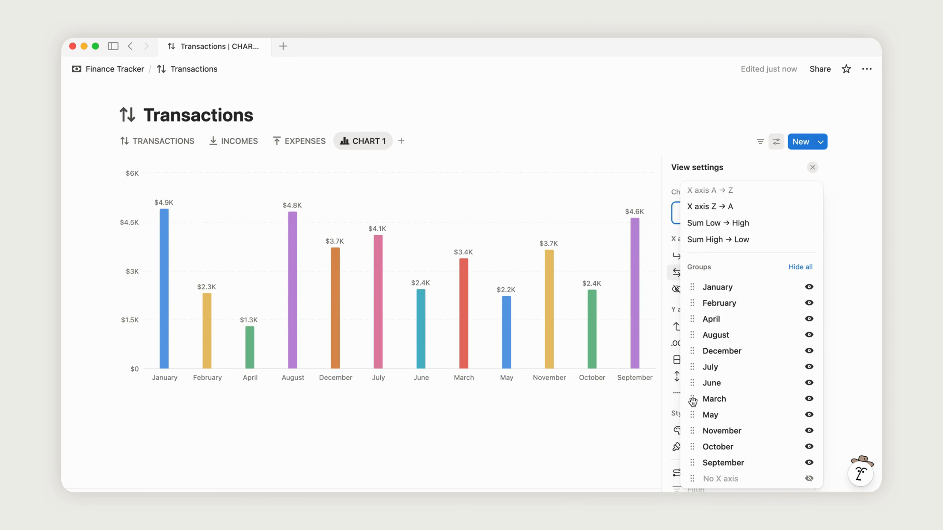
{"action": "left_click_drag", "start_coordinate": [693, 401], "coordinate": [687, 328]}
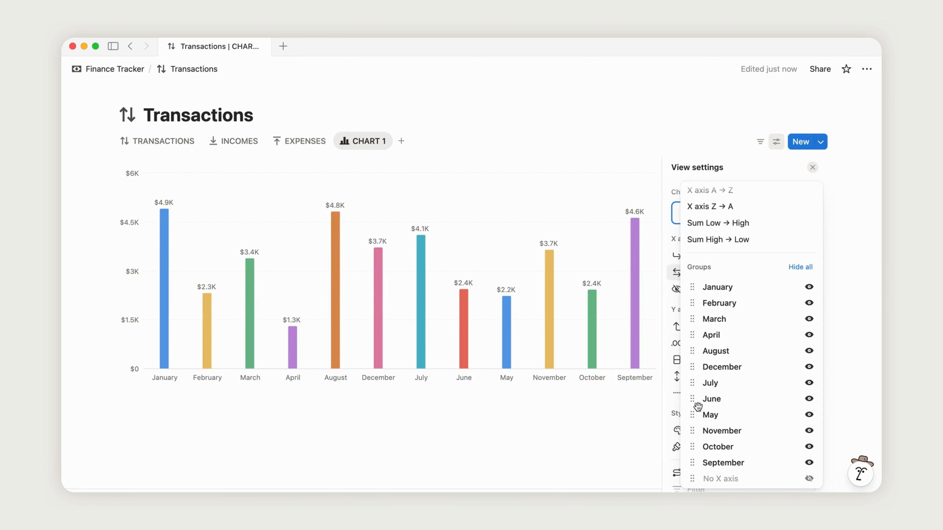
{"action": "left_click_drag", "start_coordinate": [695, 415], "coordinate": [692, 353]}
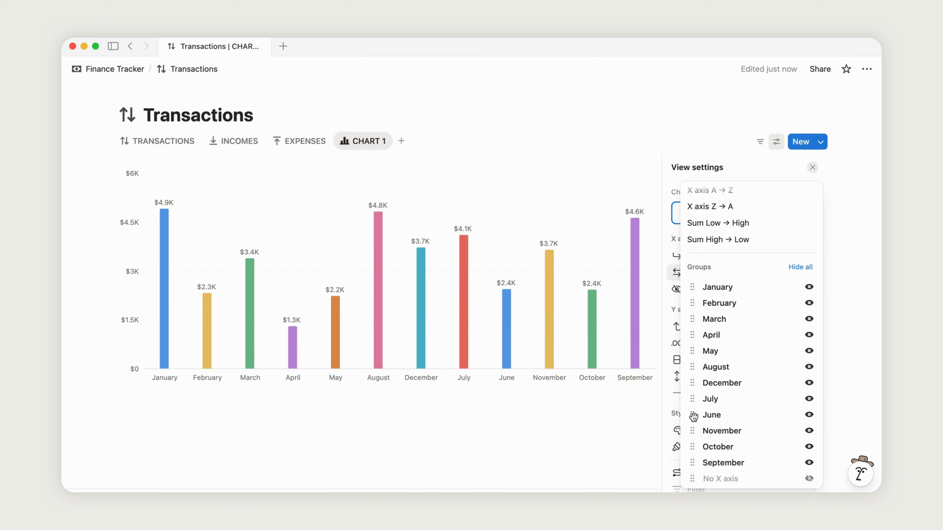
{"action": "left_click_drag", "start_coordinate": [691, 414], "coordinate": [691, 384]}
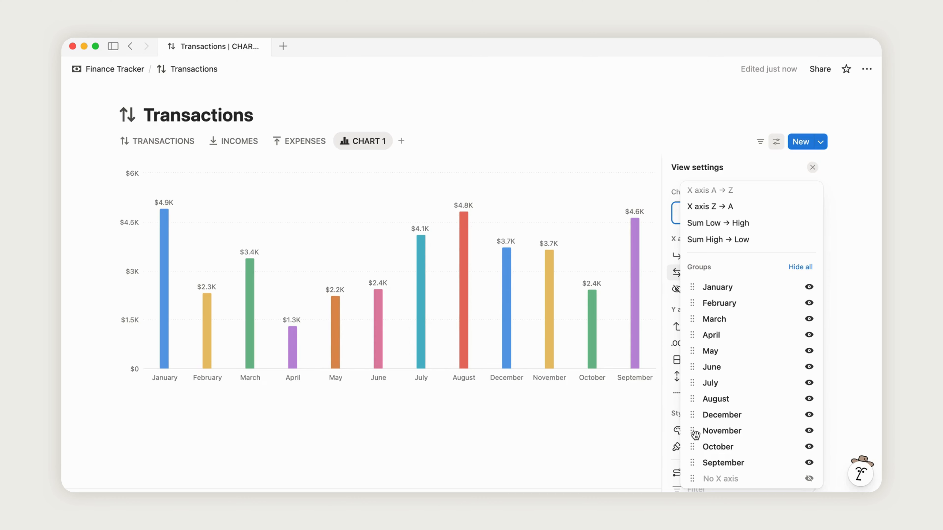
{"action": "mouse_move", "coordinate": [692, 463]}
{"action": "left_mouse_down"}
{"action": "mouse_move", "coordinate": [693, 413]}
{"action": "mouse_move", "coordinate": [692, 447]}
{"action": "left_mouse_up"}
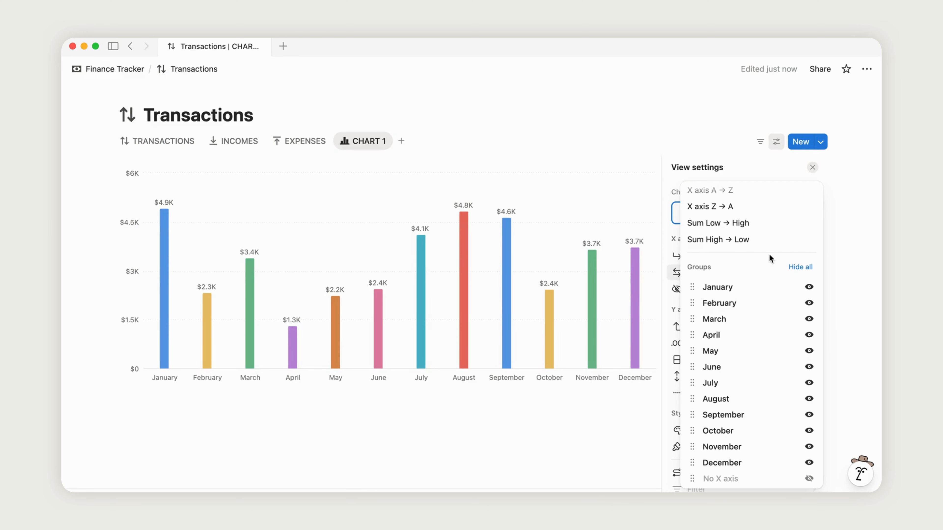
{"action": "left_click", "coordinate": [813, 165]}
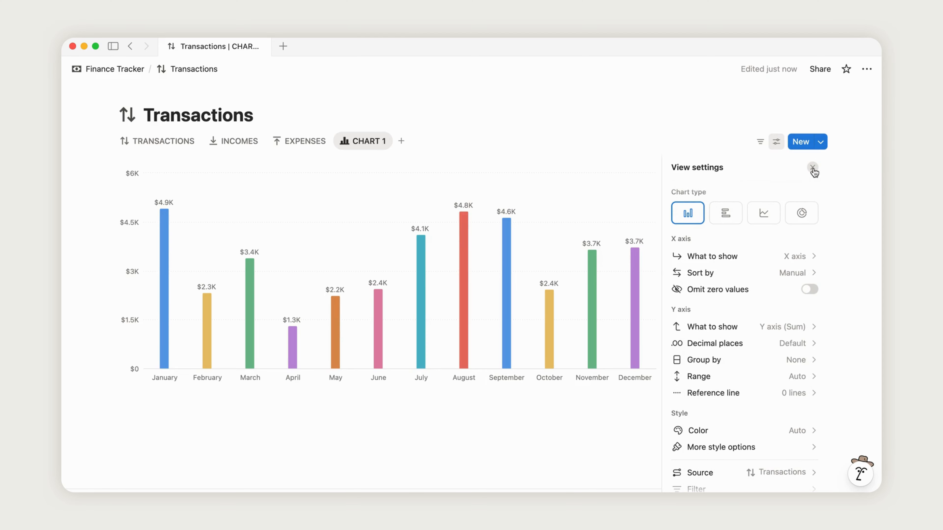
{"action": "left_click", "coordinate": [814, 170]}
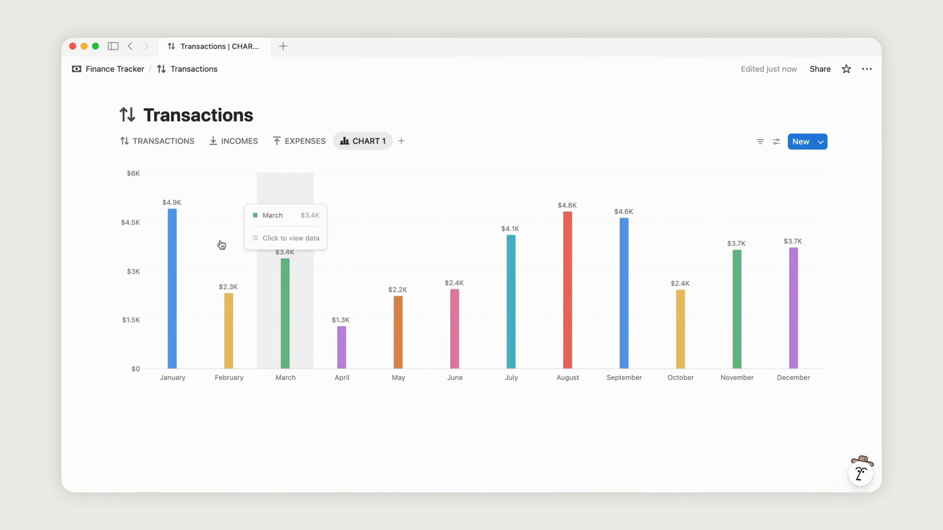
- Review the transactions behind the March bar and close the list
{"action": "left_click", "coordinate": [290, 296]}
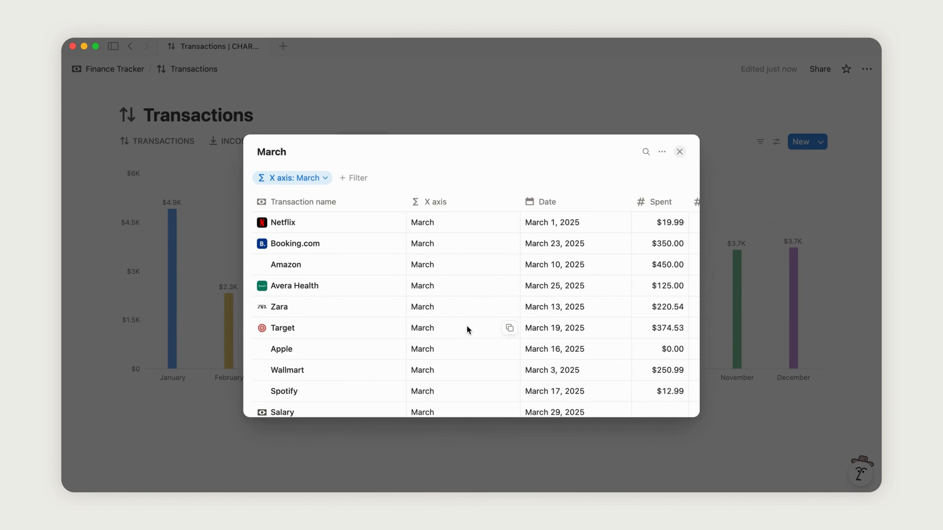
{"action": "scroll", "coordinate": [467, 327], "scroll_direction": "down", "scroll_amount": 5}
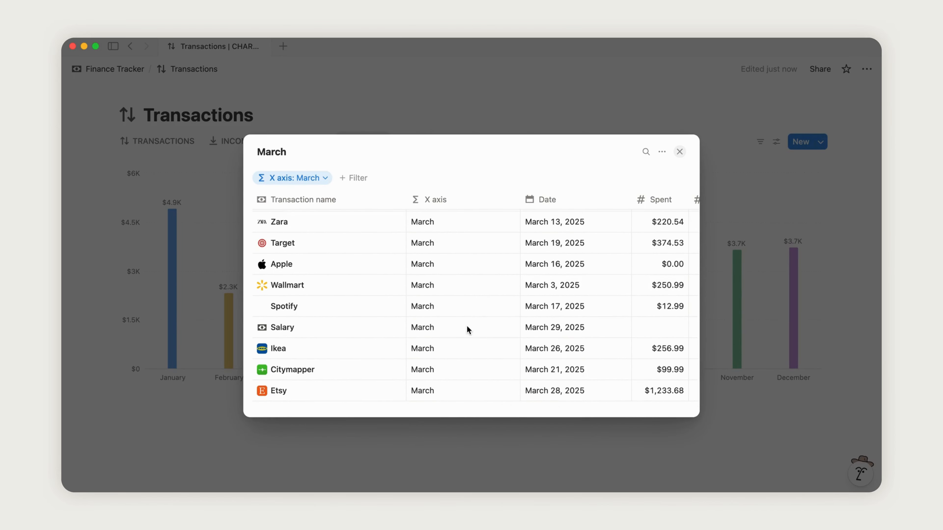
{"action": "scroll", "coordinate": [467, 326], "scroll_direction": "up", "scroll_amount": 5}
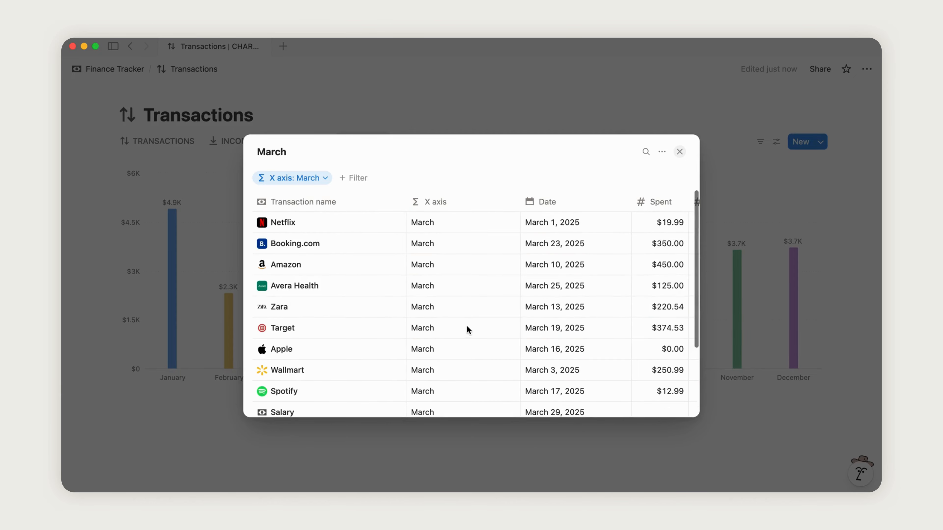
{"action": "left_click", "coordinate": [433, 95]}
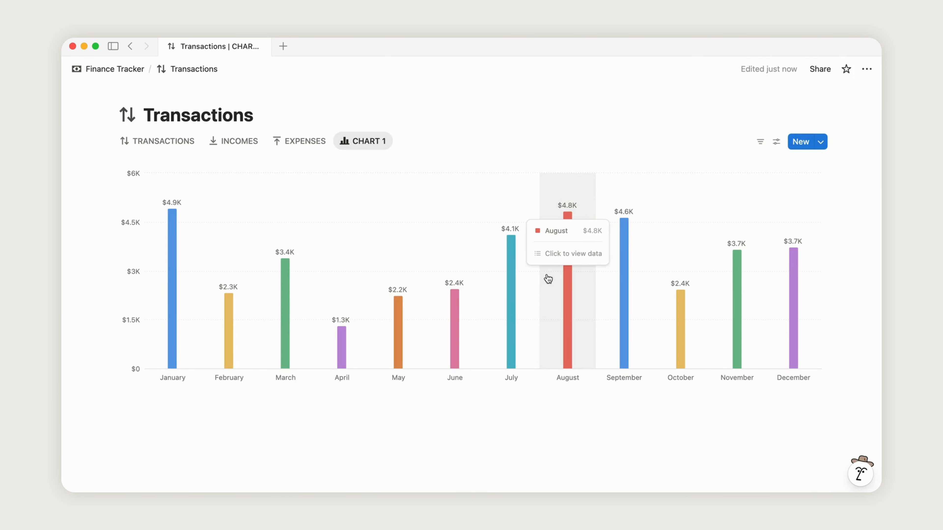
- Change the color scheme of CHART 1 to Colorless in its view settings
{"action": "left_click", "coordinate": [775, 145]}
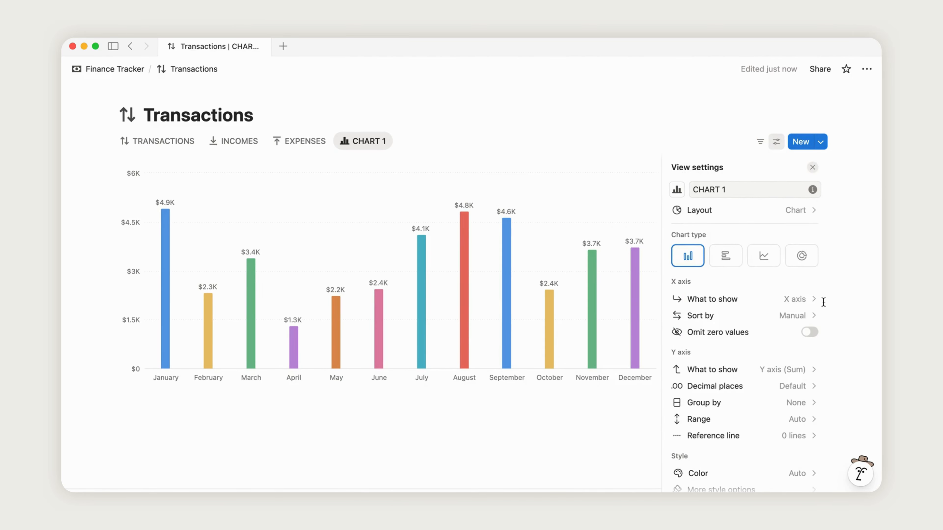
{"action": "scroll", "coordinate": [823, 303], "scroll_direction": "down", "scroll_amount": 5}
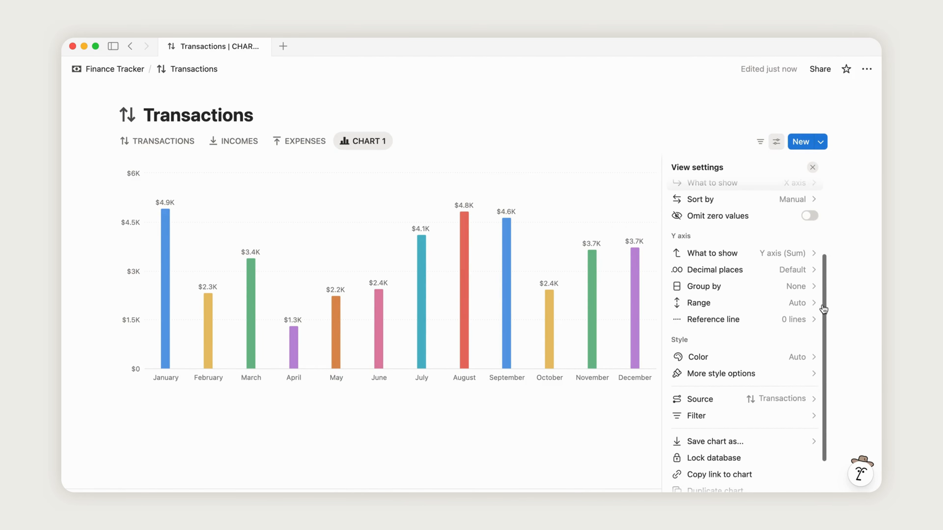
{"action": "left_click", "coordinate": [801, 358]}
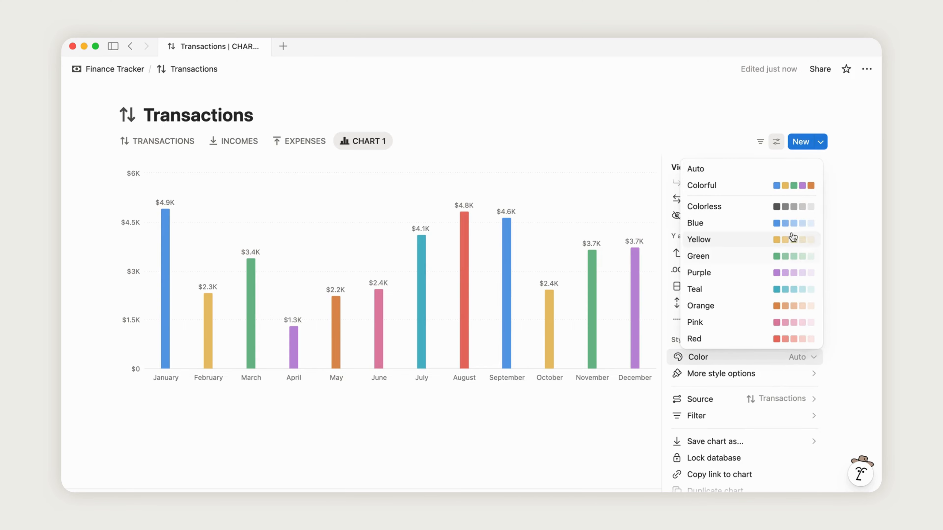
{"action": "left_click", "coordinate": [792, 212]}
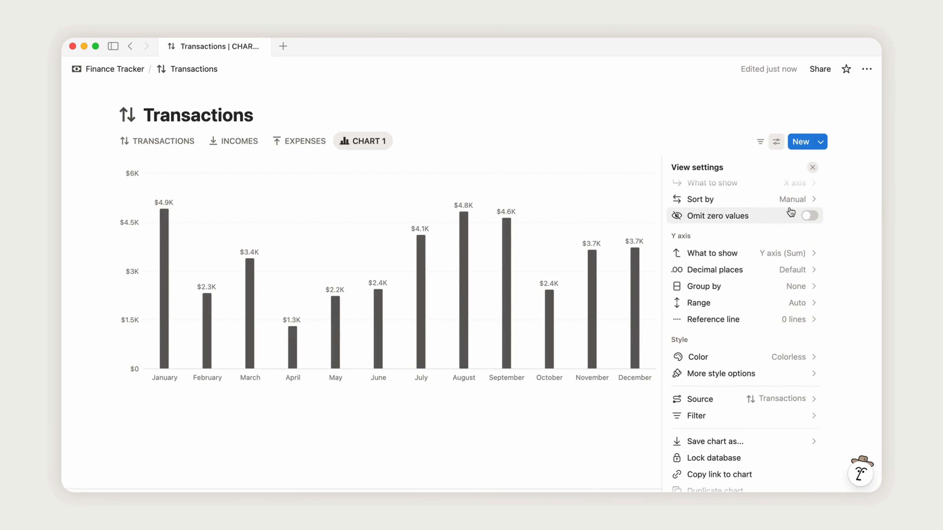
- Set the color of CHART 1 to Teal and show axis names on both axes
{"action": "left_click", "coordinate": [793, 357]}
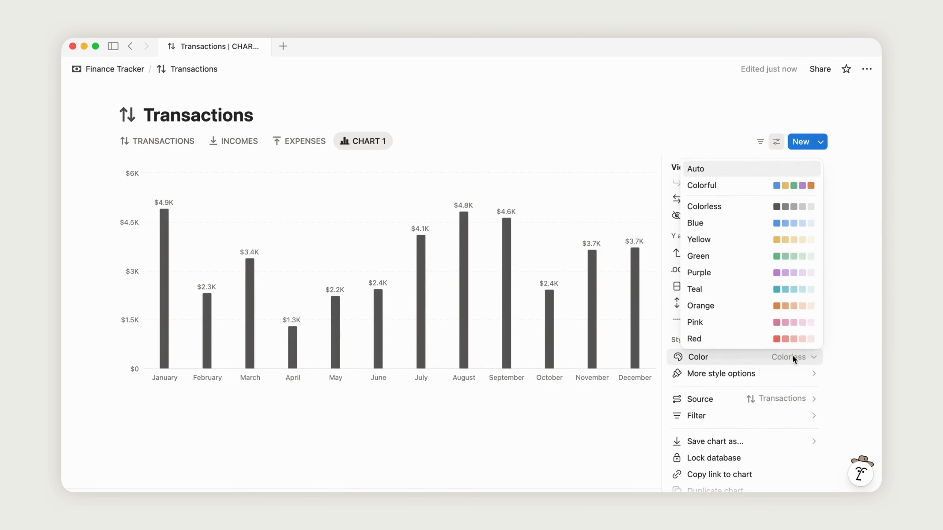
{"action": "left_click", "coordinate": [794, 290]}
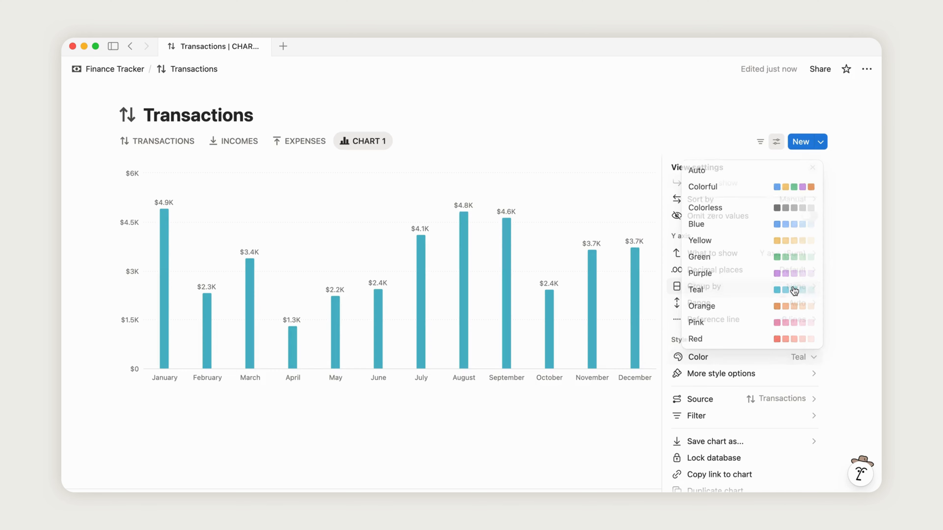
{"action": "left_click", "coordinate": [795, 378]}
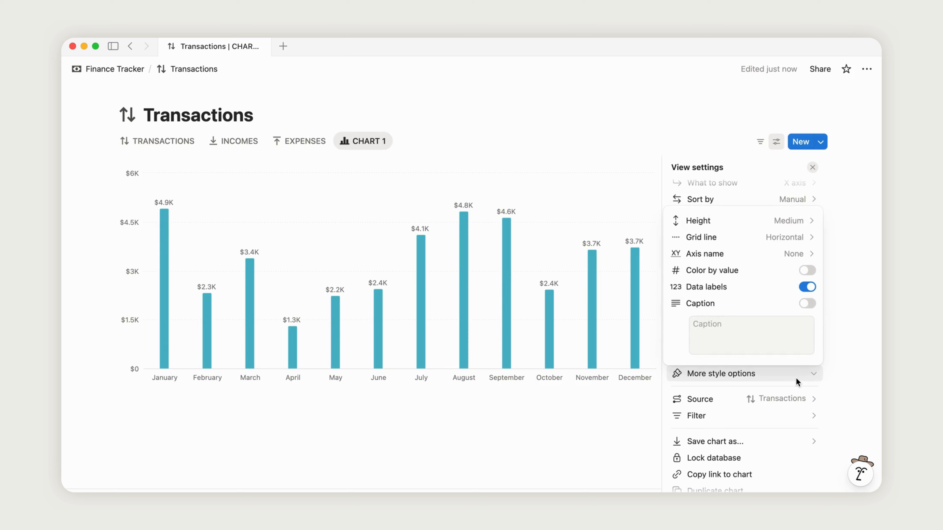
{"action": "left_click", "coordinate": [794, 256]}
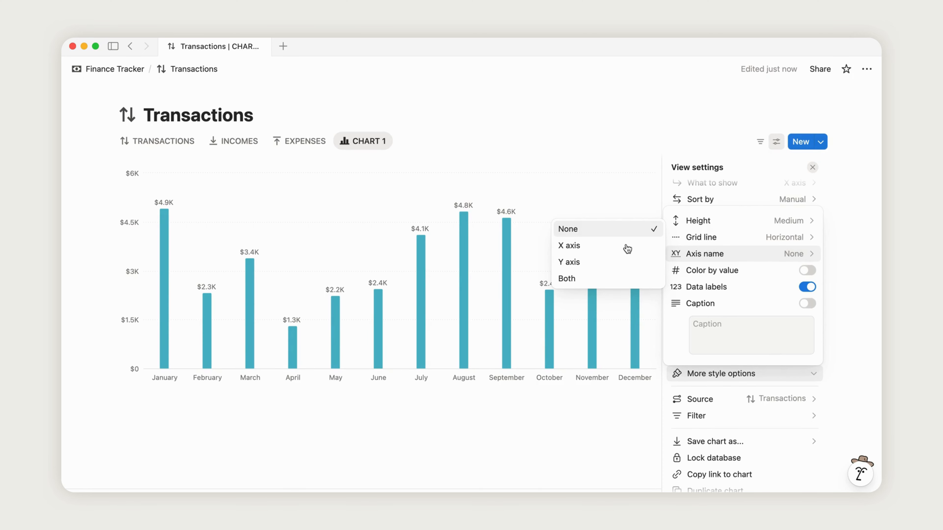
{"action": "left_click", "coordinate": [572, 246]}
{"action": "left_click", "coordinate": [775, 255]}
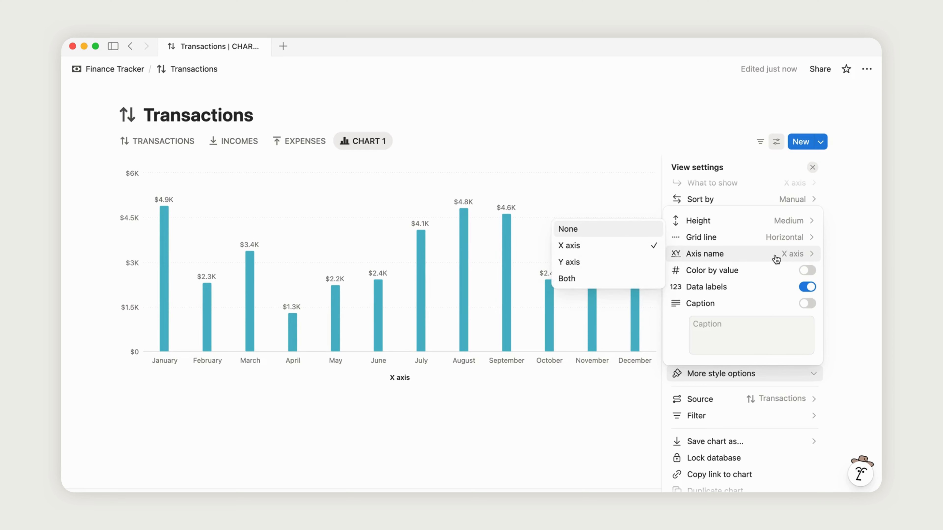
{"action": "left_click", "coordinate": [800, 256]}
{"action": "left_click", "coordinate": [801, 256]}
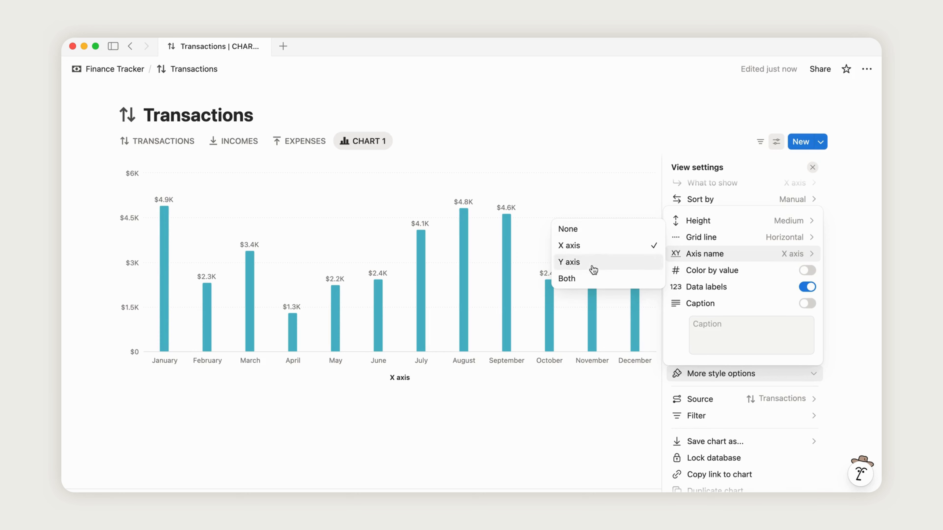
{"action": "left_click", "coordinate": [588, 279]}
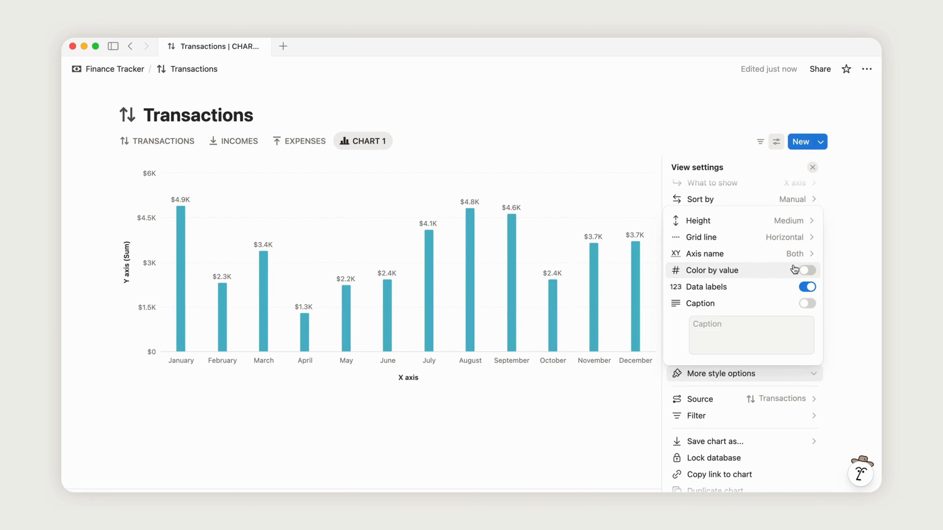
- Set the chart's grid lines to Both and close the view settings
{"action": "left_click", "coordinate": [795, 254]}
{"action": "left_click", "coordinate": [798, 239]}
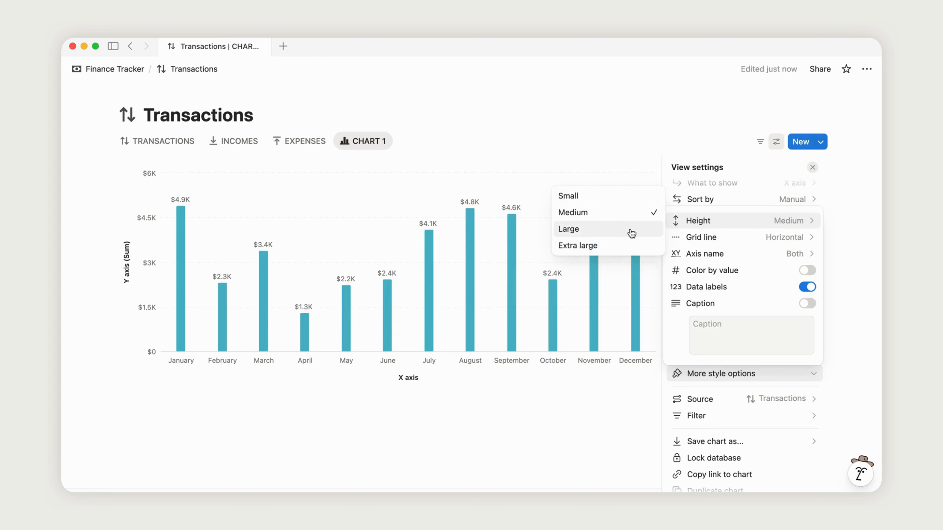
{"action": "left_click", "coordinate": [610, 263]}
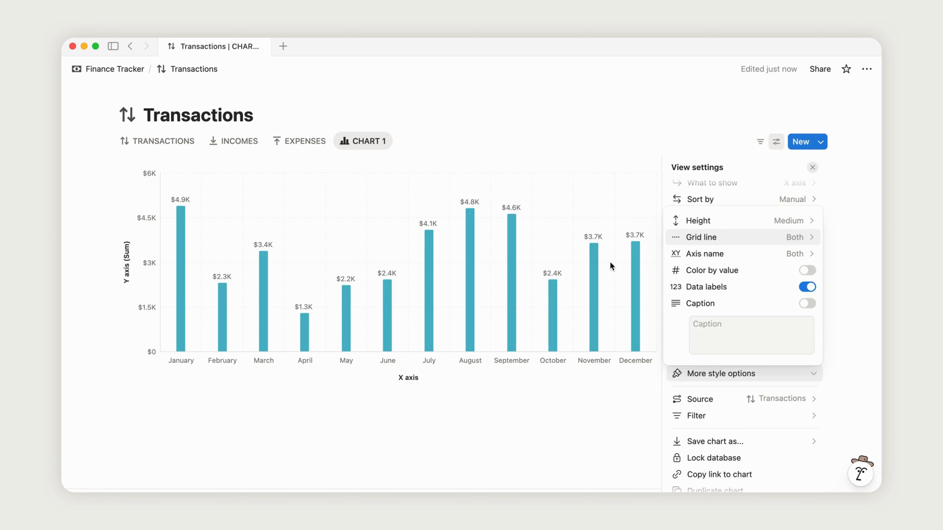
{"action": "left_click", "coordinate": [813, 169]}
{"action": "left_click", "coordinate": [812, 170]}
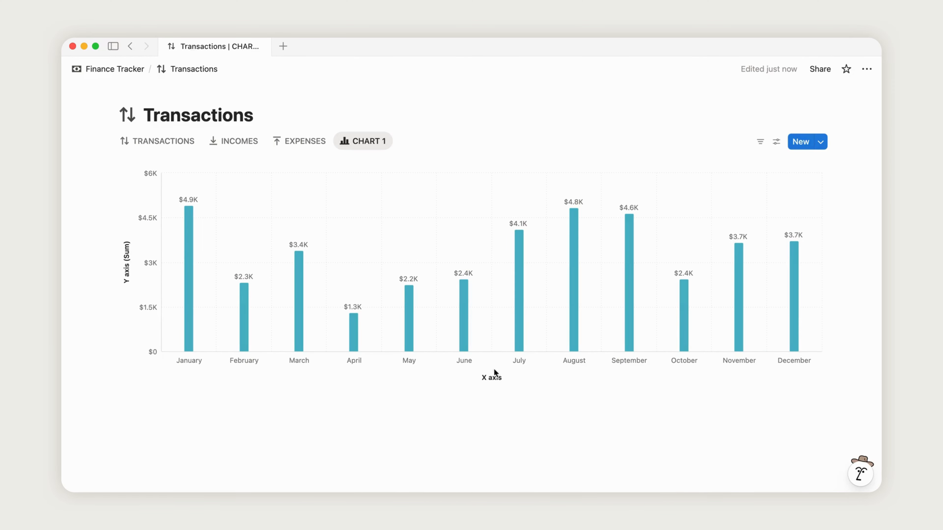
- Open the Booking.com entry from the TRANSACTIONS view and rename its X axis property to Month
{"action": "left_click", "coordinate": [160, 143]}
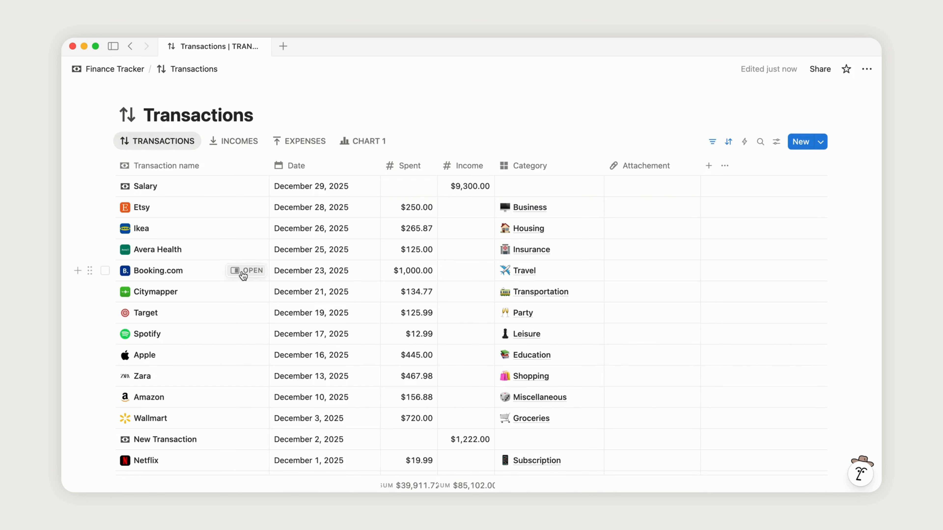
{"action": "left_click", "coordinate": [243, 274]}
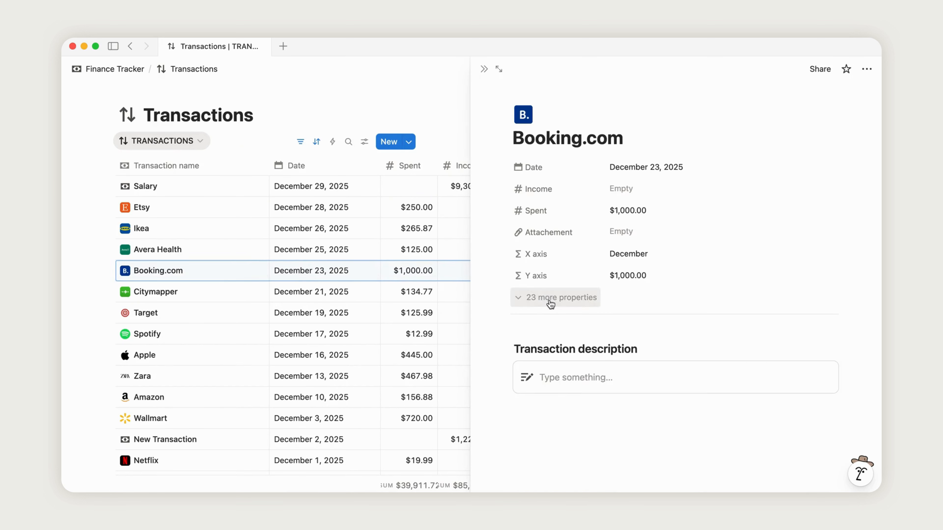
{"action": "left_click", "coordinate": [550, 299]}
{"action": "scroll", "coordinate": [743, 345], "scroll_direction": "down", "scroll_amount": 10}
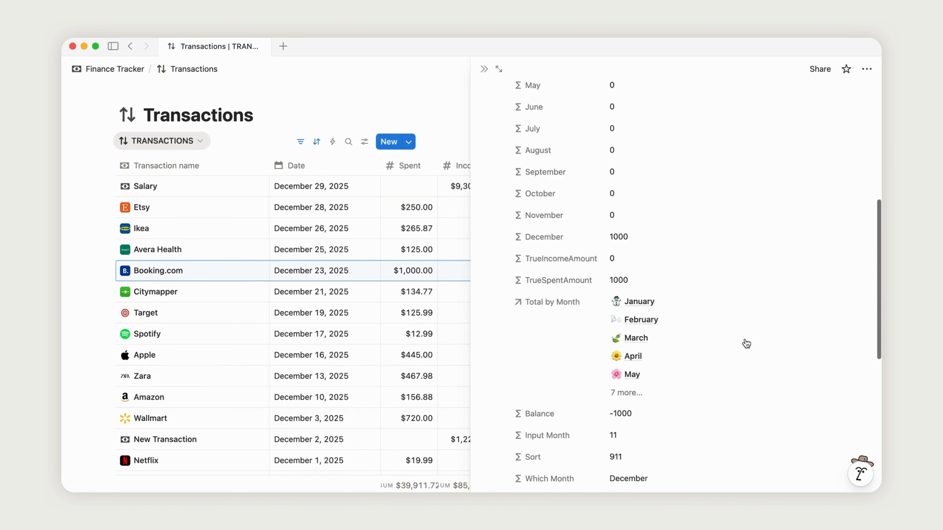
{"action": "scroll", "coordinate": [744, 342], "scroll_direction": "down", "scroll_amount": 10}
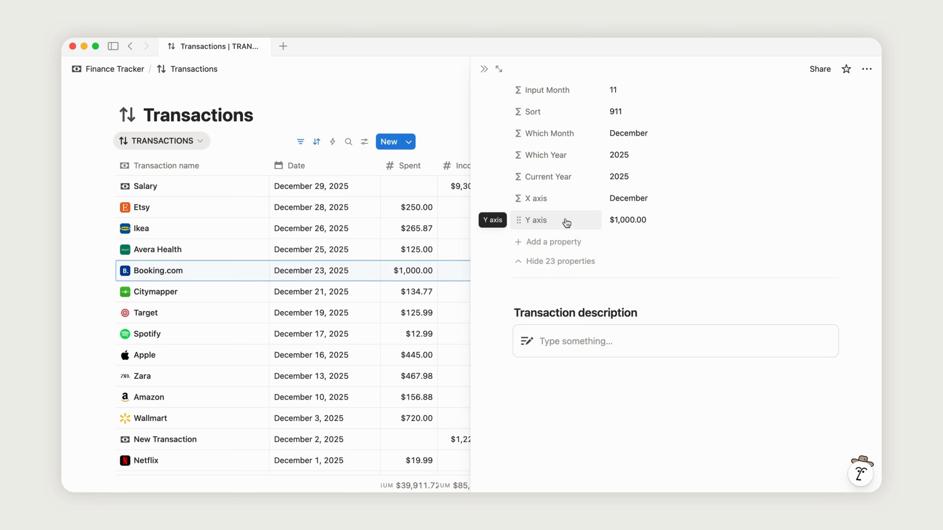
{"action": "left_click", "coordinate": [562, 203]}
{"action": "left_click", "coordinate": [558, 218]}
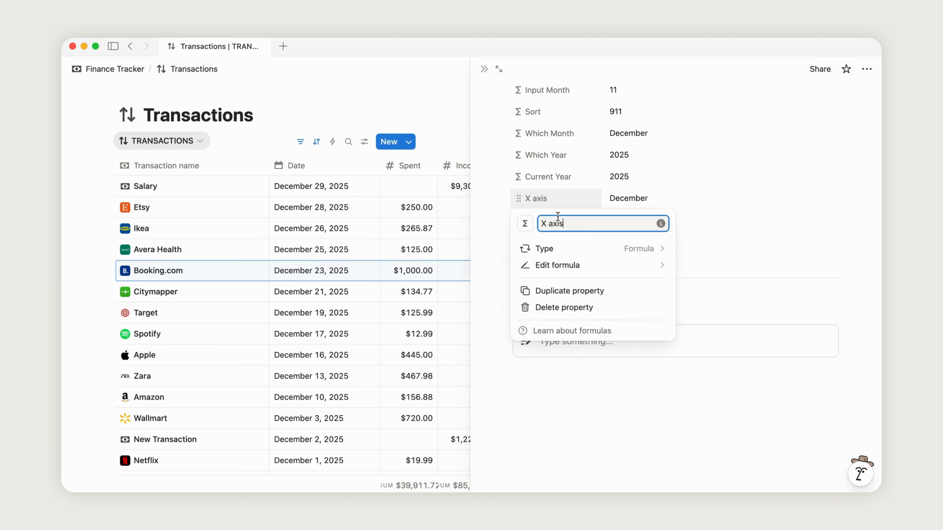
{"action": "key", "text": "super+a"}
{"action": "type", "text": "Month"}
{"action": "left_click", "coordinate": [695, 217]}
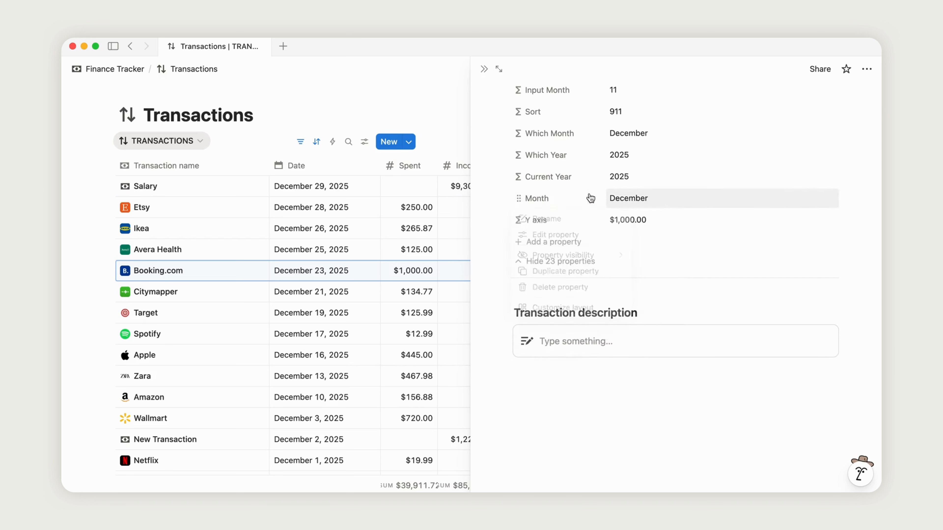
- Rename the Y axis property to Expenses
{"action": "left_click", "coordinate": [569, 221]}
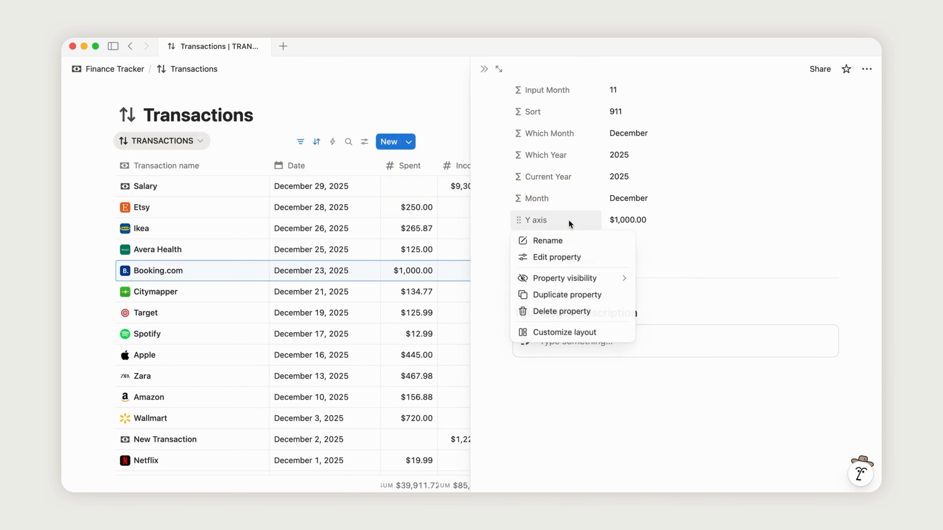
{"action": "left_click", "coordinate": [548, 240]}
{"action": "triple_click", "coordinate": [562, 241]}
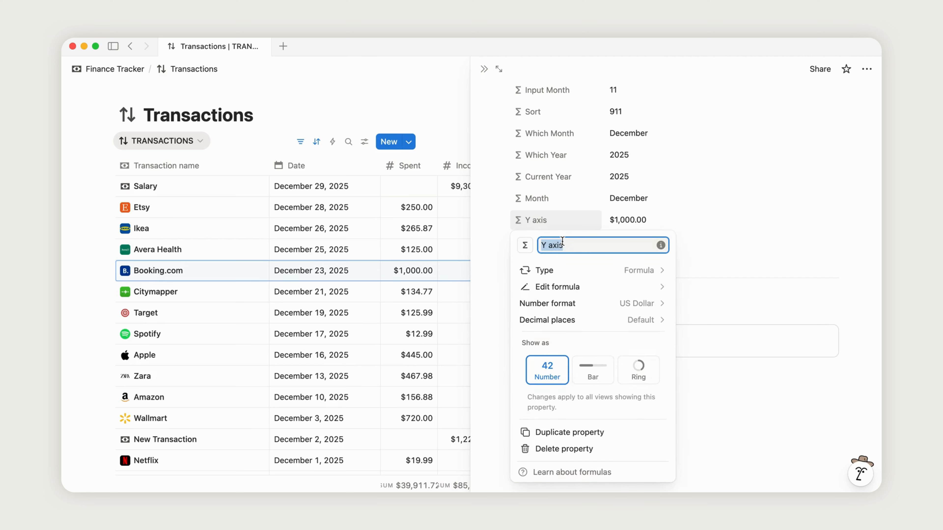
{"action": "type", "text": "Expenses"}
{"action": "left_click", "coordinate": [703, 224]}
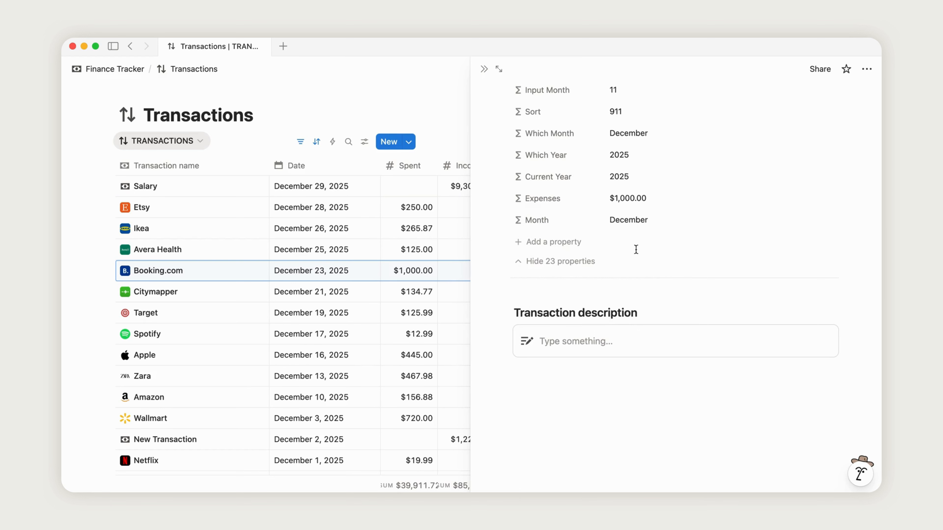
- Move the Expenses property below Month, then leave the entry and return to CHART 1
{"action": "left_click_drag", "start_coordinate": [564, 208], "coordinate": [564, 223]}
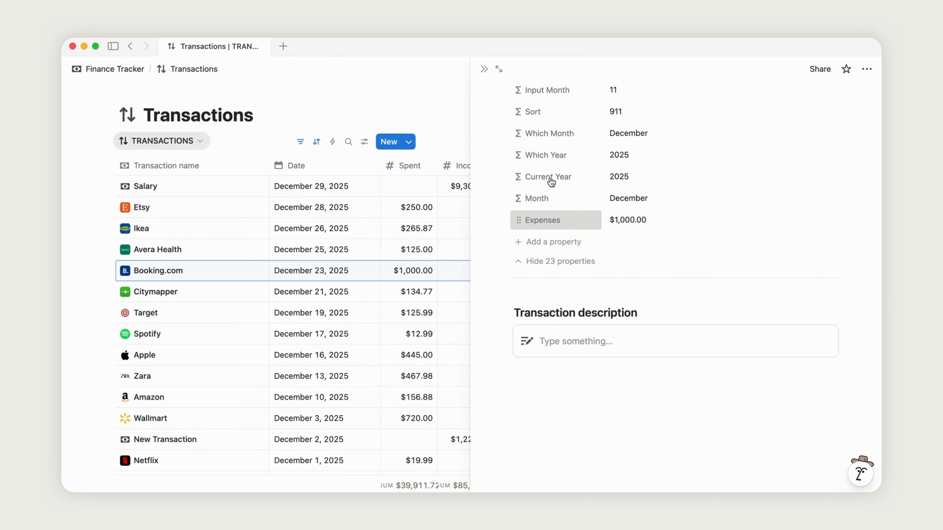
{"action": "left_click", "coordinate": [484, 69]}
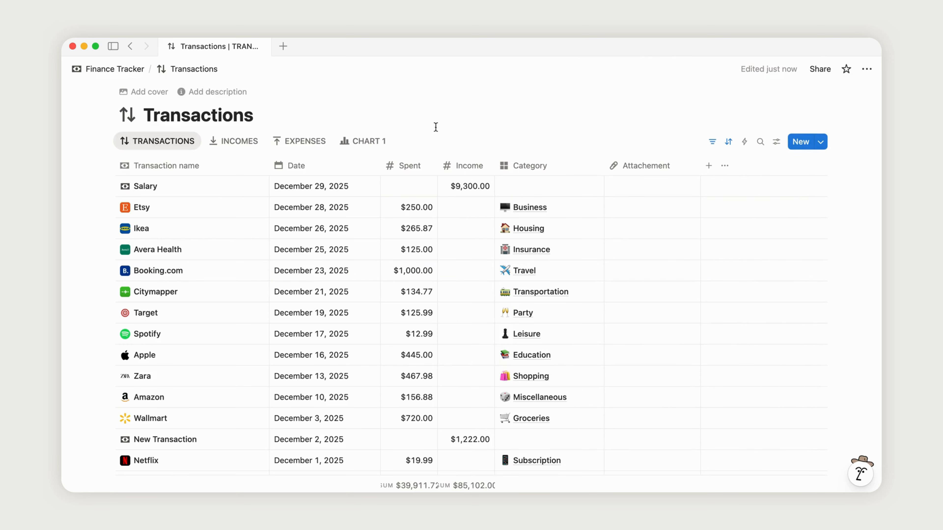
{"action": "left_click", "coordinate": [364, 141]}
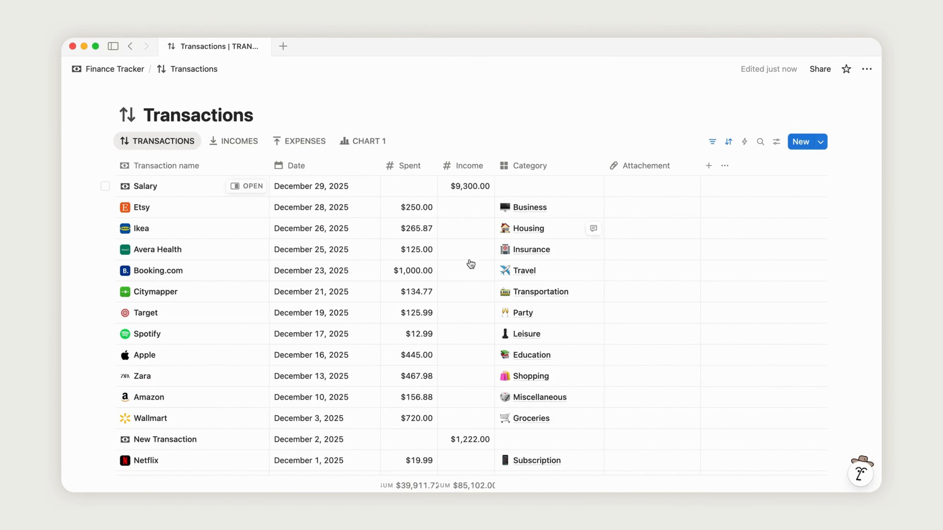
- Duplicate the Expenses property in the Booking.com entry and name the copy Y axis
{"action": "left_click", "coordinate": [251, 270]}
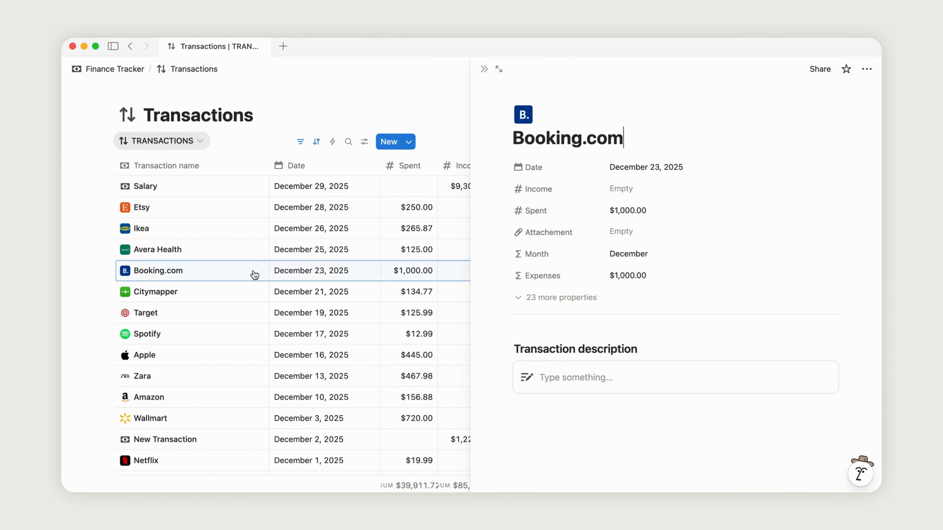
{"action": "left_click", "coordinate": [557, 300]}
{"action": "scroll", "coordinate": [834, 393], "scroll_direction": "down", "scroll_amount": 10}
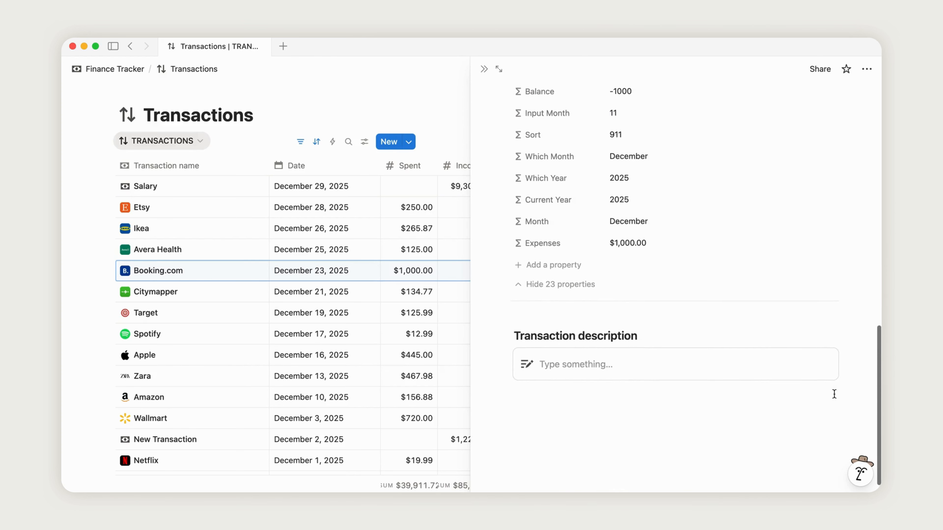
{"action": "left_click", "coordinate": [559, 245]}
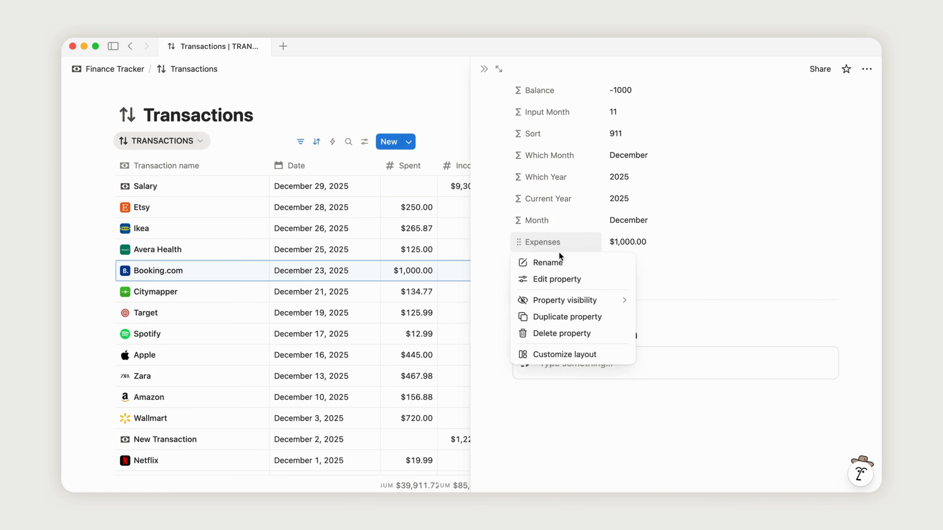
{"action": "left_click", "coordinate": [562, 319]}
{"action": "left_click", "coordinate": [559, 266]}
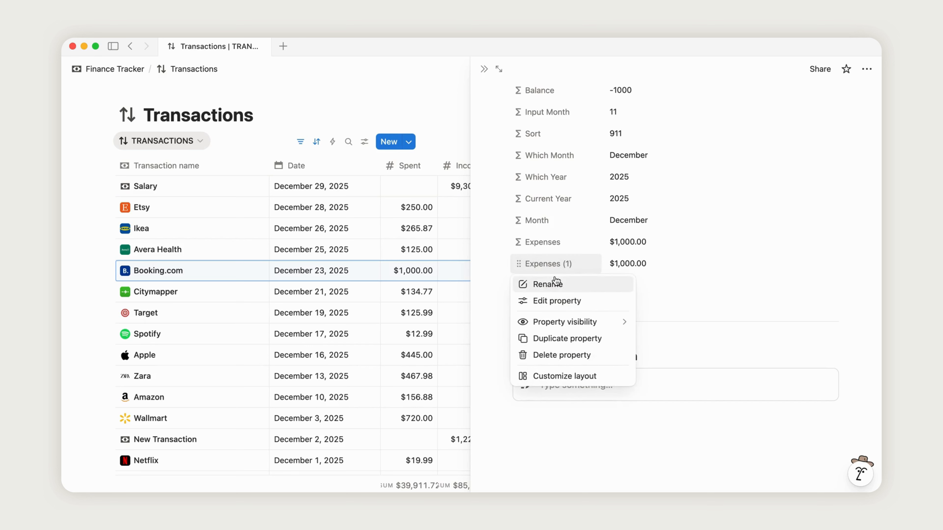
{"action": "left_click", "coordinate": [556, 283]}
{"action": "type", "text": "Y axi"}
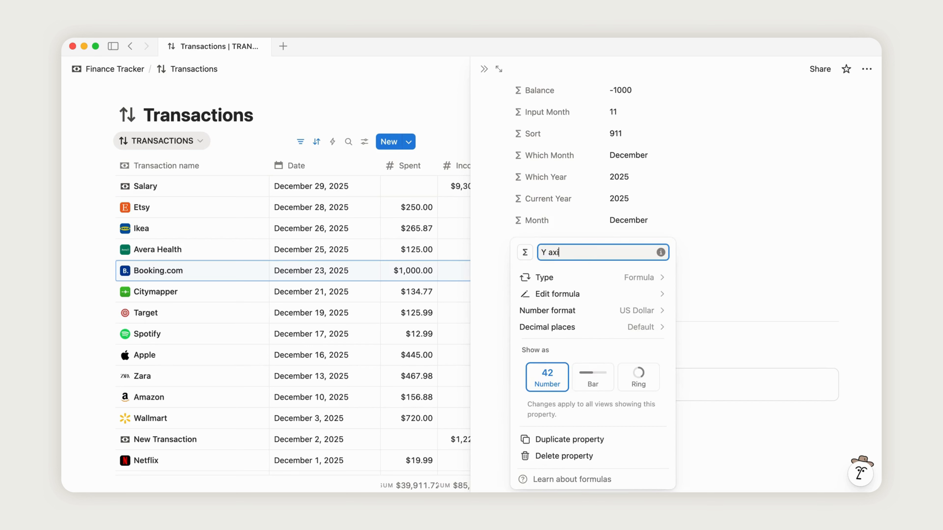
{"action": "type", "text": "s"}
{"action": "left_click", "coordinate": [719, 257]}
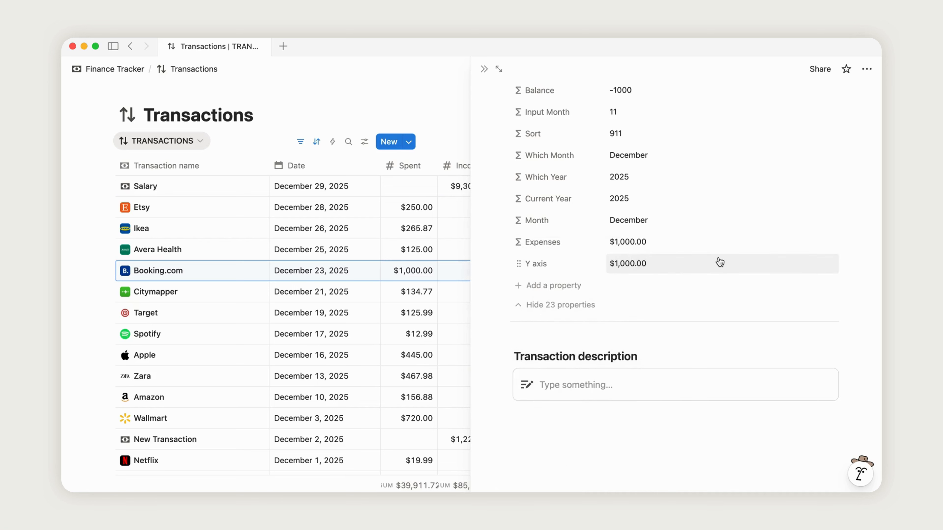
- Extend the Y axis formula by adding a second if(Spent > 0,Spent,0) term with a plus sign
{"action": "left_click", "coordinate": [642, 265]}
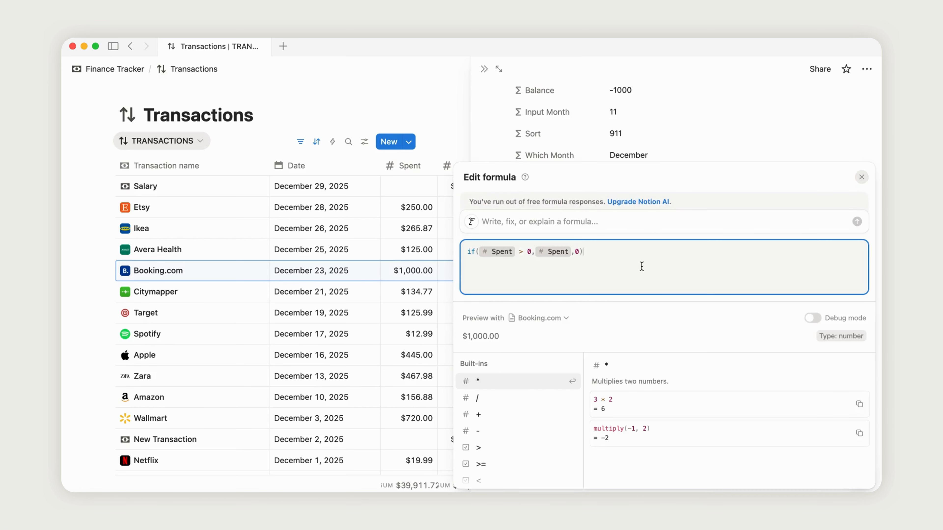
{"action": "left_click_drag", "start_coordinate": [469, 252], "coordinate": [590, 251]}
{"action": "left_click", "coordinate": [595, 251]}
{"action": "type", "text": "+"}
{"action": "type", "text": "if(Spent > 0,Spent,0)"}
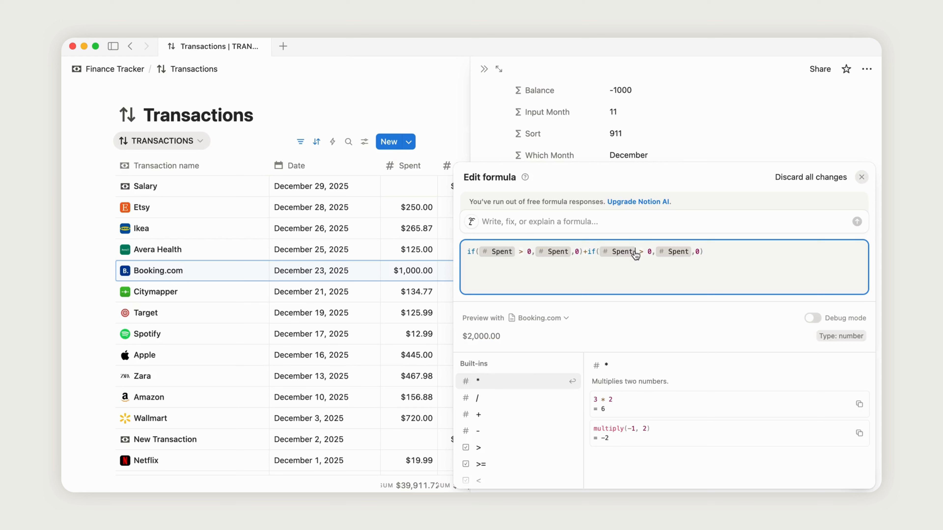
- Replace both Spent references in the formula's second if term with Income and close the formula editor
{"action": "key", "text": "BackSpace"}
{"action": "type", "text": "ic"}
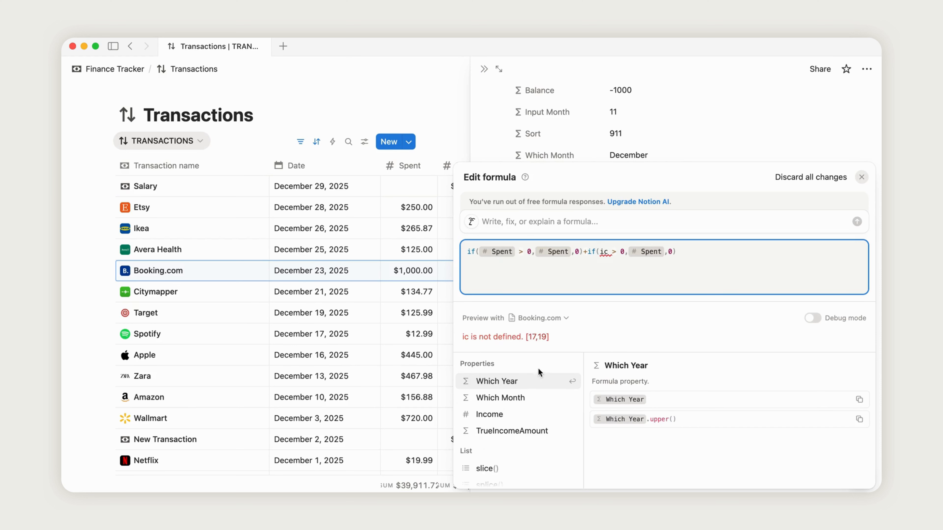
{"action": "key", "text": "BackSpace"}
{"action": "type", "text": "nco"}
{"action": "left_click", "coordinate": [520, 381]}
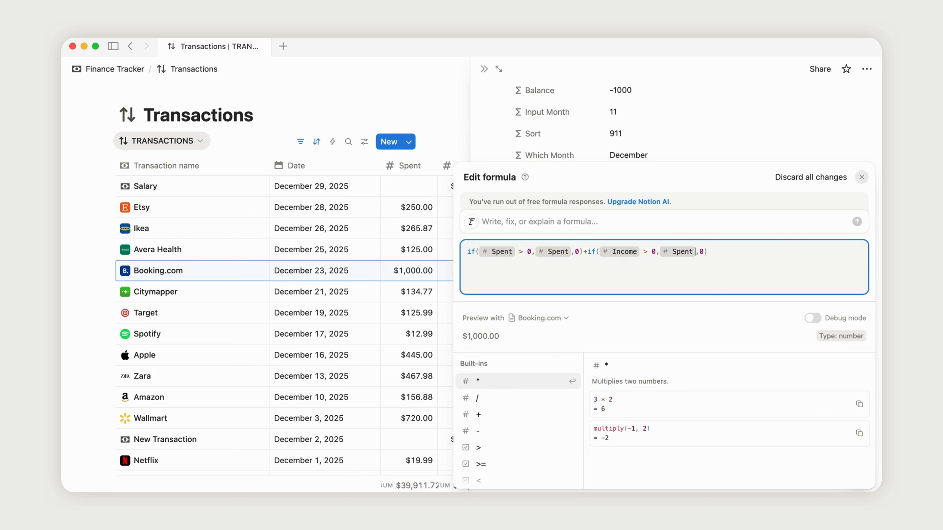
{"action": "key", "text": "BackSpace"}
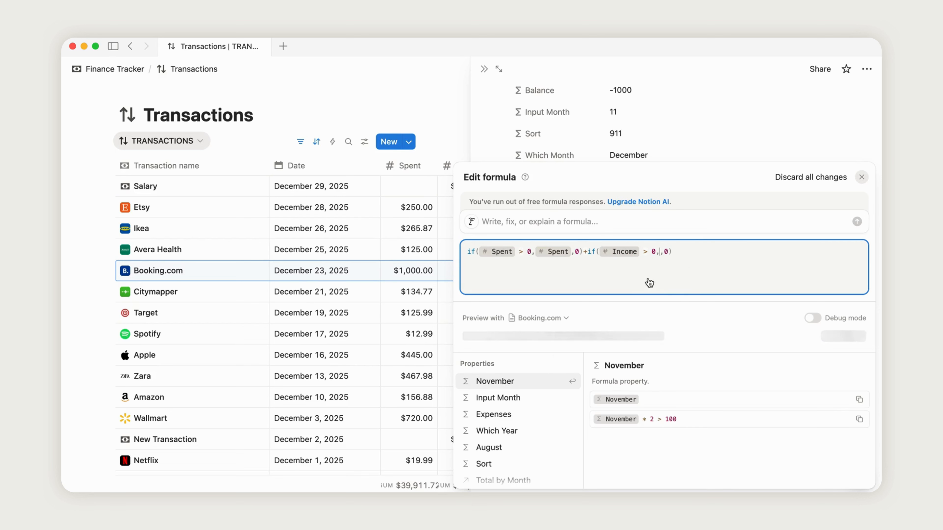
{"action": "type", "text": "inc"}
{"action": "left_click", "coordinate": [521, 382]}
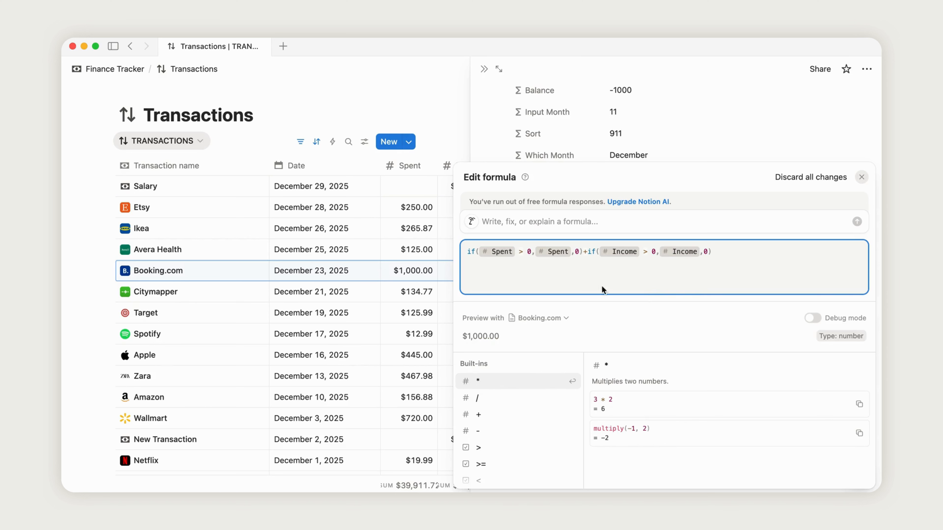
{"action": "left_click", "coordinate": [687, 156]}
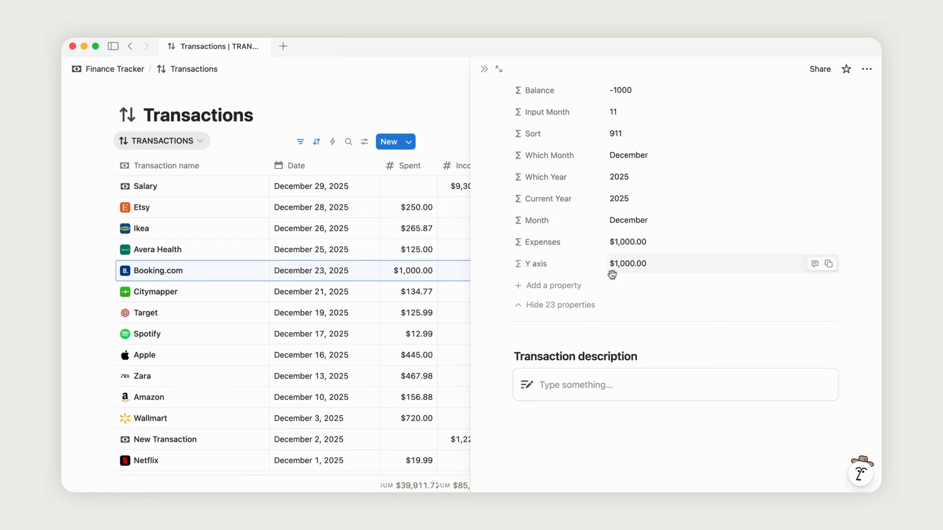
- Add a Formula property named Type to the Booking.com entry
{"action": "left_click", "coordinate": [568, 291]}
{"action": "scroll", "coordinate": [570, 408], "scroll_direction": "down", "scroll_amount": 1}
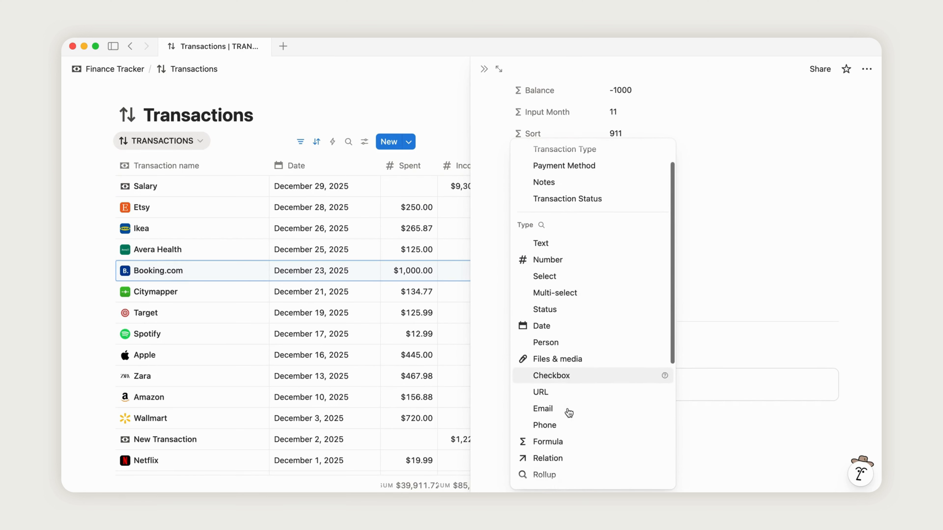
{"action": "left_click", "coordinate": [559, 442]}
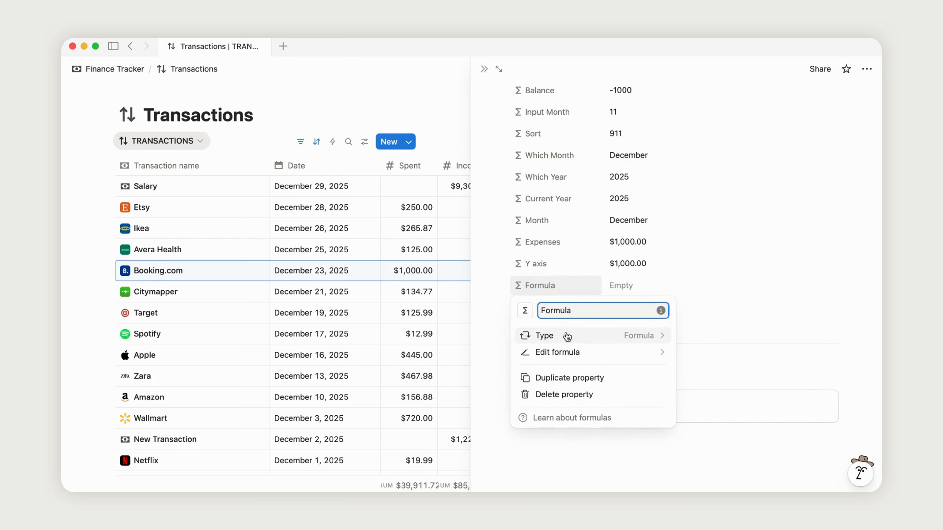
{"action": "double_click", "coordinate": [559, 312]}
{"action": "type", "text": "Type"}
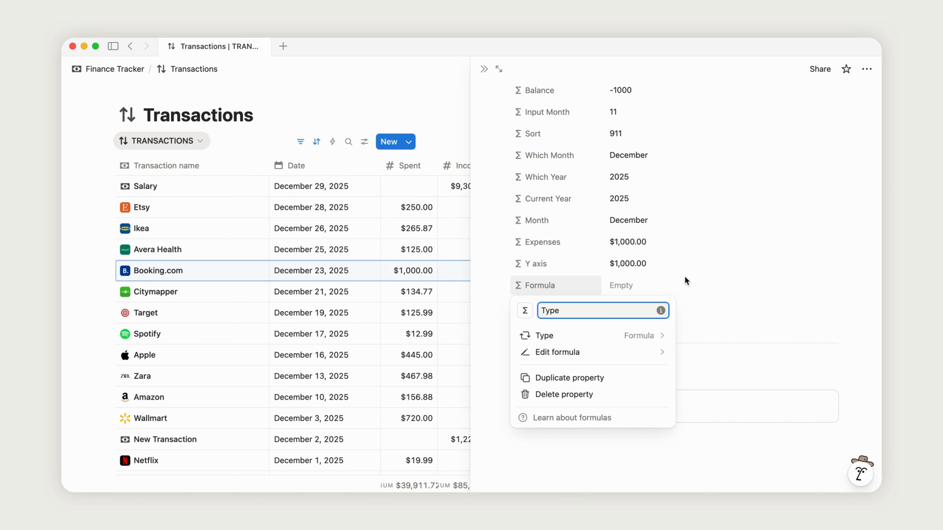
{"action": "key", "text": "Return"}
- Enter the formula if(Spent > 0,"Expenses","") for the Type property, referencing the Spent property
{"action": "left_click", "coordinate": [644, 286]}
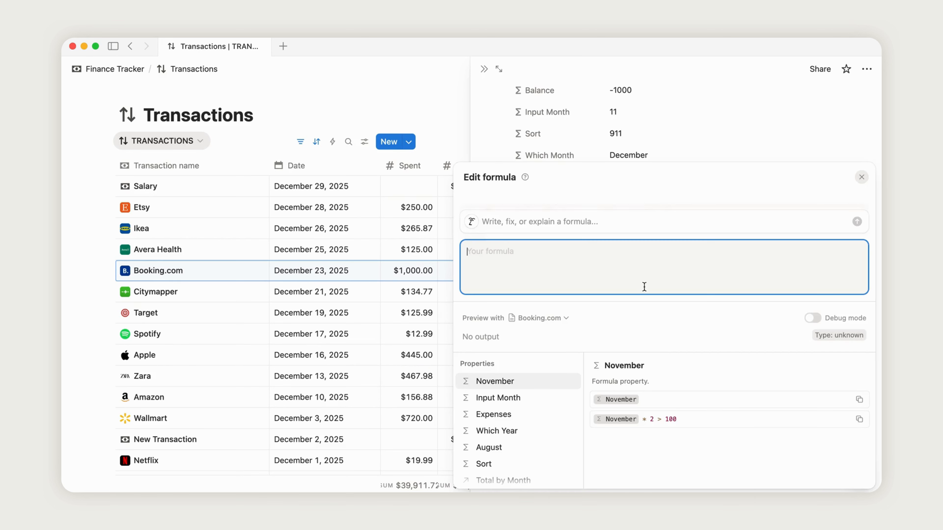
{"action": "type", "text": "if("}
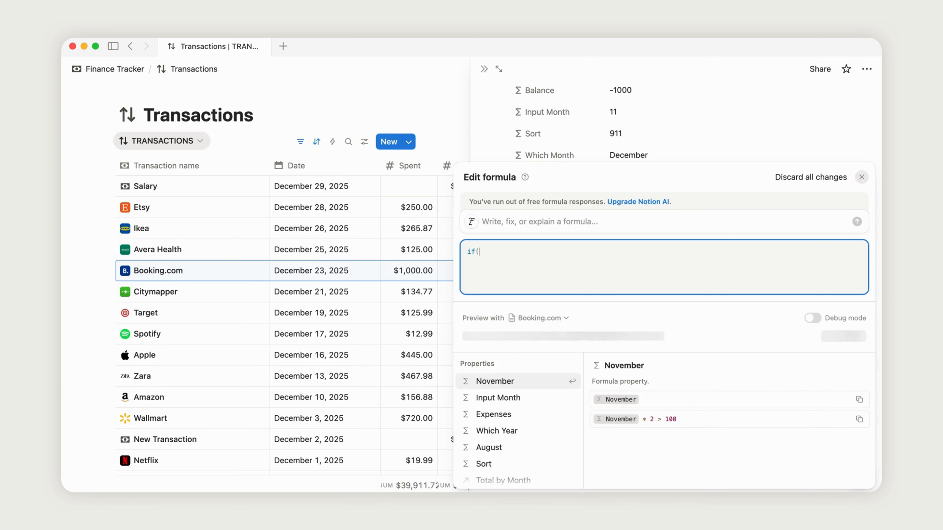
{"action": "type", "text": "spen"}
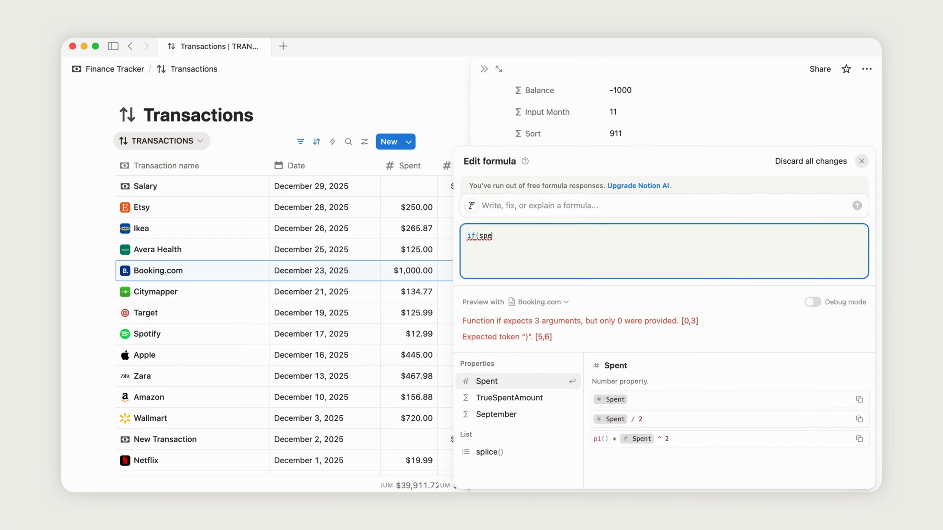
{"action": "left_click", "coordinate": [513, 384]}
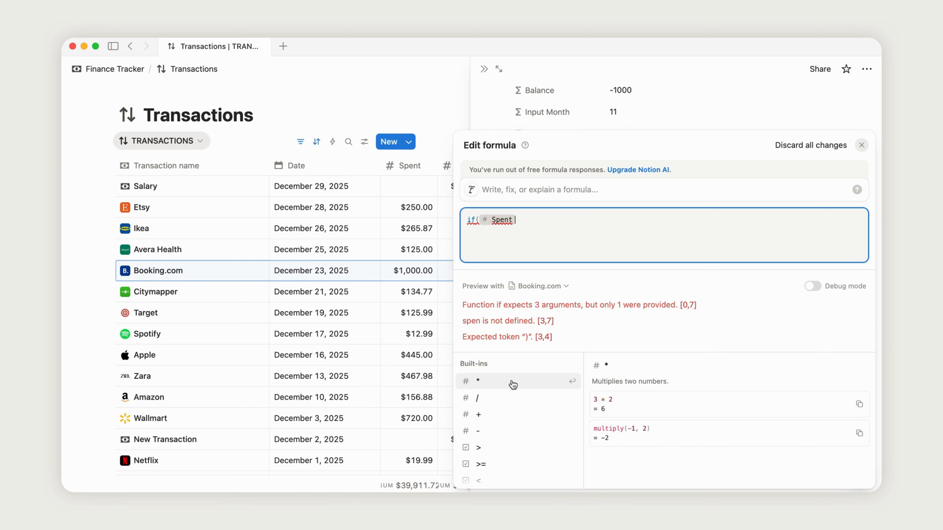
{"action": "left_click", "coordinate": [490, 451]}
{"action": "type", "text": "0"}
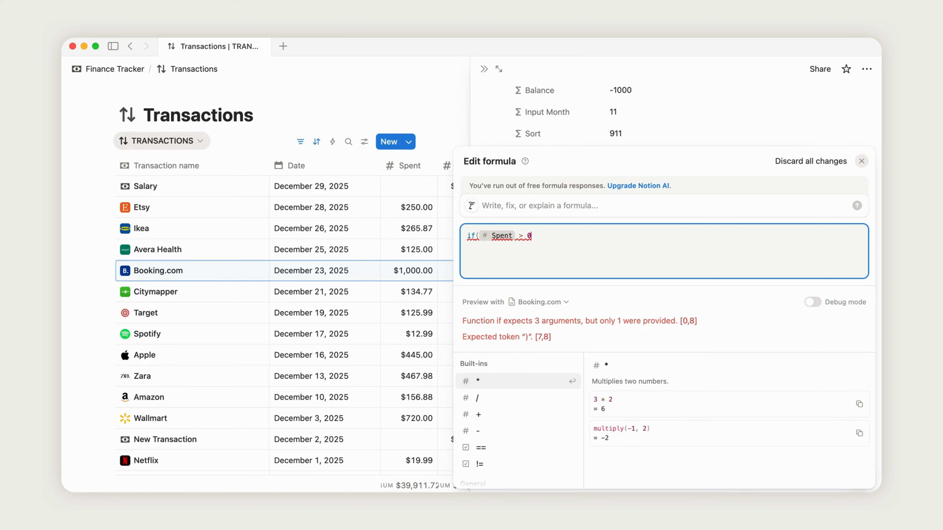
{"action": "type", "text": ","}
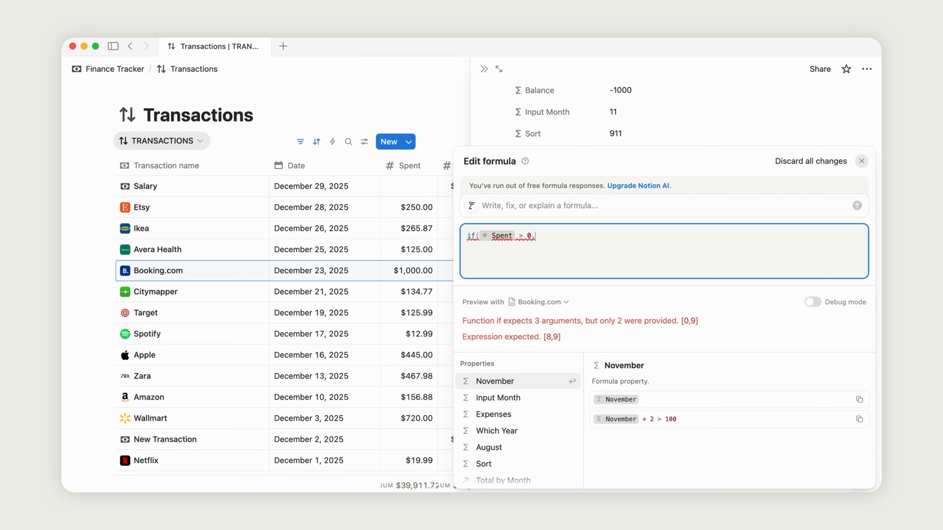
{"action": "type", "text": "\"Ex"}
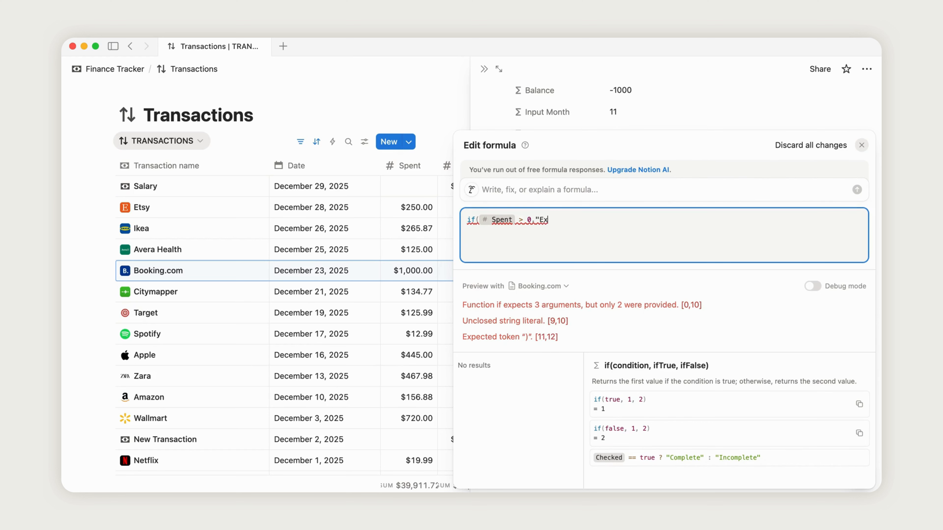
{"action": "type", "text": "penses\",\"\""}
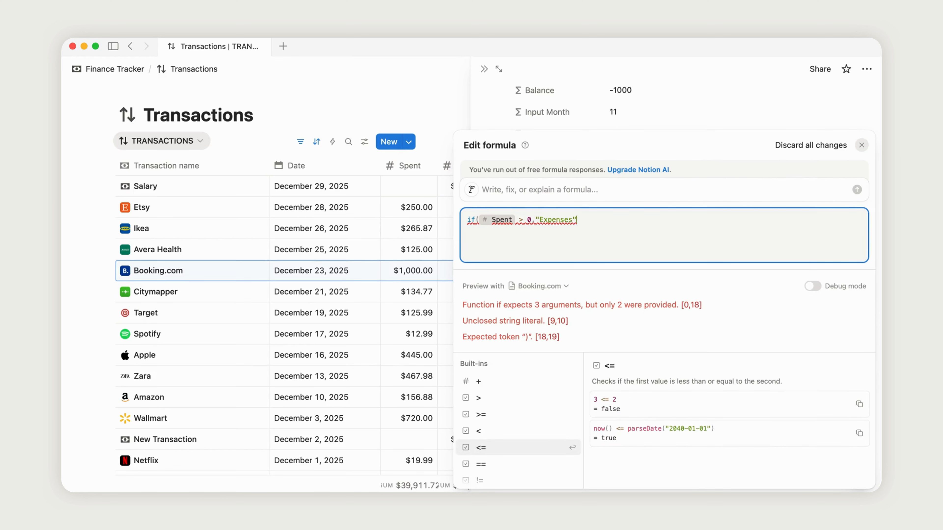
{"action": "type", "text": ")"}
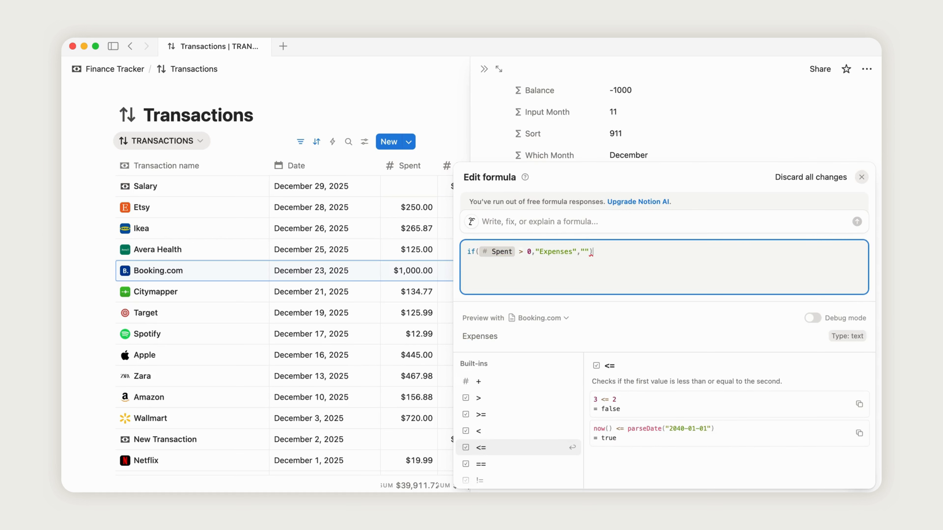
- Append a copy of the if(Spent > 0,"Expenses","") term to the Type formula with a plus sign
{"action": "left_click_drag", "start_coordinate": [601, 251], "coordinate": [458, 253]}
{"action": "key", "text": "super+c"}
{"action": "left_click", "coordinate": [601, 251]}
{"action": "type", "text": "+"}
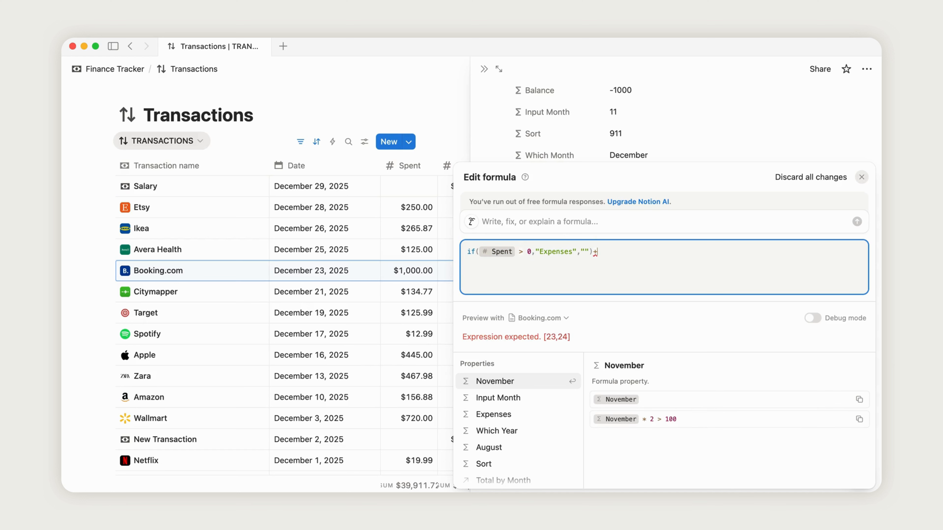
{"action": "key", "text": "super+v"}
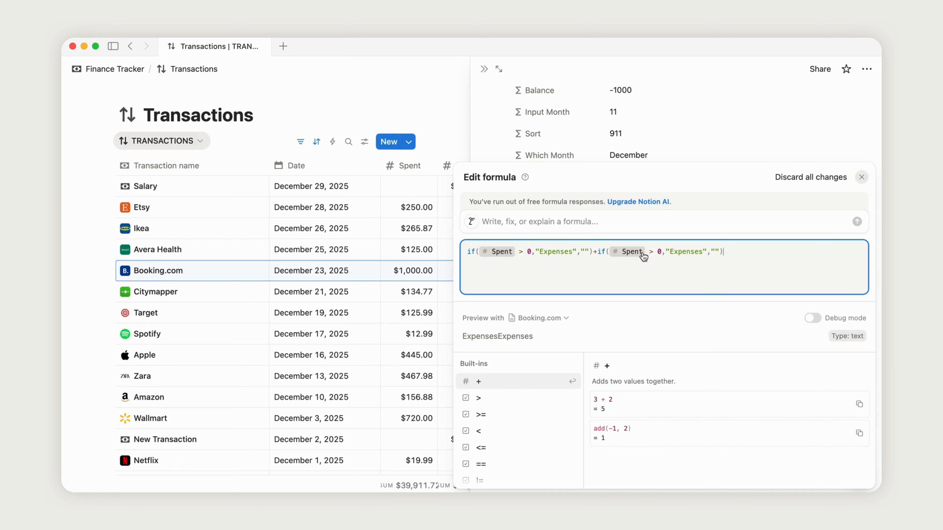
- In the Type formula's second if term, replace Spent with Income and "Expenses" with "Incomes", then close the formula editor
{"action": "left_click", "coordinate": [644, 253]}
{"action": "key", "text": "BackSpace"}
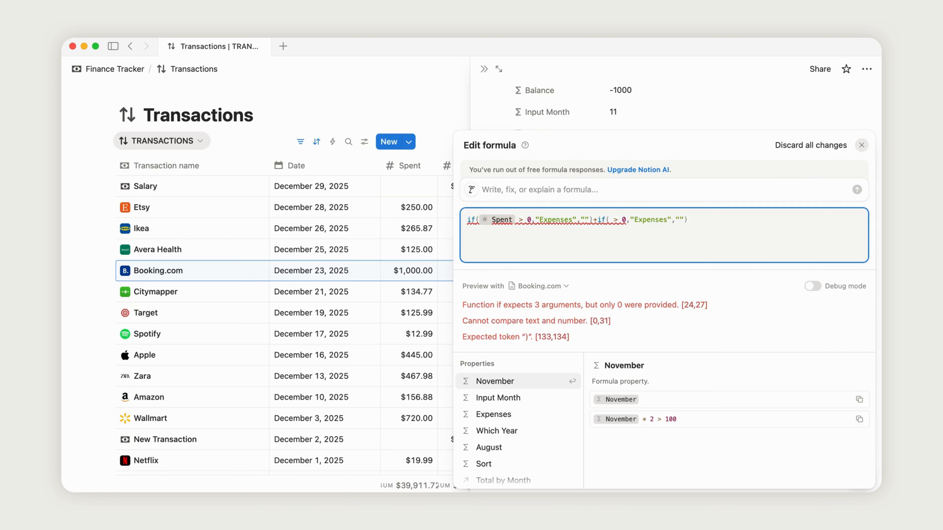
{"action": "type", "text": "if(In"}
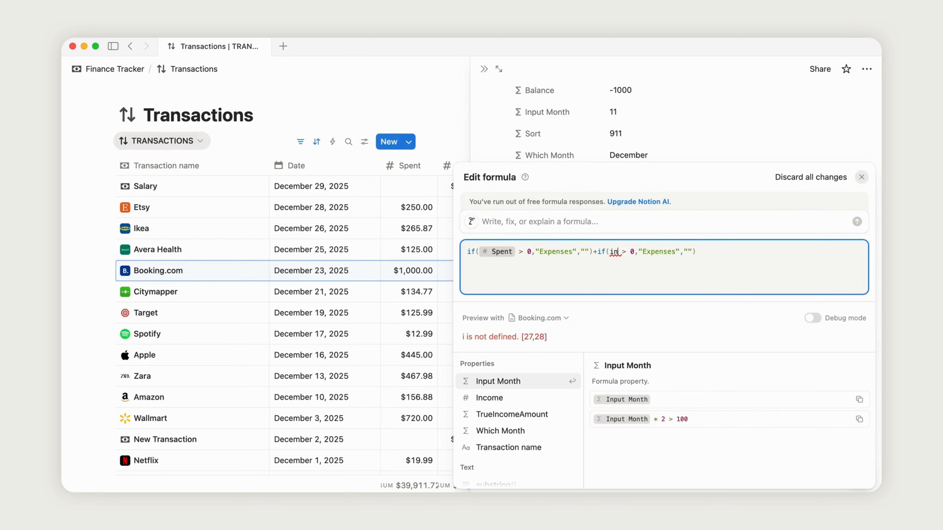
{"action": "left_click", "coordinate": [506, 397]}
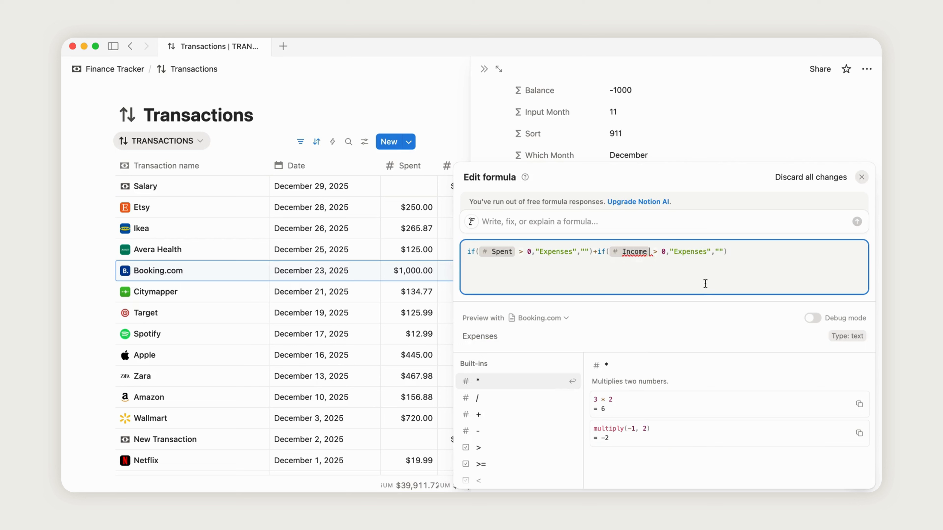
{"action": "double_click", "coordinate": [690, 252]}
{"action": "type", "text": "Incom"}
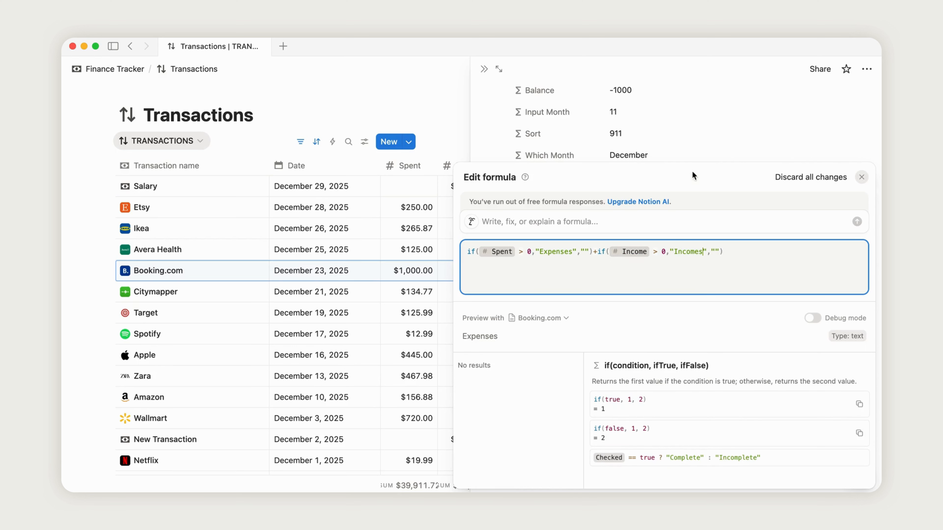
{"action": "left_click", "coordinate": [687, 148]}
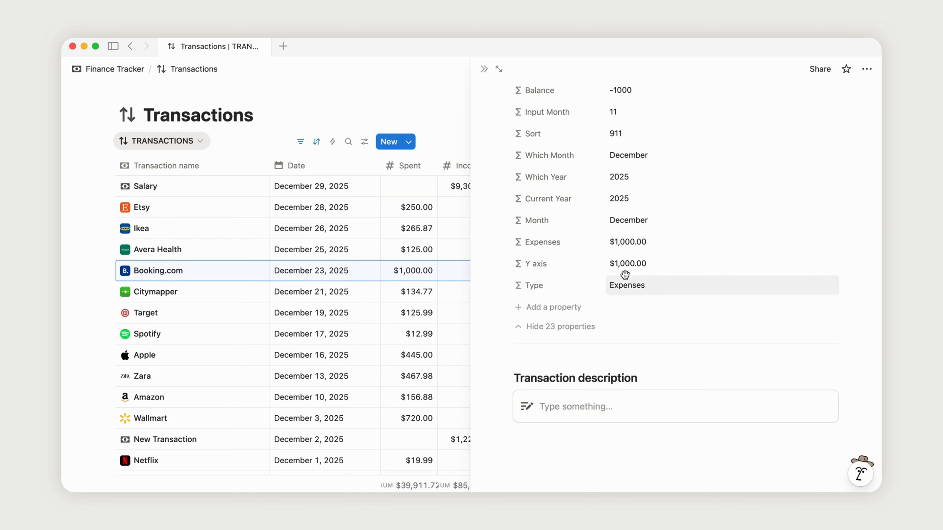
- Leave the entry and add a chart view named CHART 2 with a bar chart icon to Transactions
{"action": "left_click", "coordinate": [485, 70]}
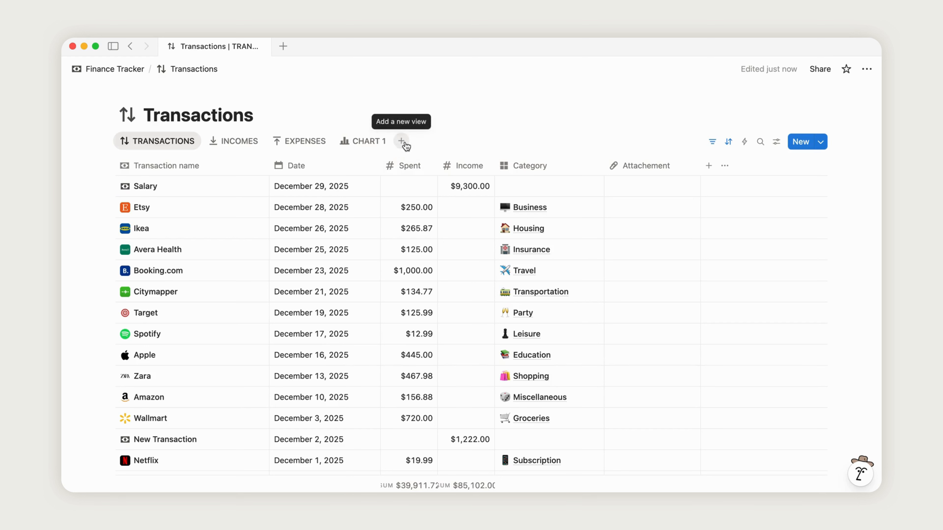
{"action": "left_click", "coordinate": [402, 142]}
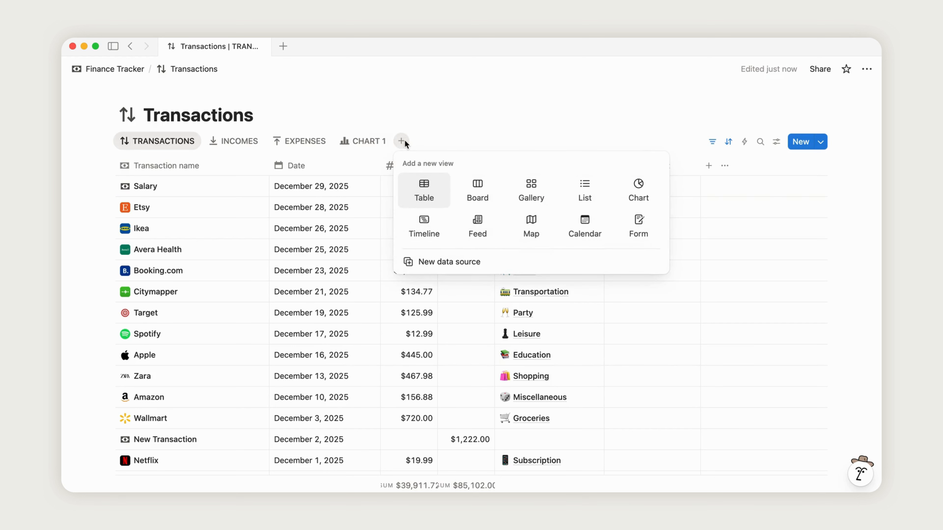
{"action": "left_click", "coordinate": [638, 191]}
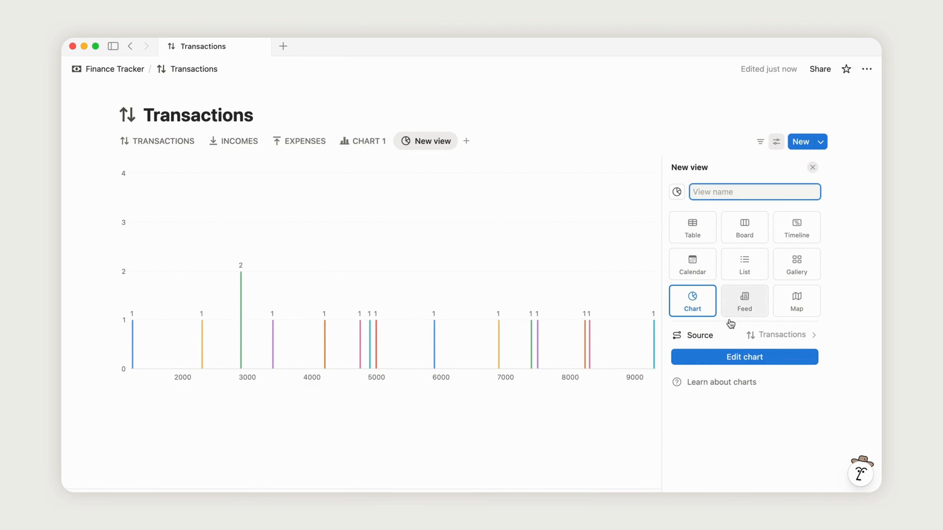
{"action": "type", "text": "CHART 2"}
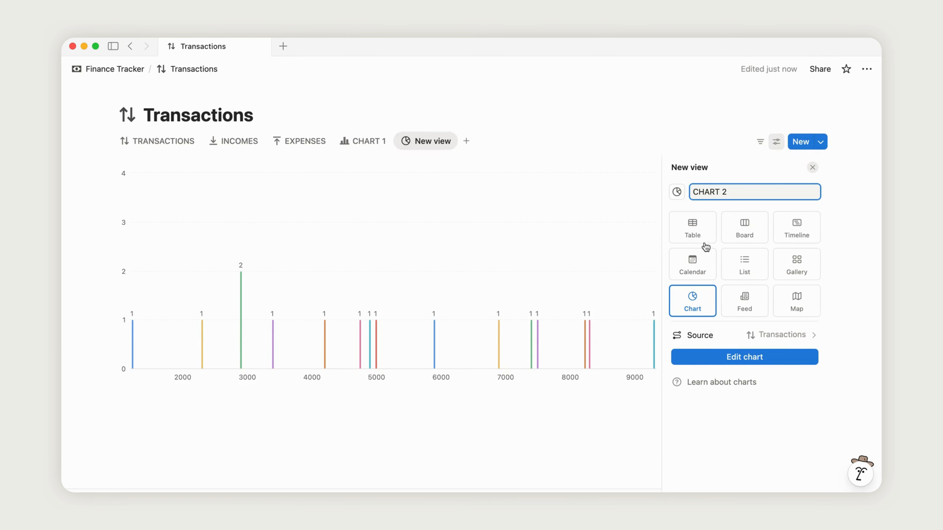
{"action": "left_click", "coordinate": [742, 357]}
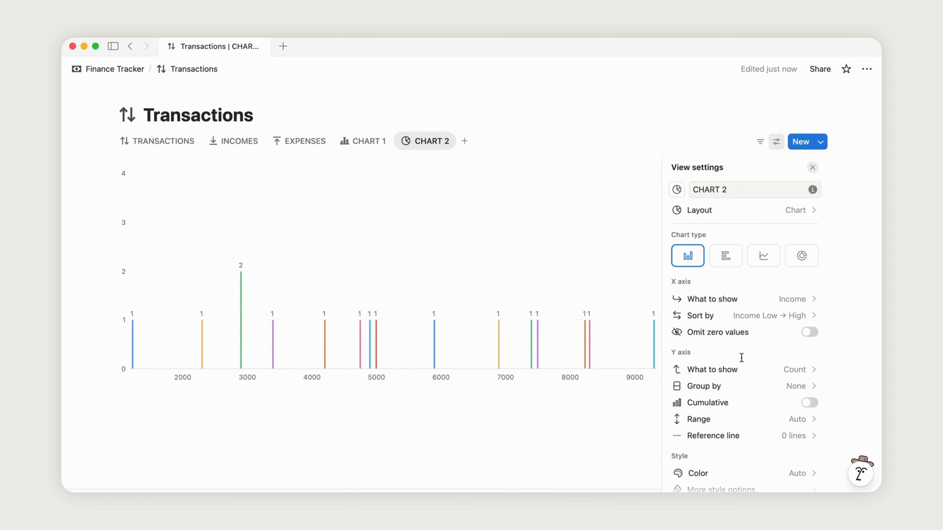
{"action": "left_click", "coordinate": [677, 190]}
{"action": "left_click", "coordinate": [585, 281]}
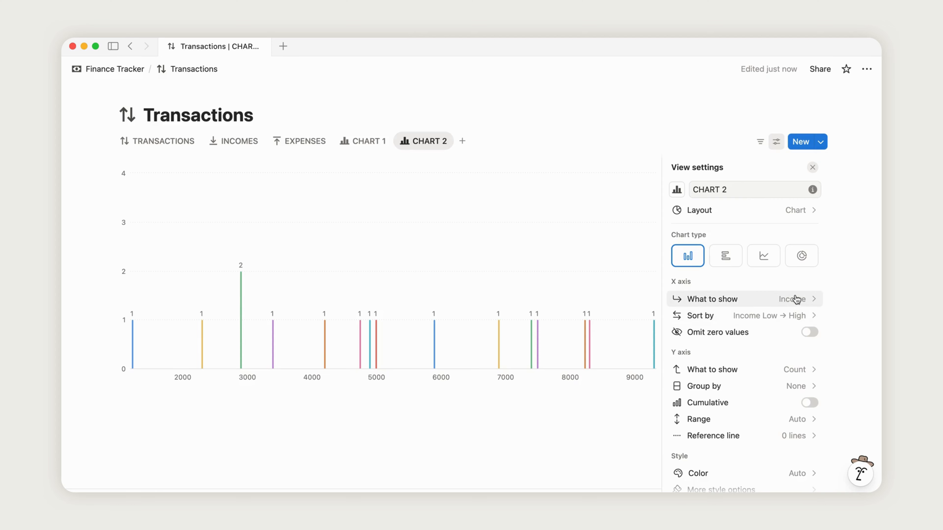
- Set CHART 2 to show Month on the X axis and the Sum of the Y axis property on the Y axis
{"action": "left_click", "coordinate": [795, 304]}
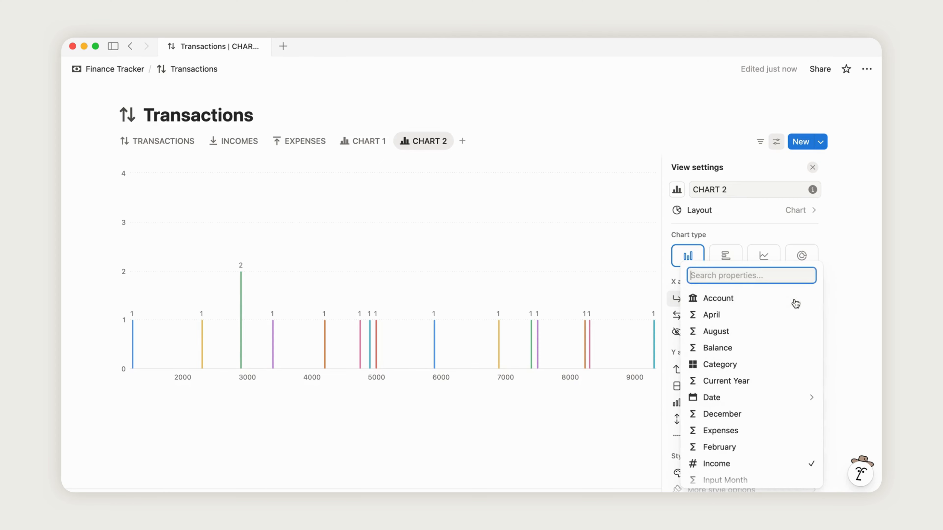
{"action": "type", "text": "month"}
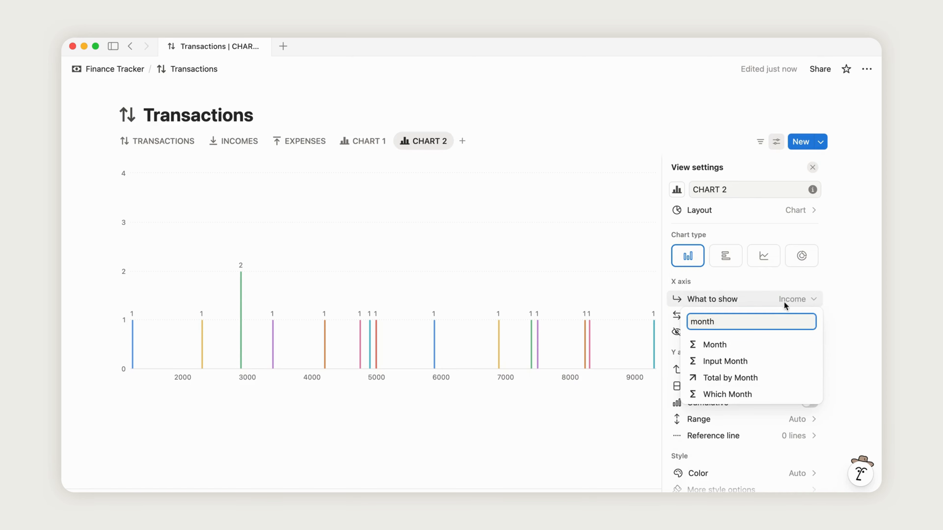
{"action": "left_click", "coordinate": [734, 344]}
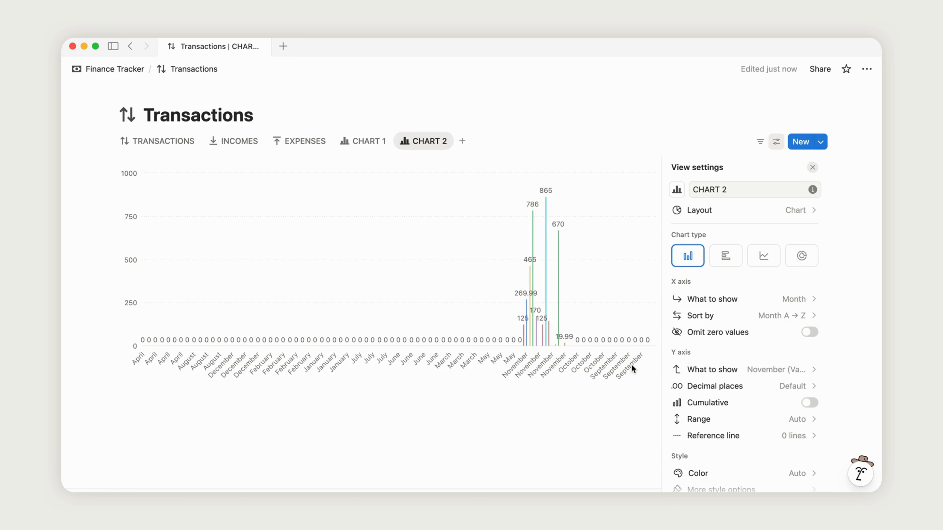
{"action": "left_click", "coordinate": [764, 371]}
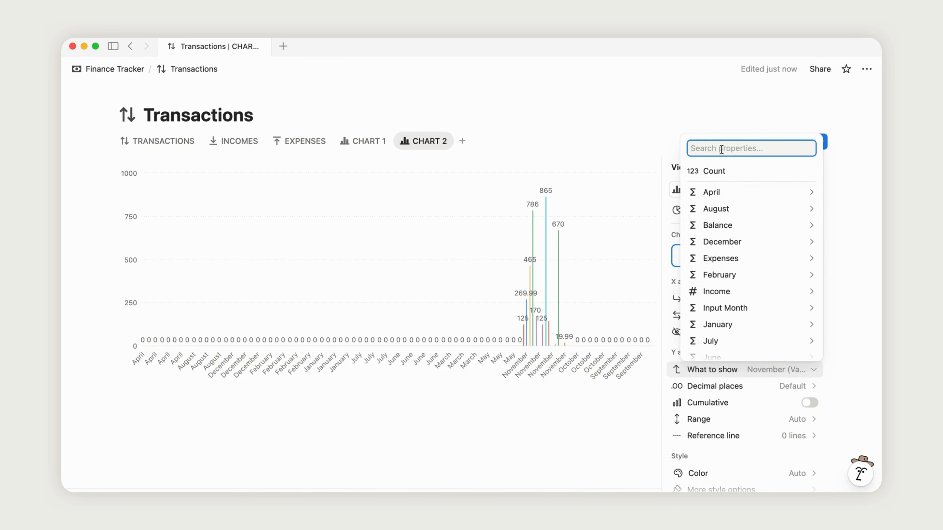
{"action": "type", "text": "Y"}
{"action": "mouse_move", "coordinate": [726, 264]}
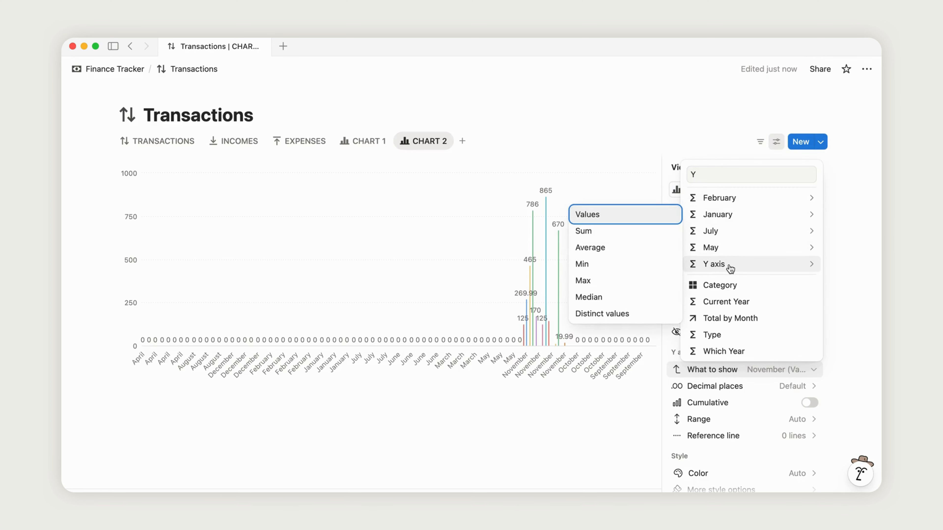
{"action": "left_click", "coordinate": [612, 238]}
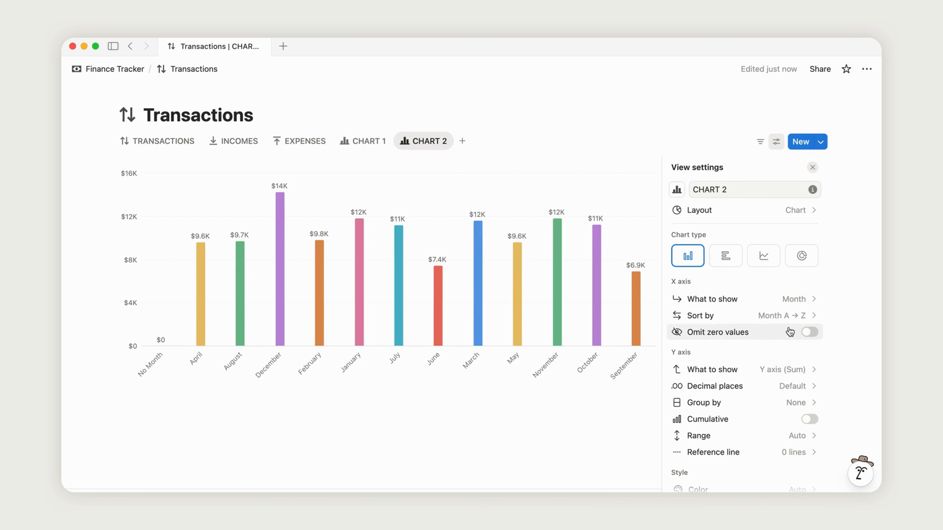
- Switch CHART 2's X axis to Manual sorting, with the months in calendar order from January to December
{"action": "scroll", "coordinate": [789, 330], "scroll_direction": "down", "scroll_amount": 2}
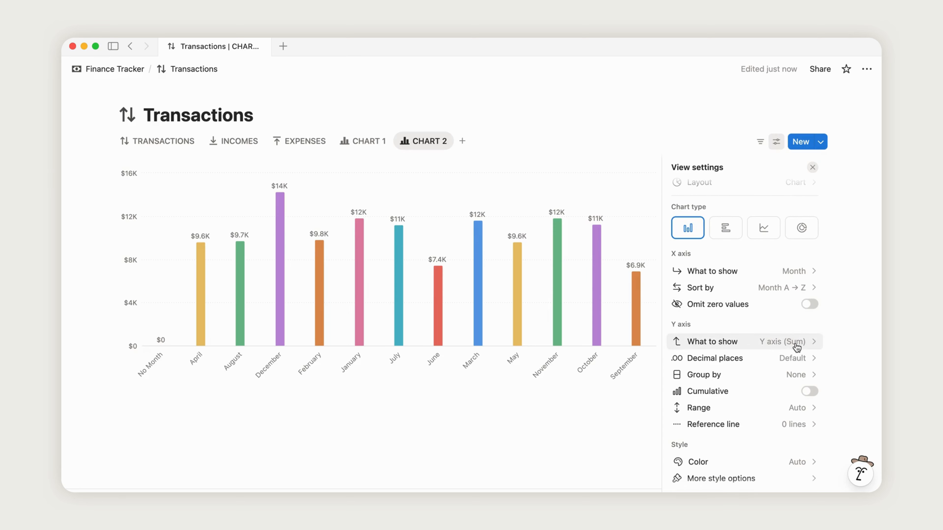
{"action": "scroll", "coordinate": [796, 348], "scroll_direction": "down", "scroll_amount": 2}
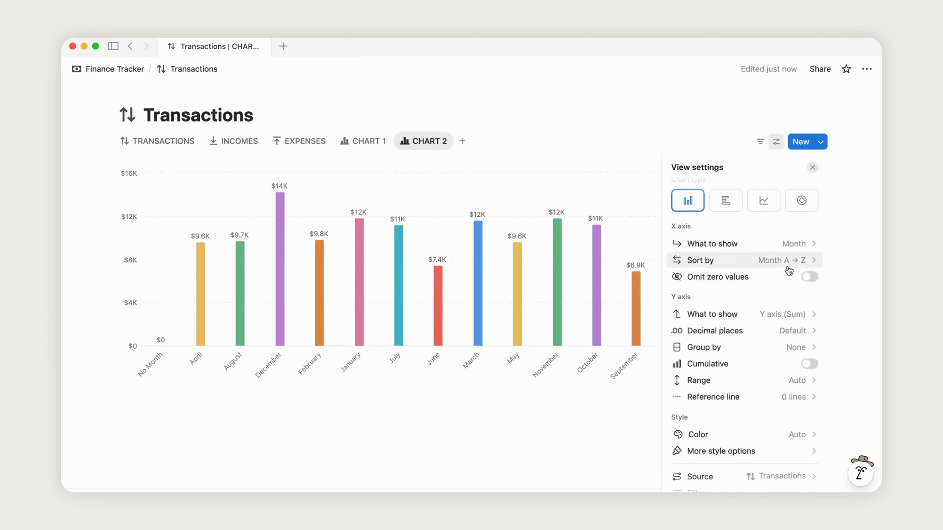
{"action": "left_click", "coordinate": [789, 262]}
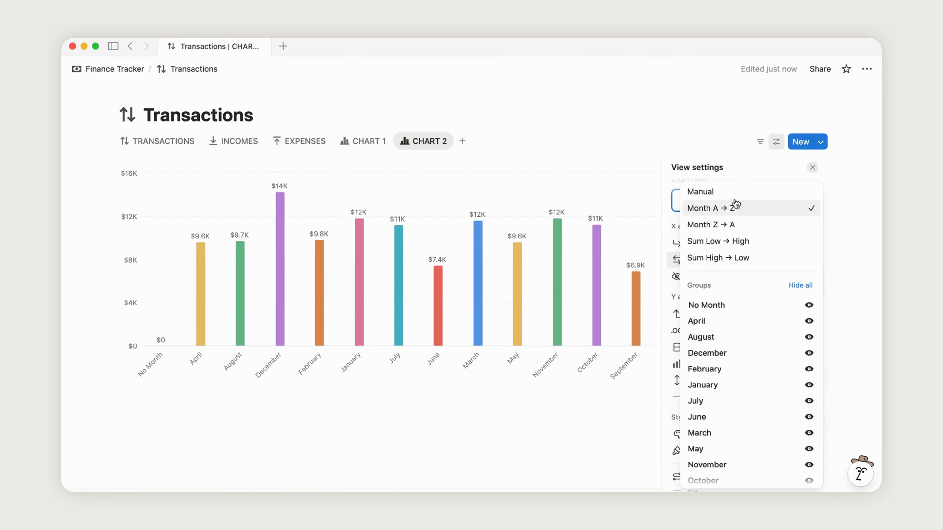
{"action": "left_click", "coordinate": [733, 191]}
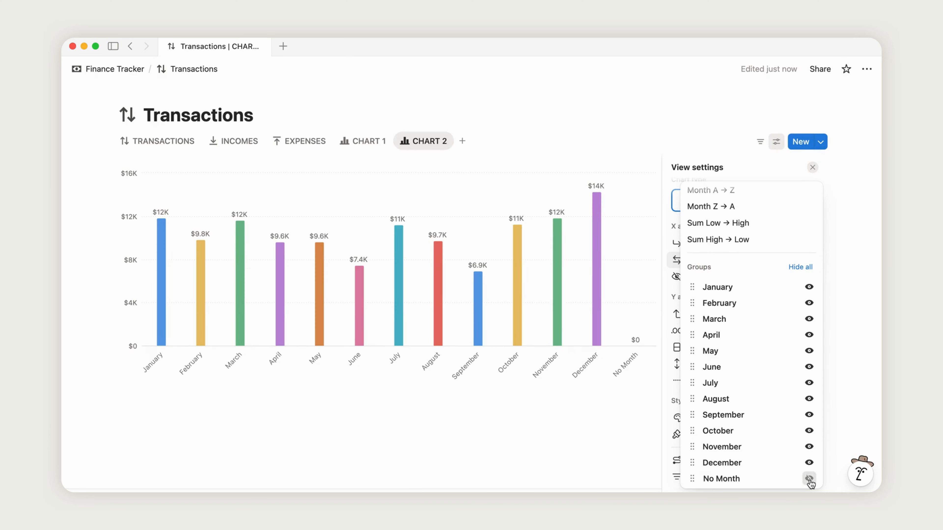
- Hide the No Month group in CHART 2 and group its Y axis by the Type property
{"action": "left_click", "coordinate": [809, 479]}
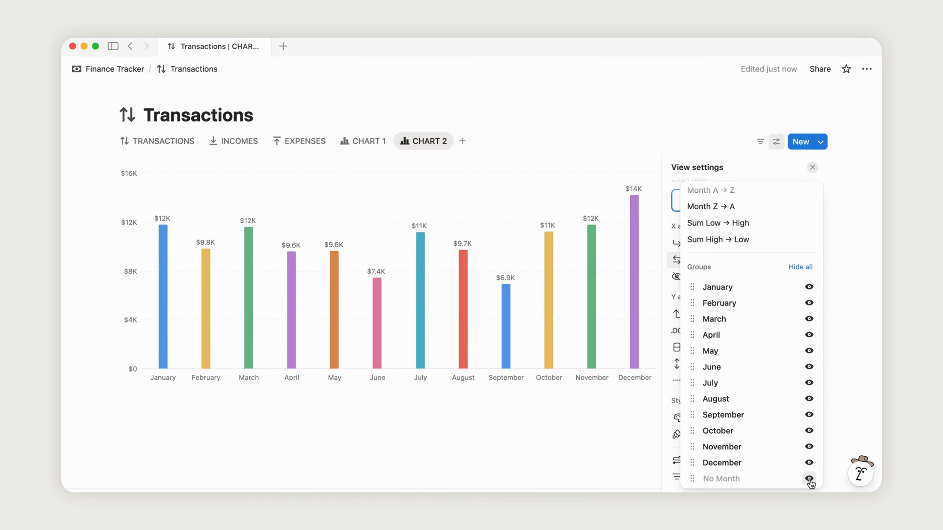
{"action": "left_click", "coordinate": [822, 171]}
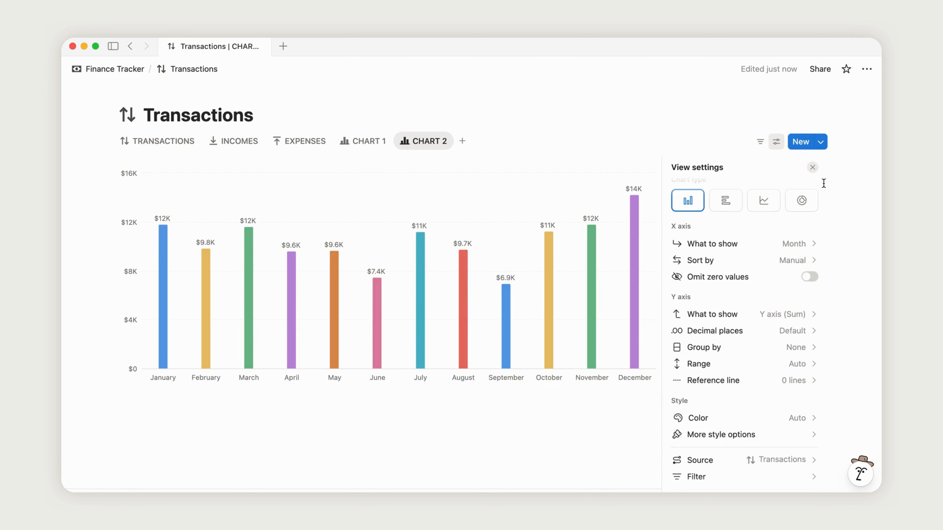
{"action": "left_click", "coordinate": [752, 352]}
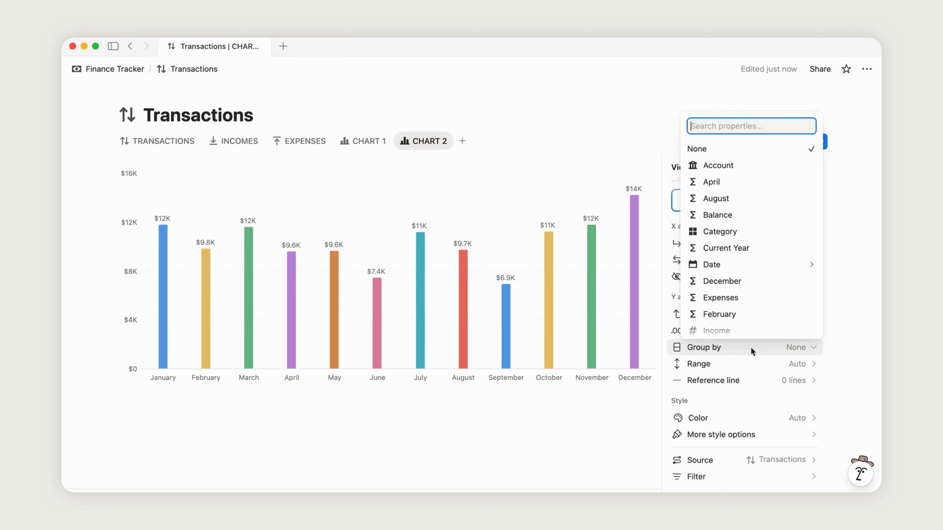
{"action": "type", "text": "typ"}
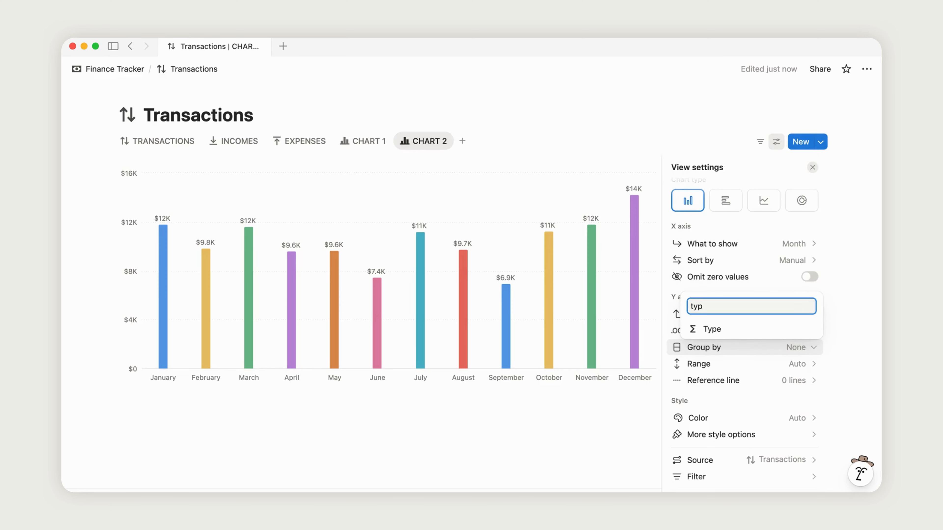
{"action": "left_click", "coordinate": [740, 334]}
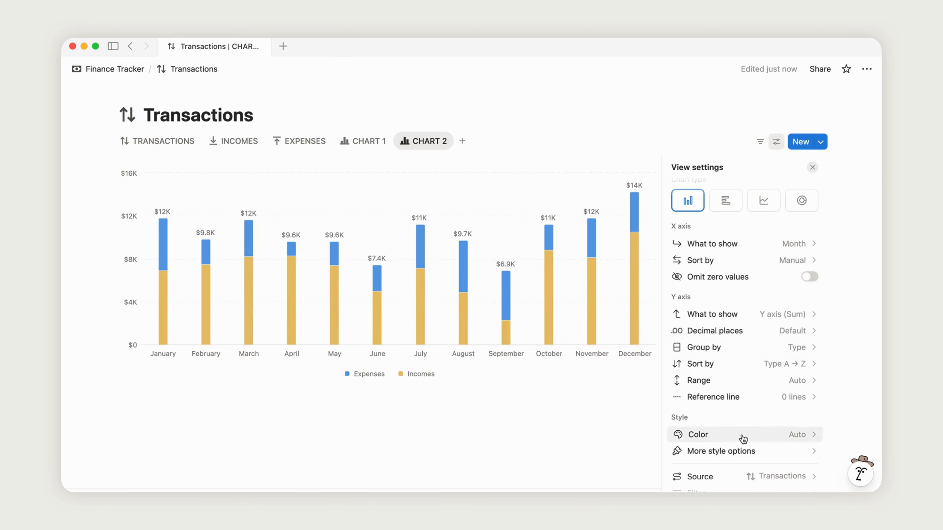
- Set CHART 2's group style to Not stacked and close the view settings
{"action": "left_click", "coordinate": [750, 456]}
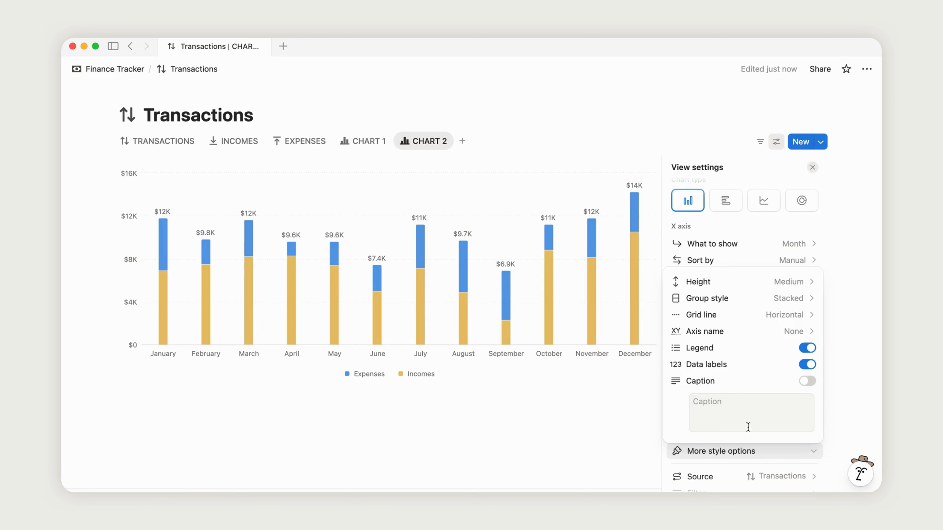
{"action": "left_click", "coordinate": [737, 331]}
{"action": "left_click", "coordinate": [738, 349]}
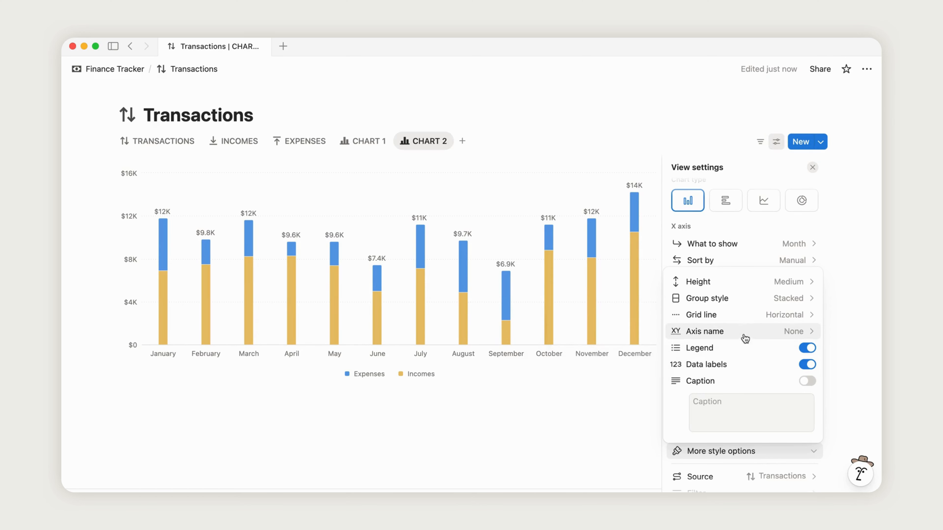
{"action": "left_click", "coordinate": [744, 335]}
{"action": "left_click", "coordinate": [727, 298]}
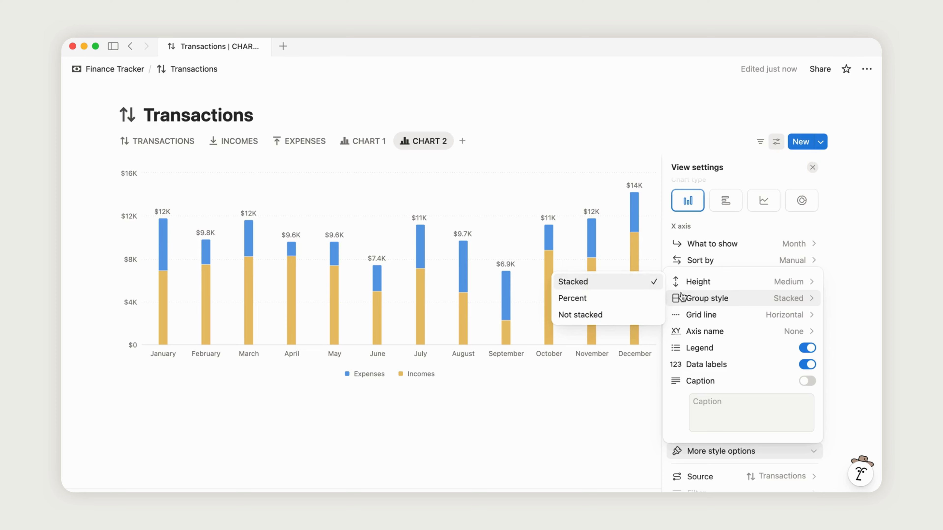
{"action": "left_click", "coordinate": [644, 320]}
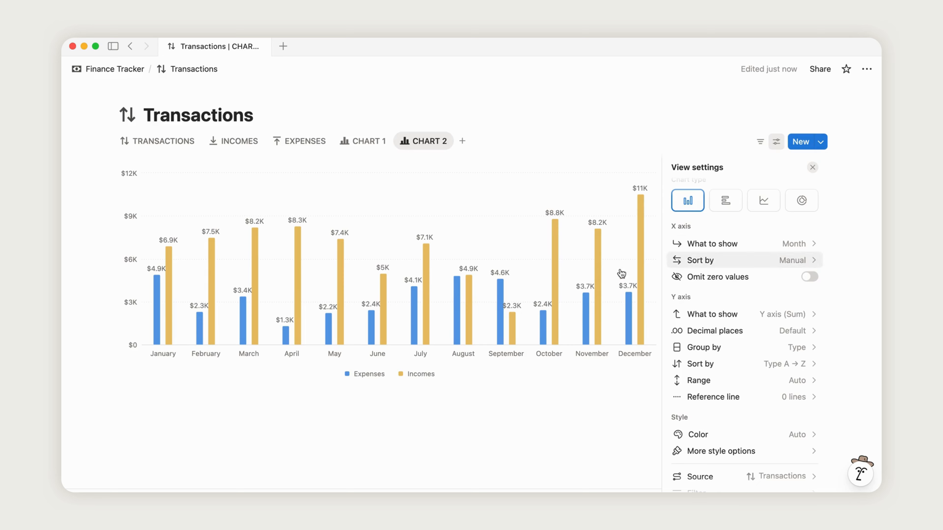
{"action": "left_click", "coordinate": [813, 167]}
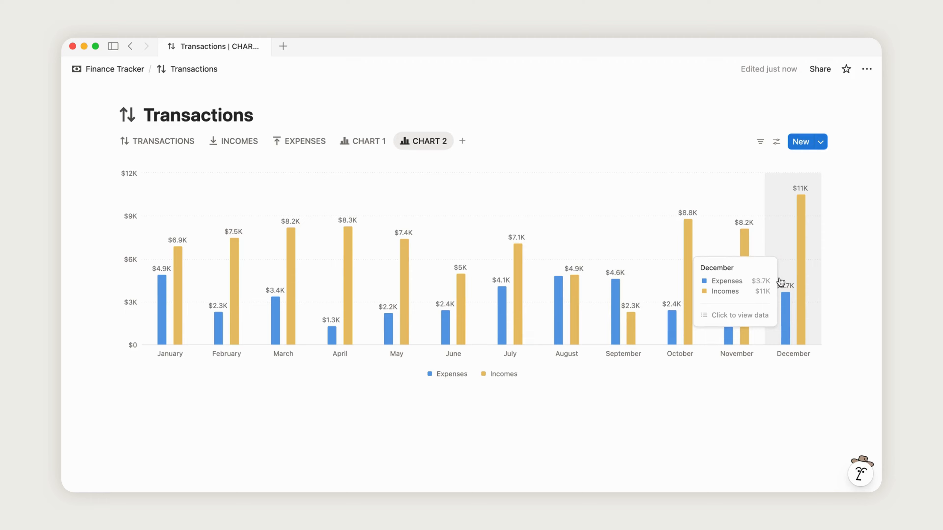
- Change CHART 2 to a line chart with Smooth line enabled, and close the view settings
{"action": "left_click", "coordinate": [776, 142]}
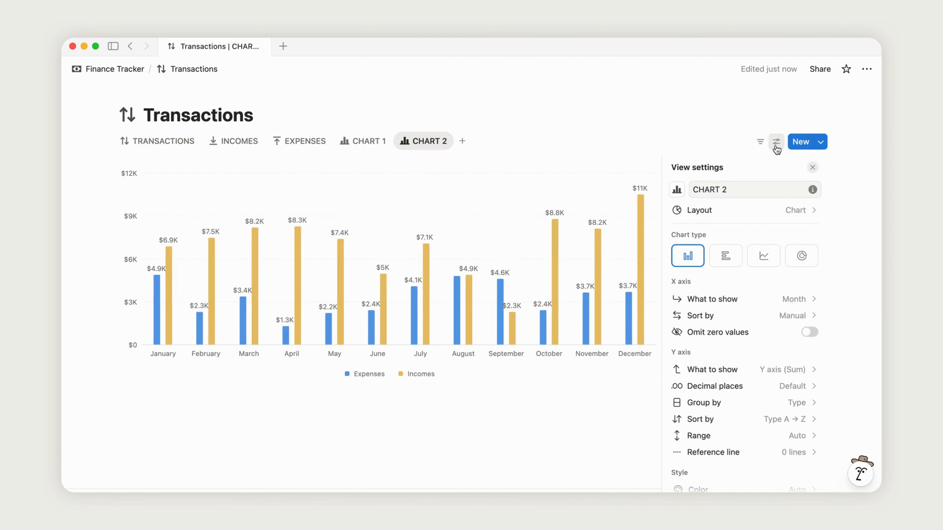
{"action": "left_click", "coordinate": [764, 257]}
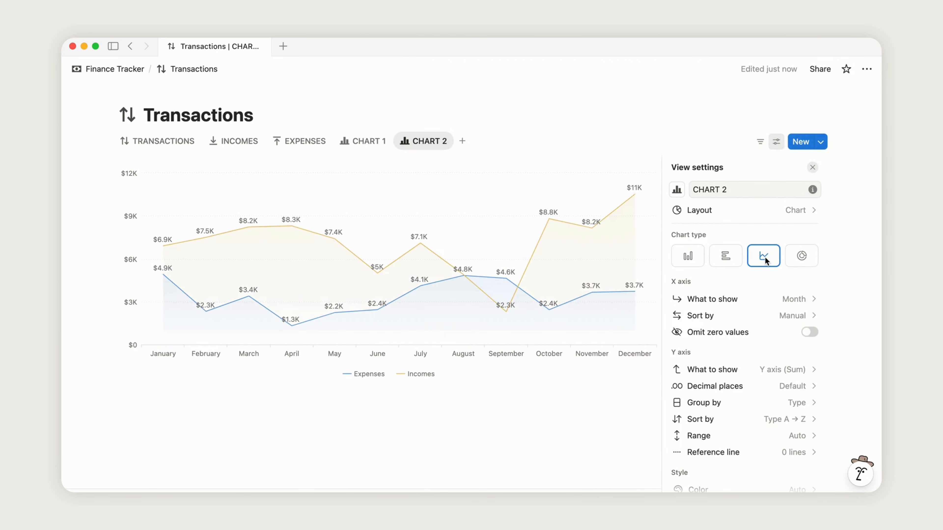
{"action": "scroll", "coordinate": [783, 404], "scroll_direction": "down", "scroll_amount": 4}
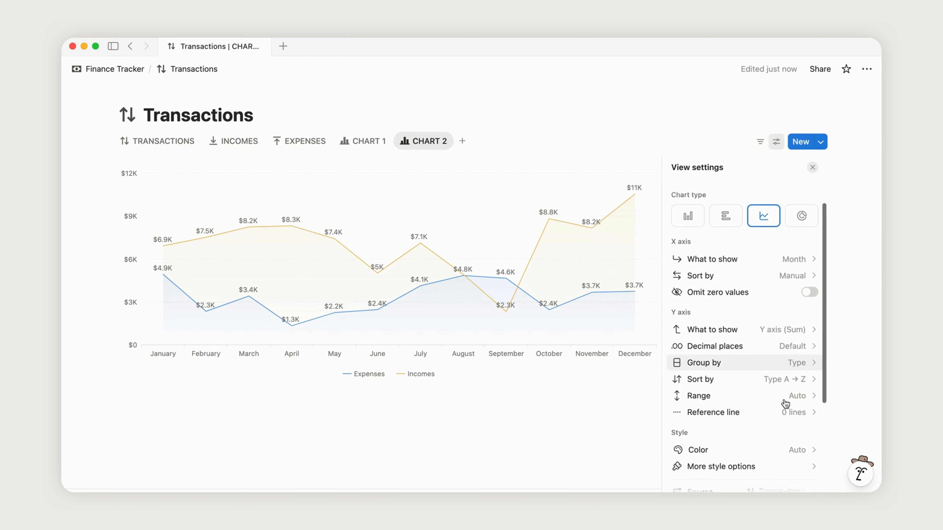
{"action": "left_click", "coordinate": [778, 432]}
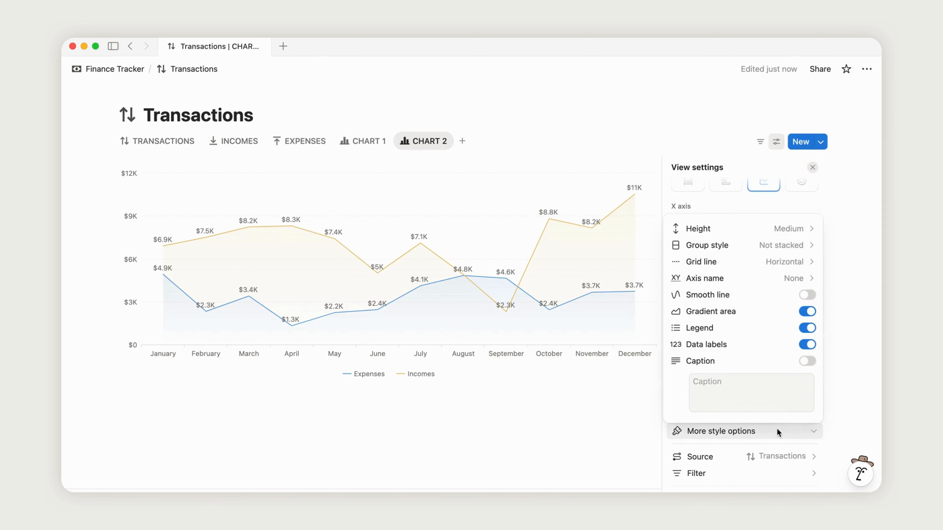
{"action": "left_click", "coordinate": [808, 295]}
{"action": "left_click", "coordinate": [812, 168]}
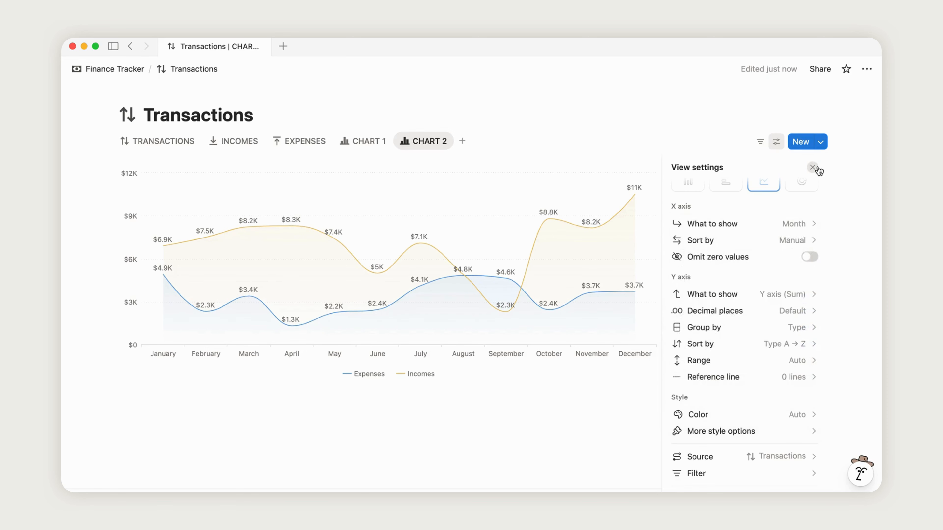
{"action": "left_click", "coordinate": [813, 167]}
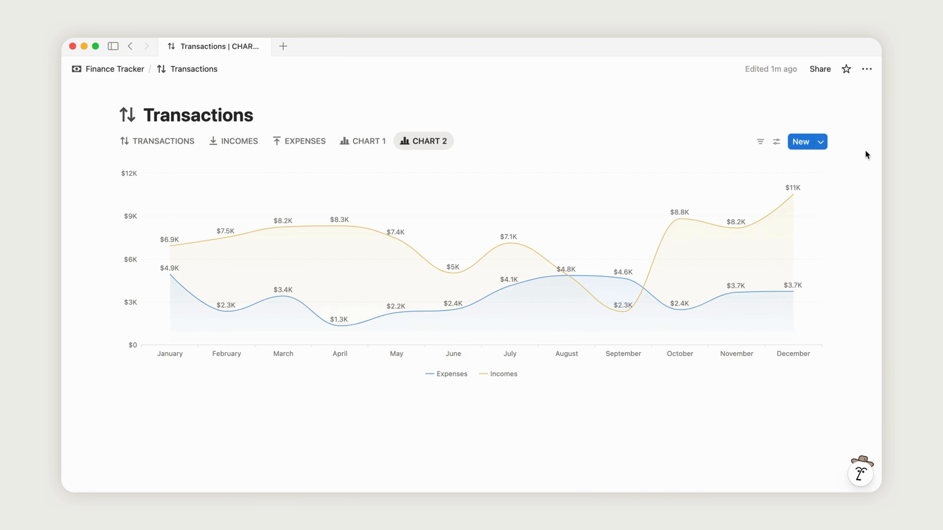
- Add a chart view named CHART 3 with a horizontal bar chart icon to Transactions and open its chart settings
{"action": "left_click", "coordinate": [462, 140]}
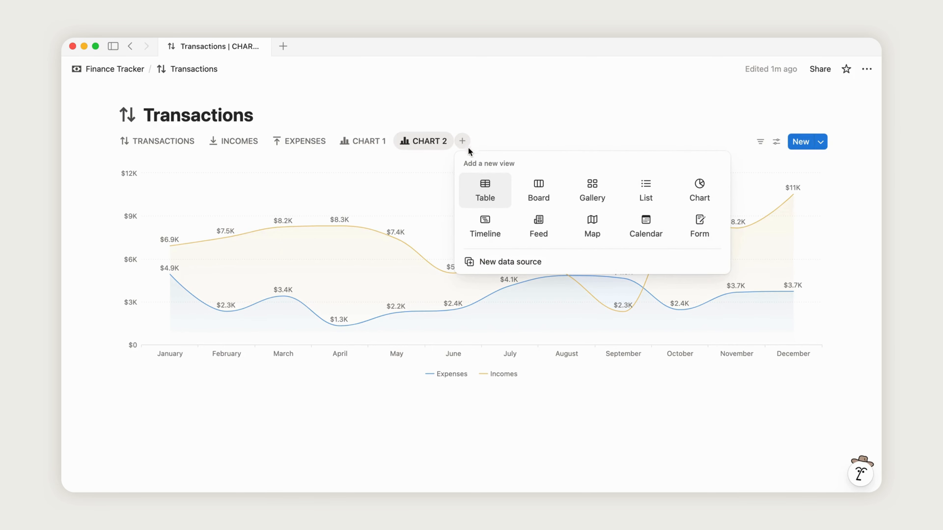
{"action": "left_click", "coordinate": [707, 194]}
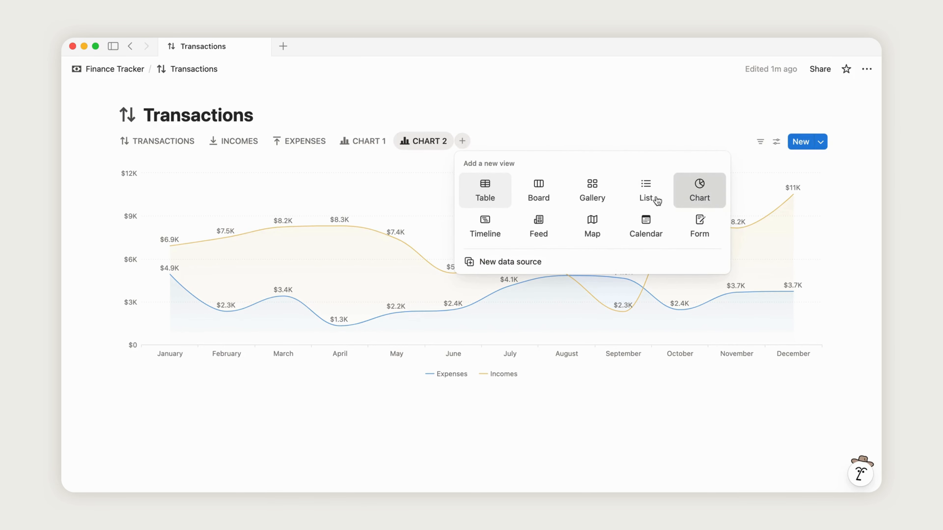
{"action": "left_click", "coordinate": [687, 197]}
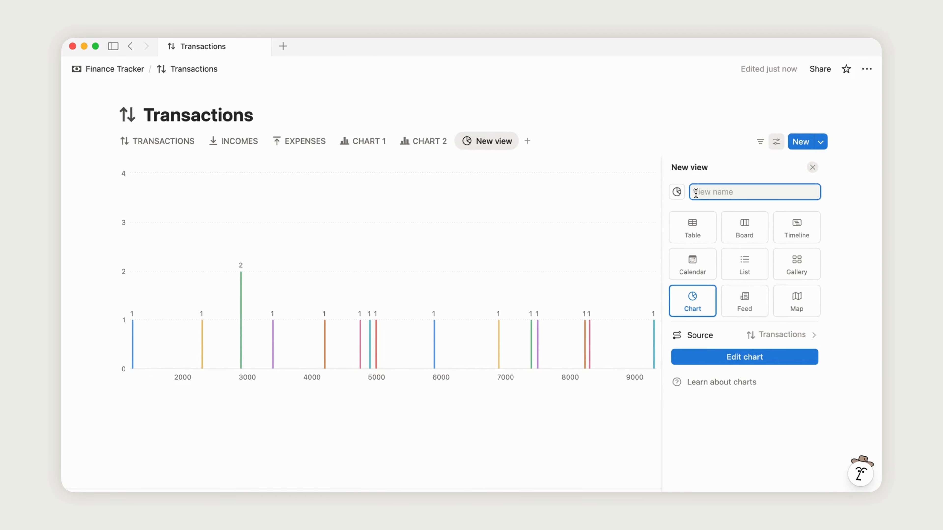
{"action": "type", "text": "CHART 3"}
{"action": "left_click", "coordinate": [676, 192]}
{"action": "left_click", "coordinate": [576, 276]}
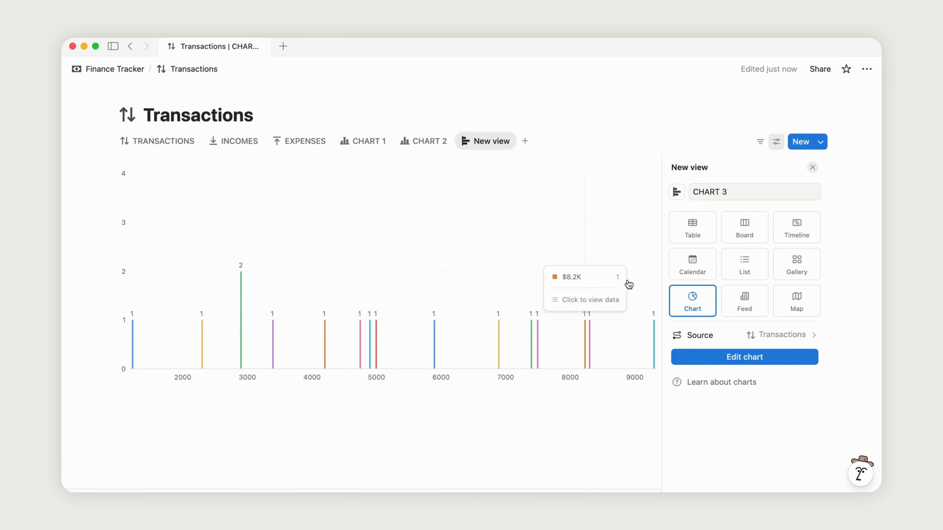
{"action": "left_click", "coordinate": [717, 356]}
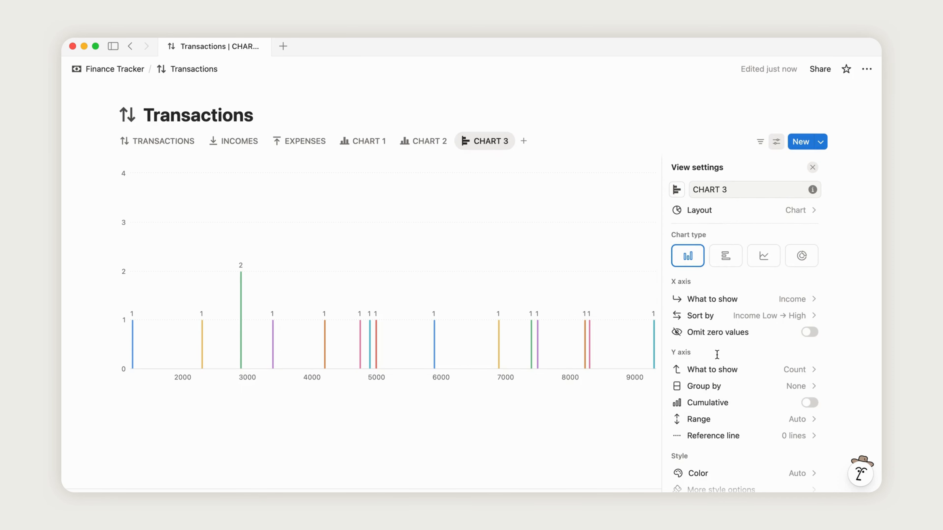
- Set CHART 3 to show Month on the X axis and the Sum of Expenses on the Y axis
{"action": "left_click", "coordinate": [797, 301]}
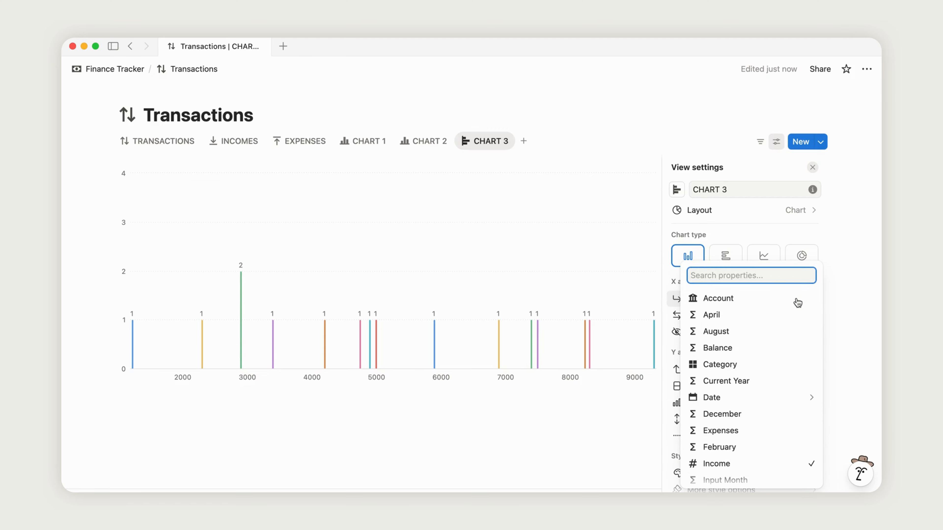
{"action": "type", "text": "mont"}
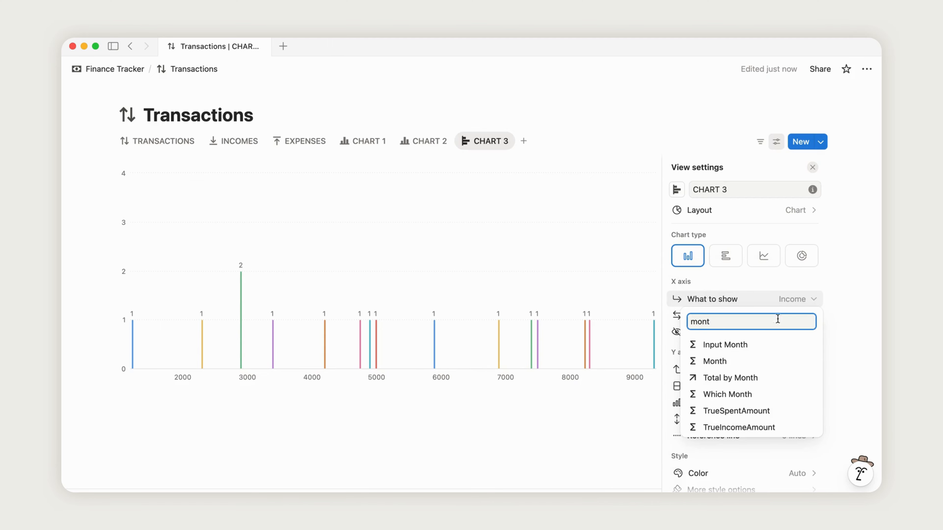
{"action": "left_click", "coordinate": [742, 366]}
{"action": "scroll", "coordinate": [793, 368], "scroll_direction": "down", "scroll_amount": 3}
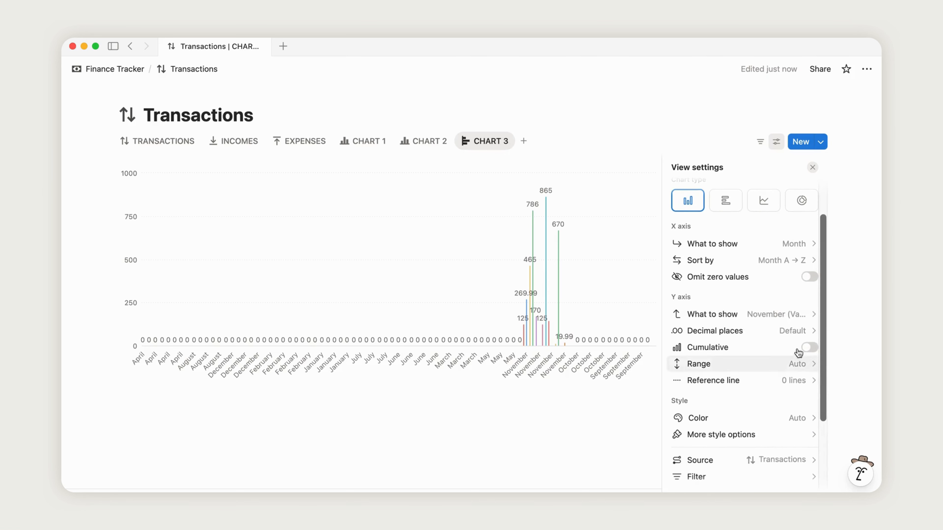
{"action": "left_click", "coordinate": [766, 313]}
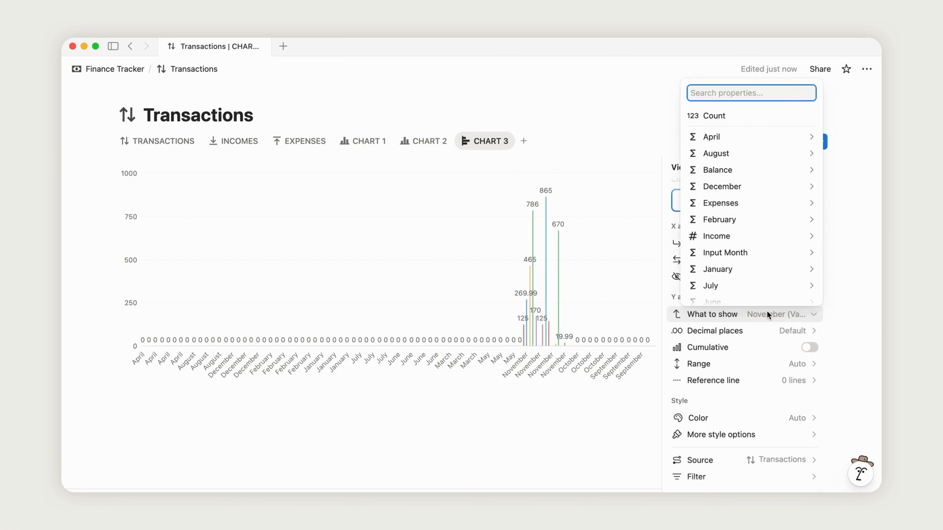
{"action": "type", "text": "expe"}
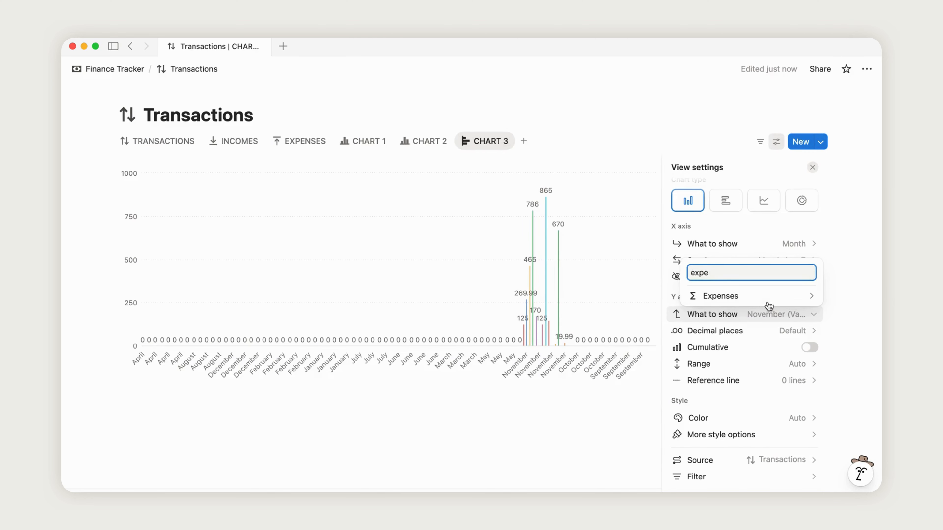
{"action": "mouse_move", "coordinate": [702, 297]}
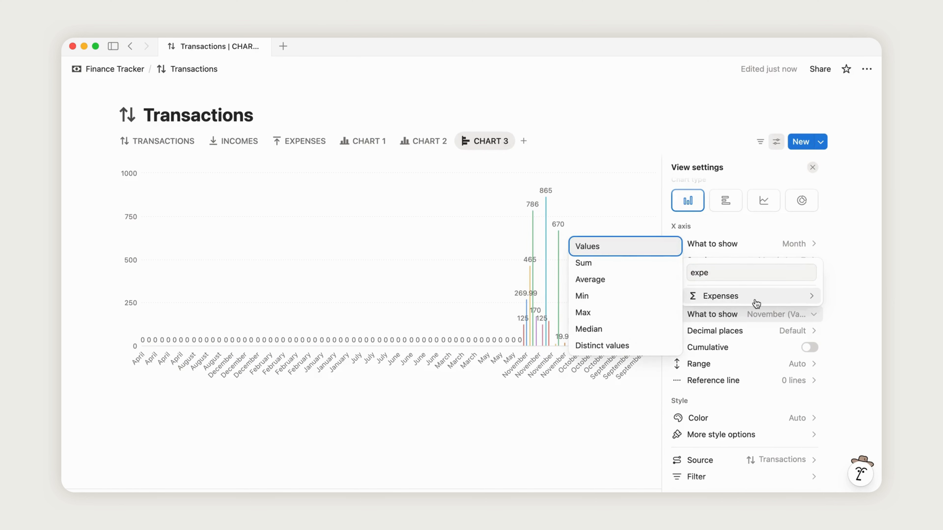
{"action": "left_click", "coordinate": [611, 267]}
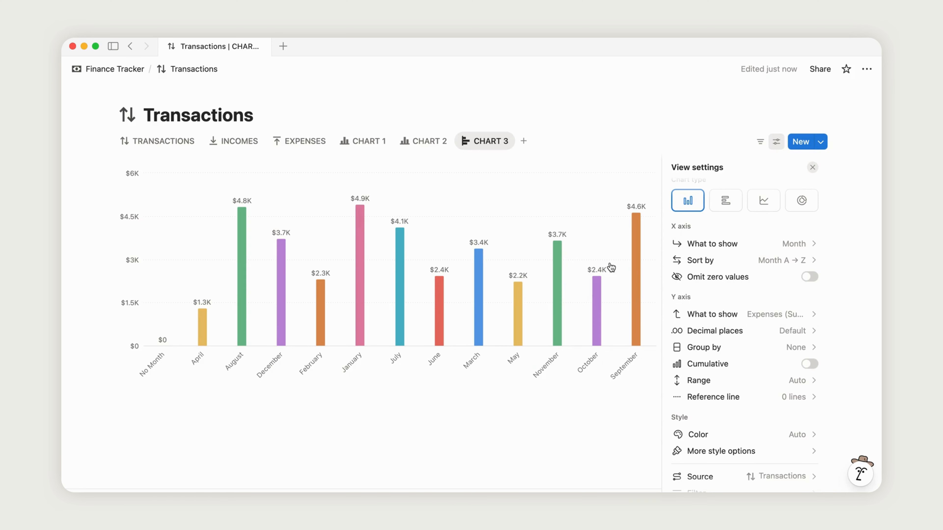
- Hide CHART 3's No Month group and sort the X axis manually, with the months in calendar order from January to December
{"action": "left_click", "coordinate": [730, 262]}
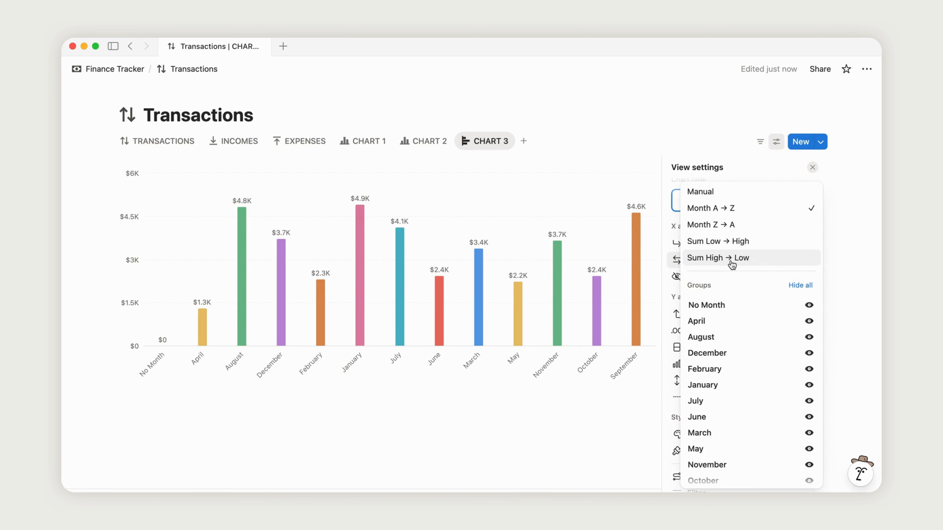
{"action": "left_click", "coordinate": [809, 305]}
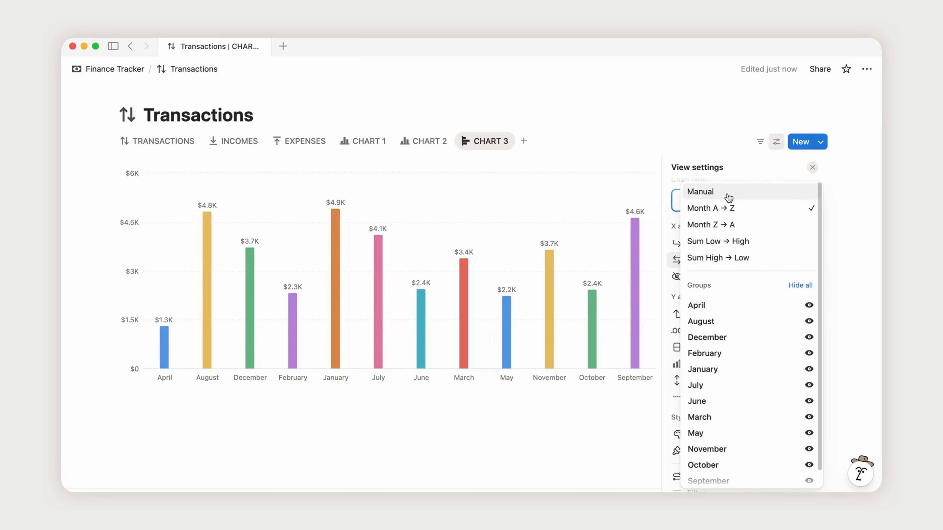
{"action": "left_click", "coordinate": [705, 192]}
{"action": "scroll", "coordinate": [698, 362], "scroll_direction": "down", "scroll_amount": 1}
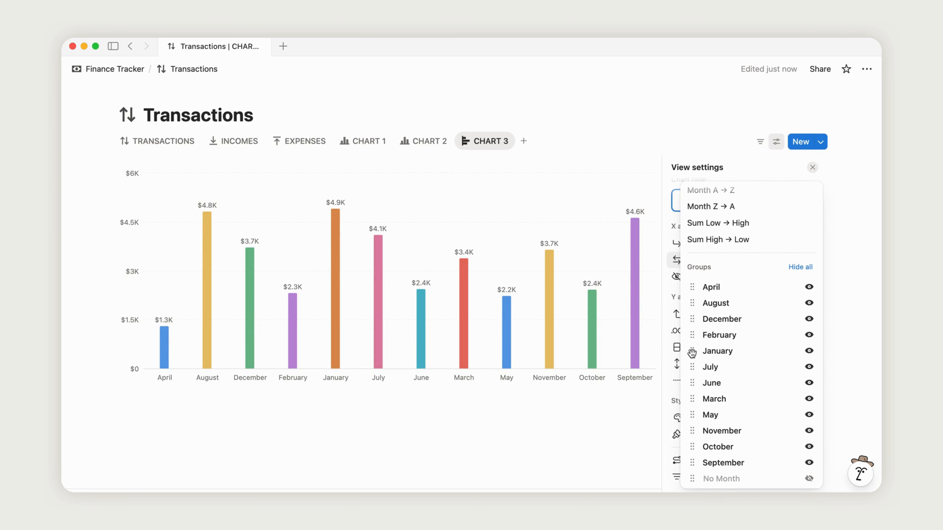
{"action": "left_click_drag", "start_coordinate": [692, 351], "coordinate": [692, 286]}
{"action": "left_click_drag", "start_coordinate": [692, 463], "coordinate": [691, 447]}
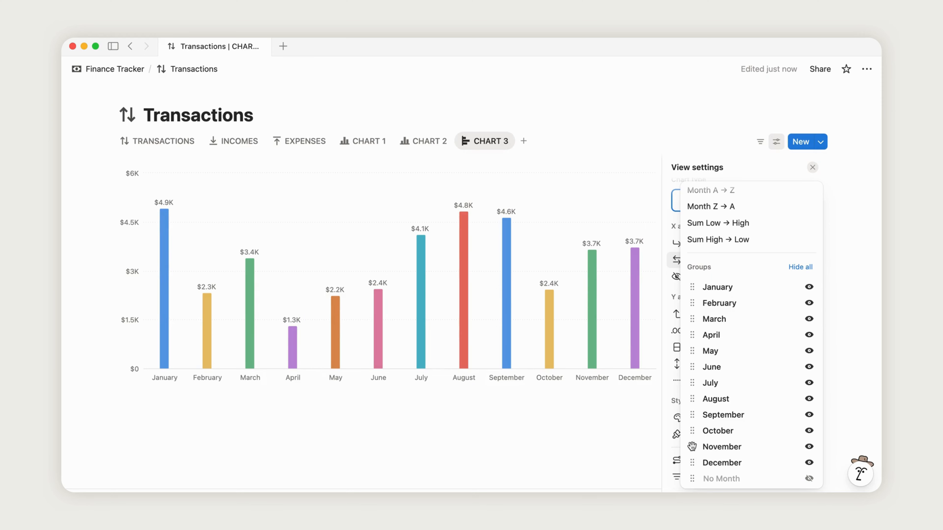
{"action": "left_click", "coordinate": [799, 166]}
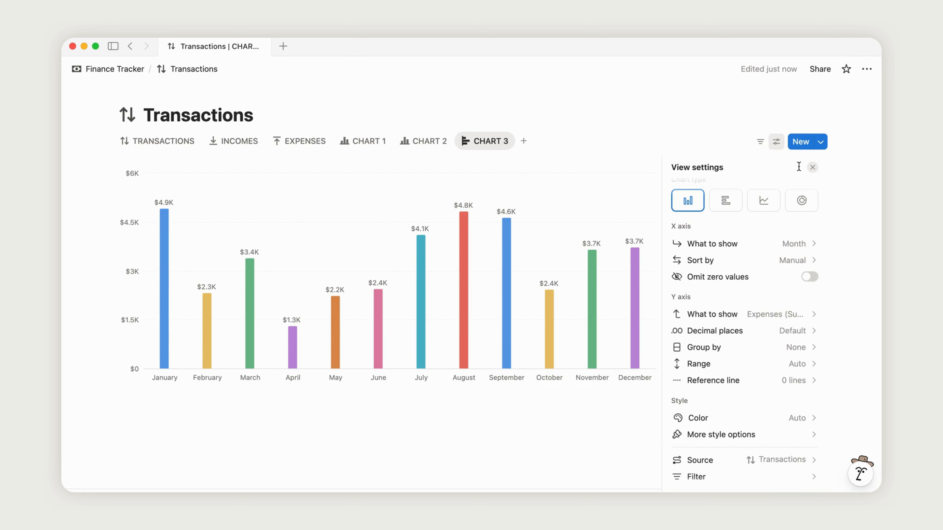
- Change CHART 3 to a horizontal bar chart
{"action": "left_click", "coordinate": [727, 201]}
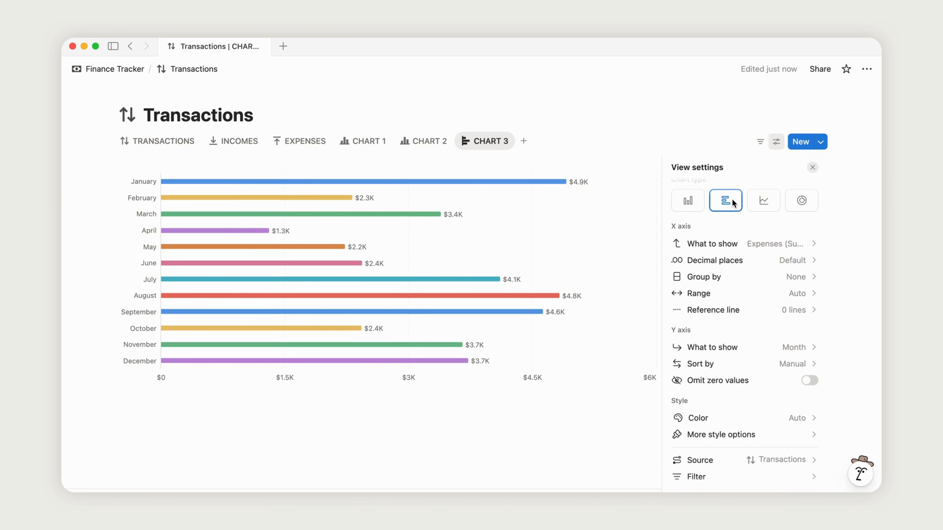
{"action": "scroll", "coordinate": [788, 314], "scroll_direction": "down", "scroll_amount": 2}
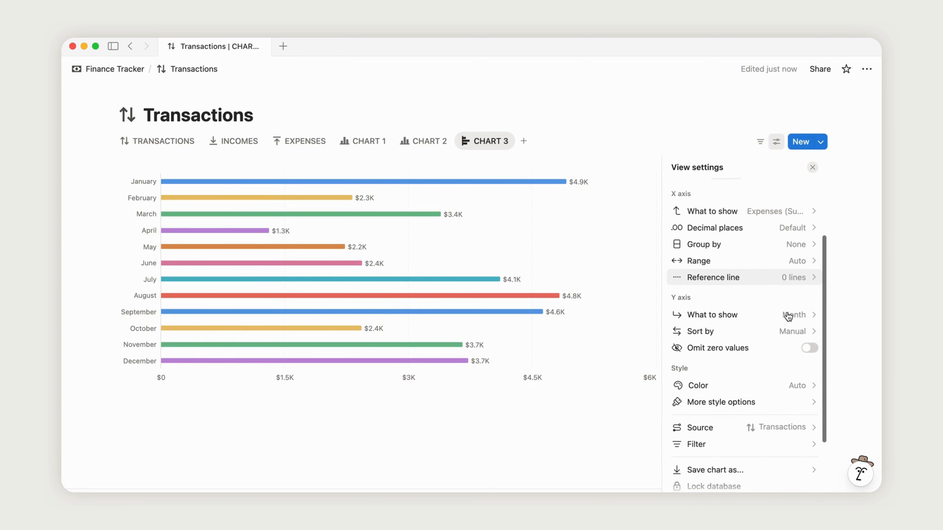
- Group CHART 3's expenses by Category and hide the No Category group
{"action": "left_click", "coordinate": [753, 247]}
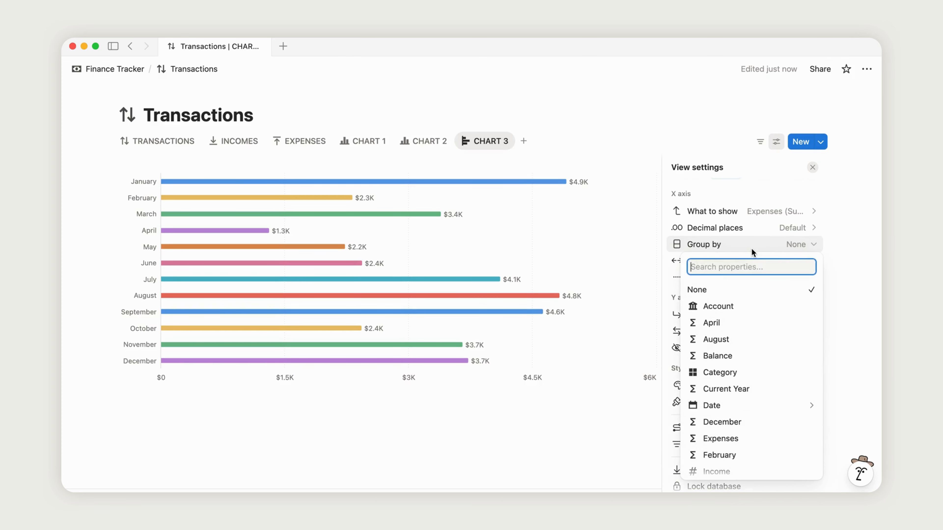
{"action": "left_click", "coordinate": [749, 377]}
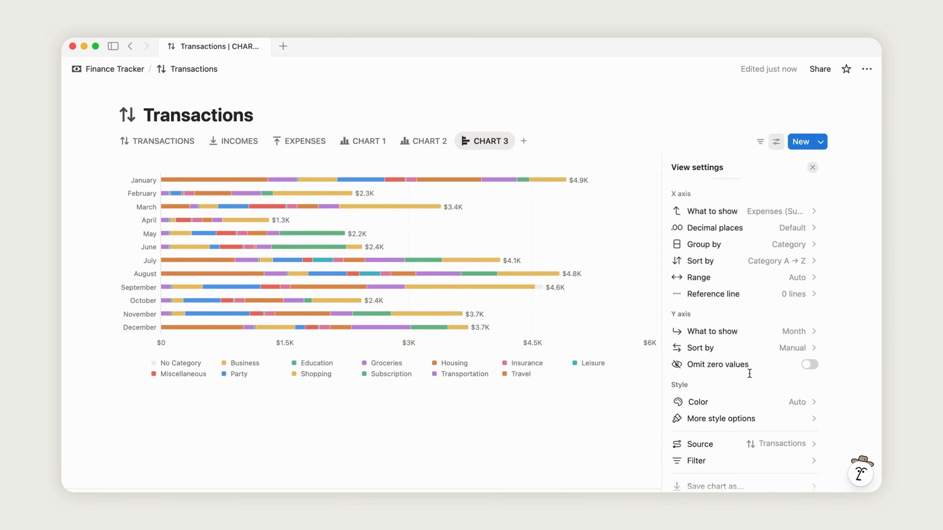
{"action": "left_click", "coordinate": [747, 267]}
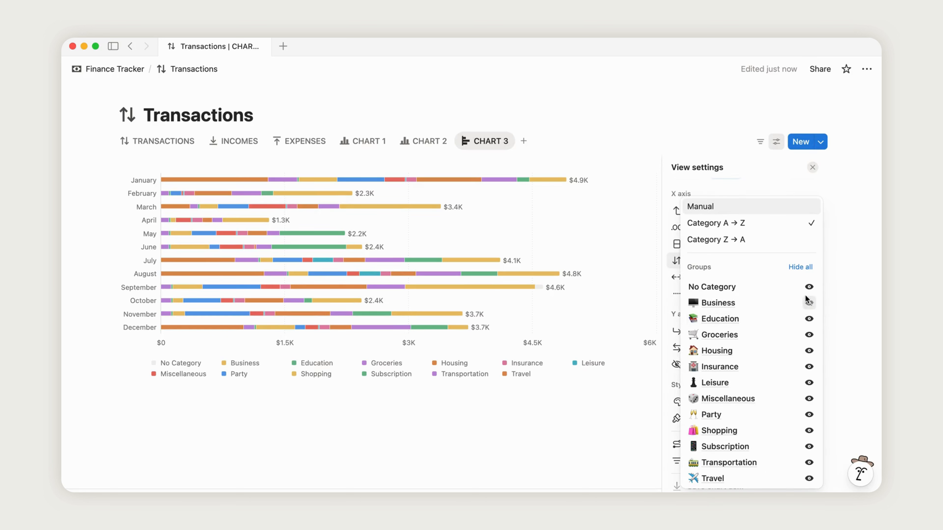
{"action": "left_click", "coordinate": [809, 288]}
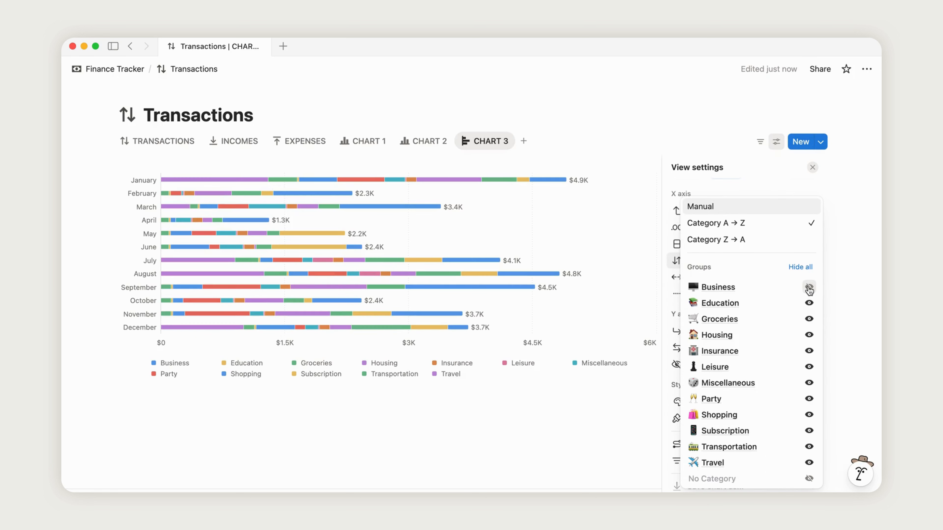
{"action": "left_click", "coordinate": [752, 181]}
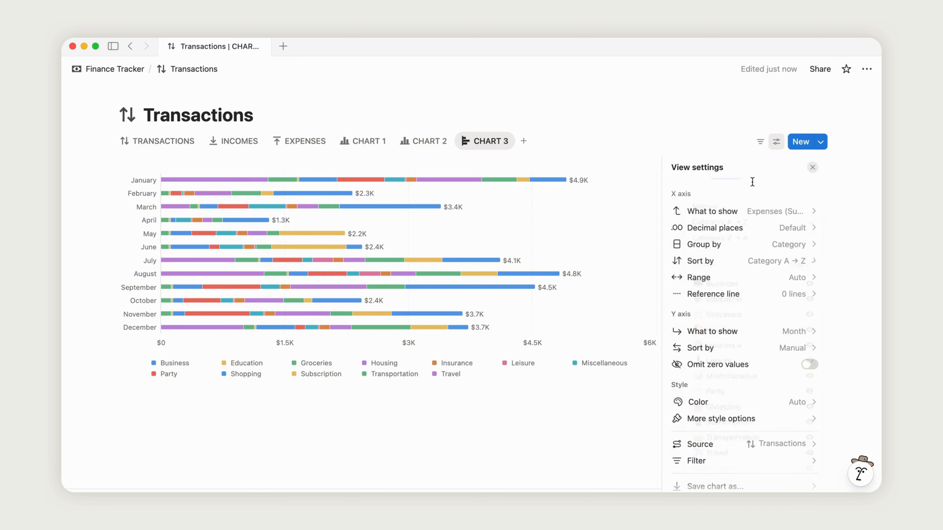
{"action": "left_click", "coordinate": [812, 167]}
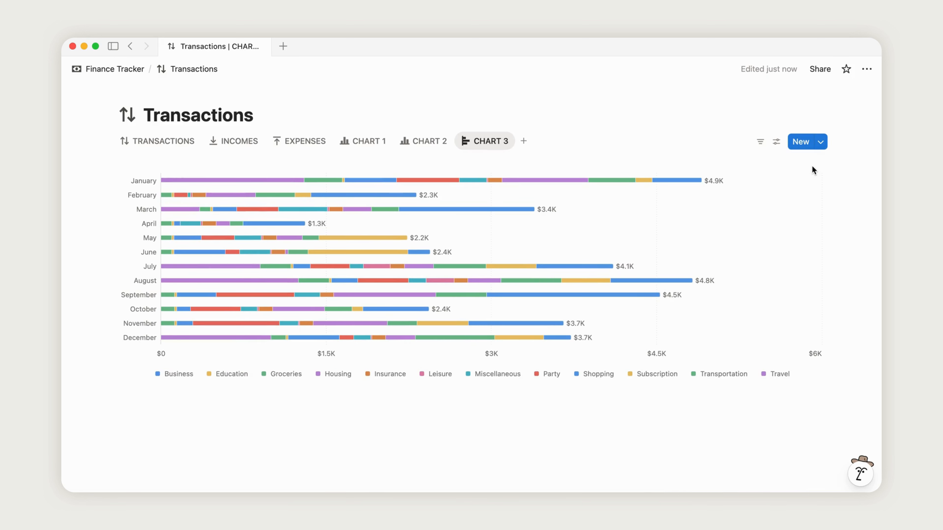
{"action": "mouse_move", "coordinate": [709, 185]}
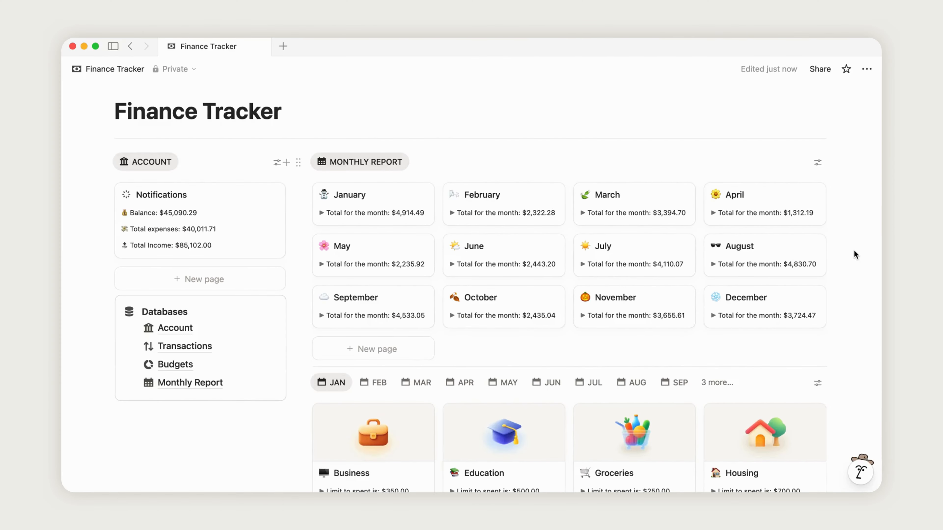
- Open the Booking.com transaction in the Transactions database and show all of its hidden properties
{"action": "left_click", "coordinate": [193, 351]}
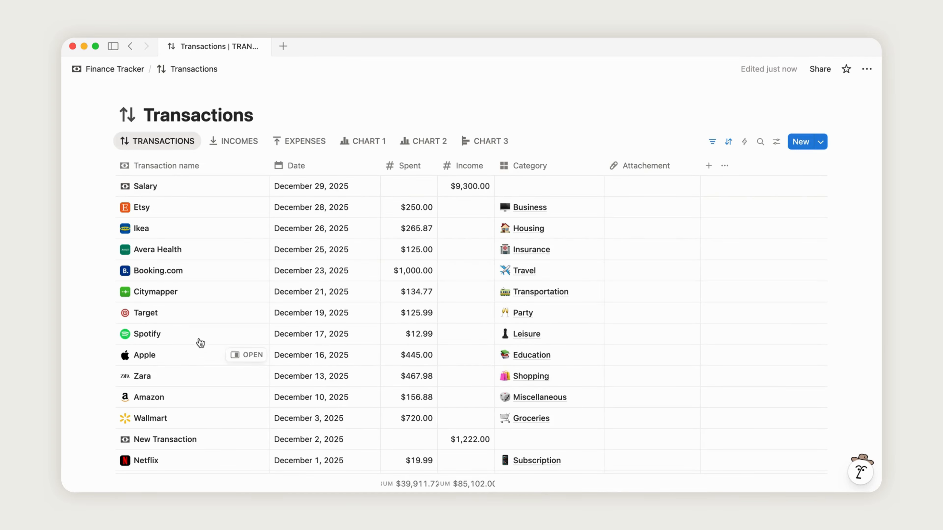
{"action": "left_click", "coordinate": [233, 273]}
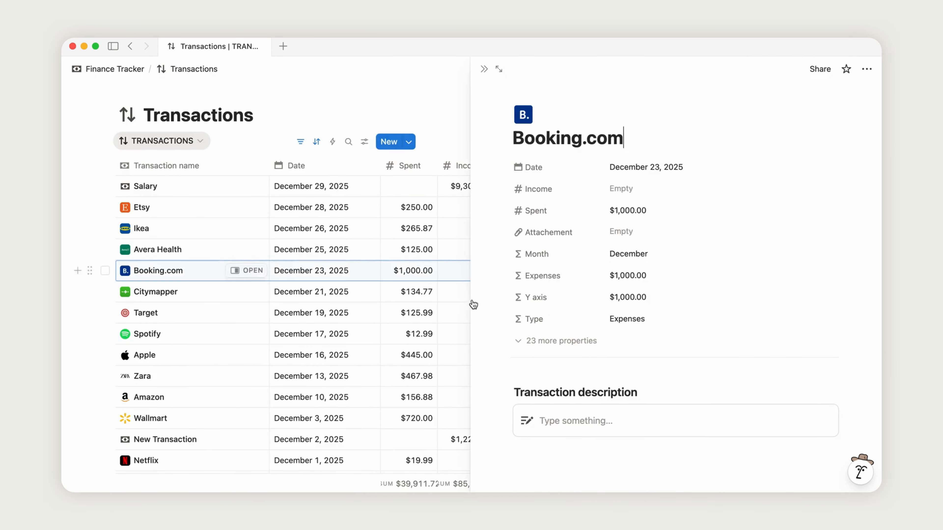
{"action": "left_click", "coordinate": [552, 341]}
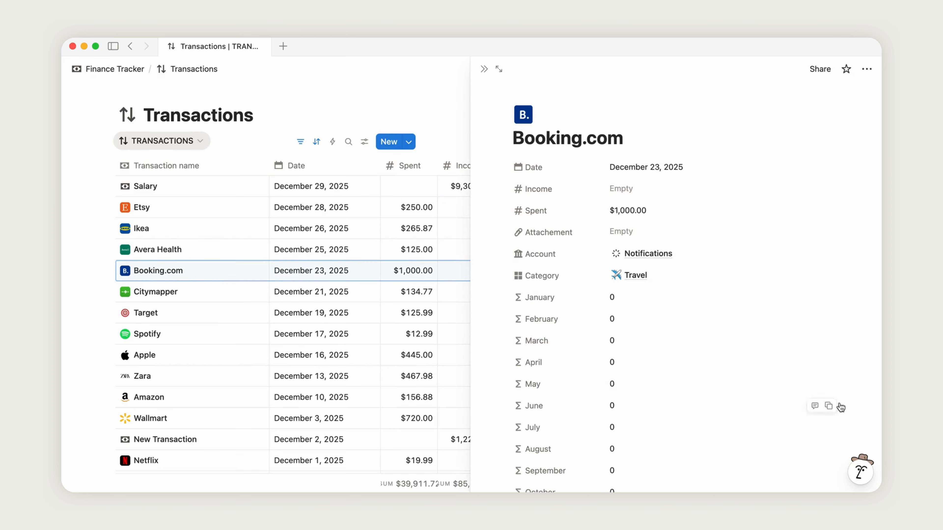
{"action": "scroll", "coordinate": [832, 406], "scroll_direction": "down", "scroll_amount": 15}
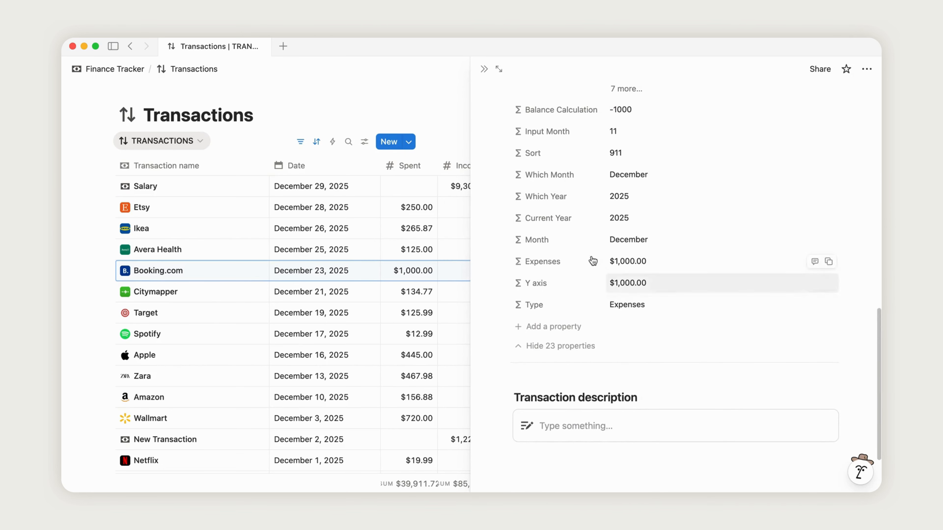
- Duplicate the Expenses formula property and rename the copy Incomes
{"action": "left_click", "coordinate": [647, 263]}
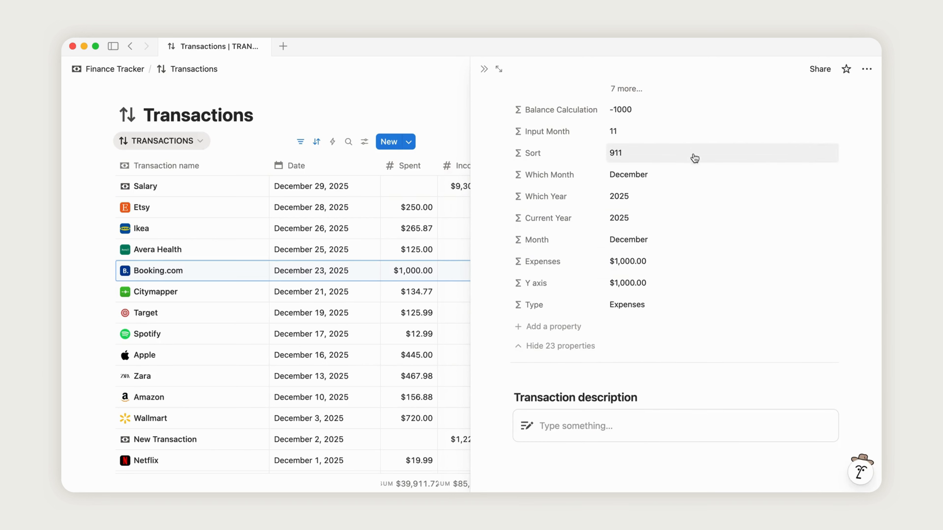
{"action": "left_click", "coordinate": [569, 262]}
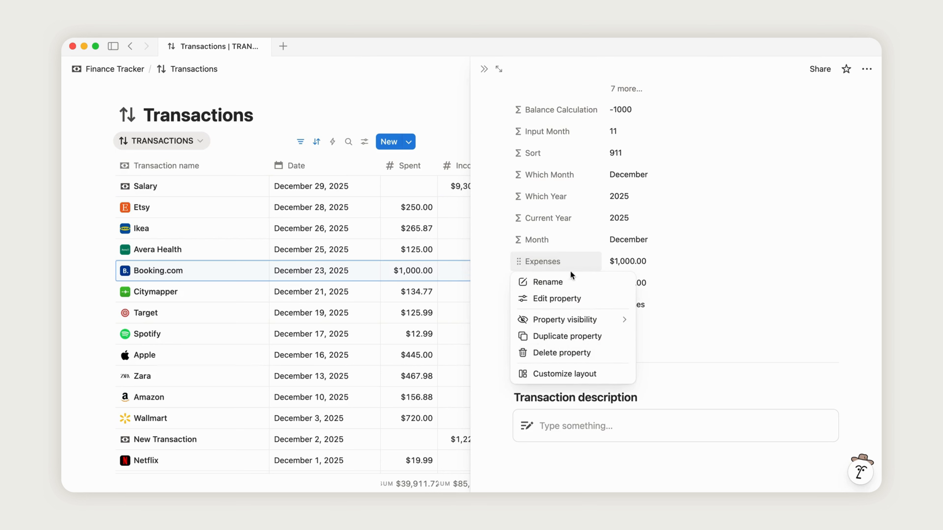
{"action": "left_click", "coordinate": [565, 336]}
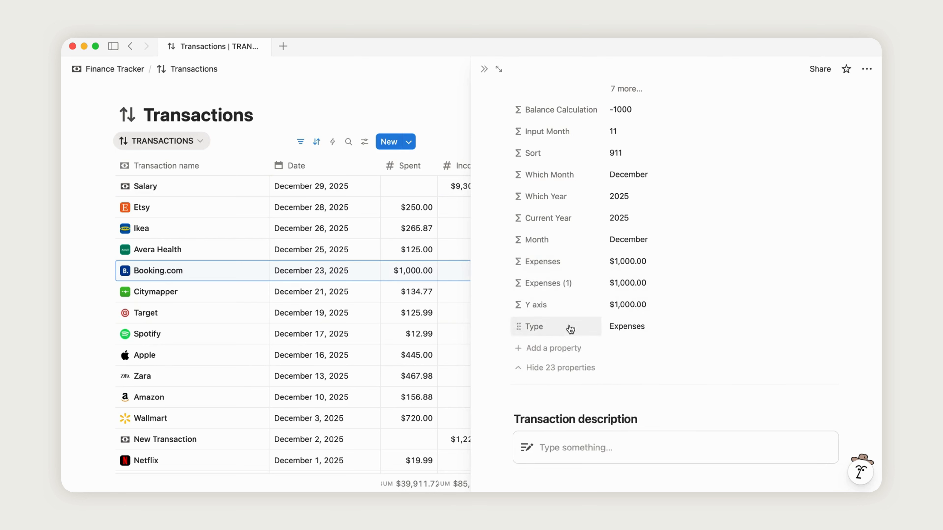
{"action": "left_click", "coordinate": [567, 282]}
{"action": "left_click", "coordinate": [564, 304]}
{"action": "type", "text": "Incomes"}
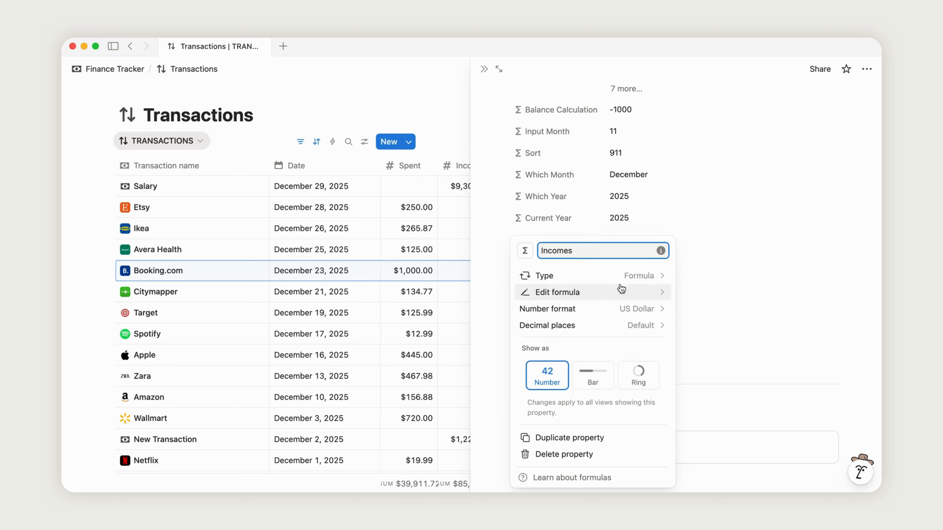
{"action": "left_click", "coordinate": [709, 251]}
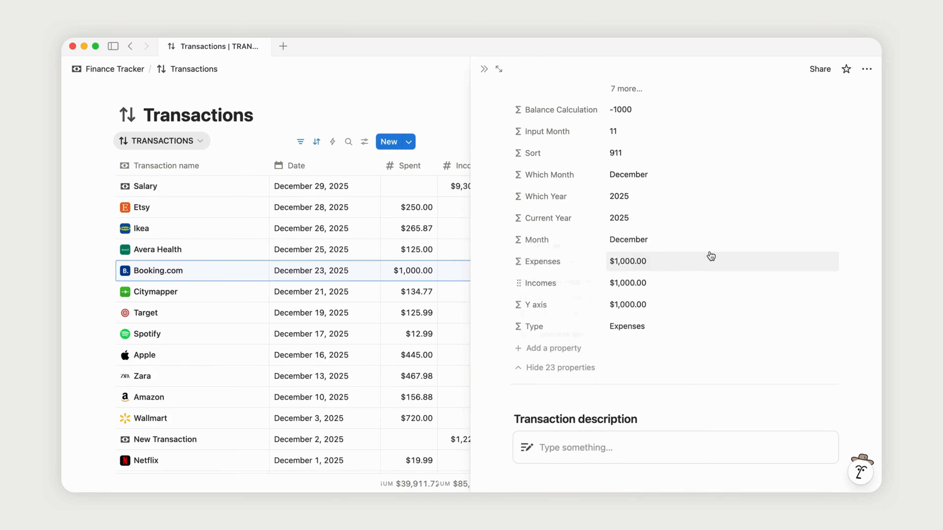
- Change the Incomes formula to if(Income > 0, Income, 0) by replacing both Spent references with the Income property
{"action": "left_click", "coordinate": [635, 283]}
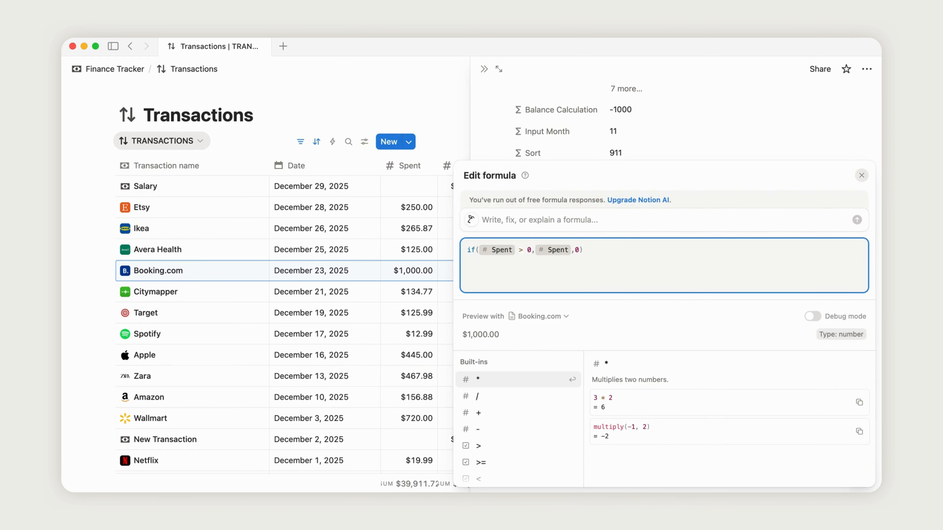
{"action": "key", "text": "BackSpace"}
{"action": "type", "text": "in"}
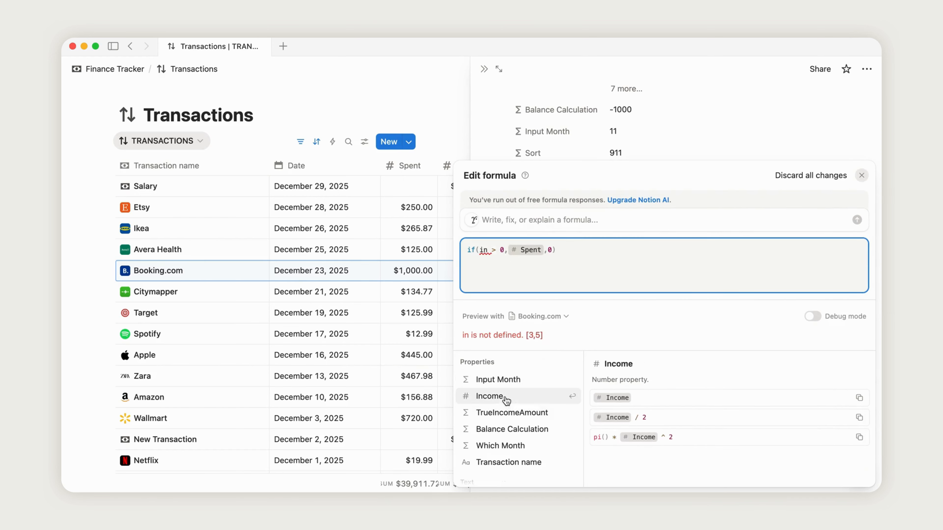
{"action": "left_click", "coordinate": [506, 400]}
{"action": "key", "text": "BackSpace"}
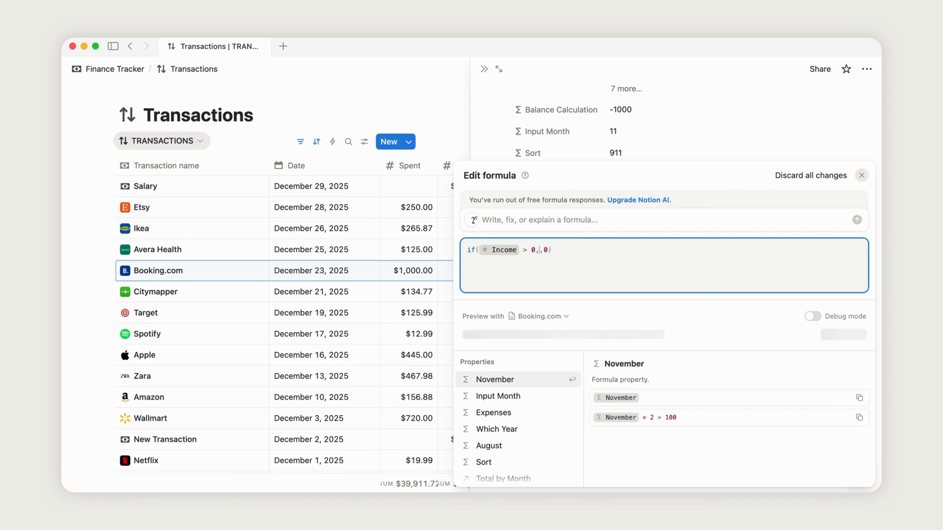
{"action": "type", "text": "in"}
{"action": "left_click", "coordinate": [526, 396]}
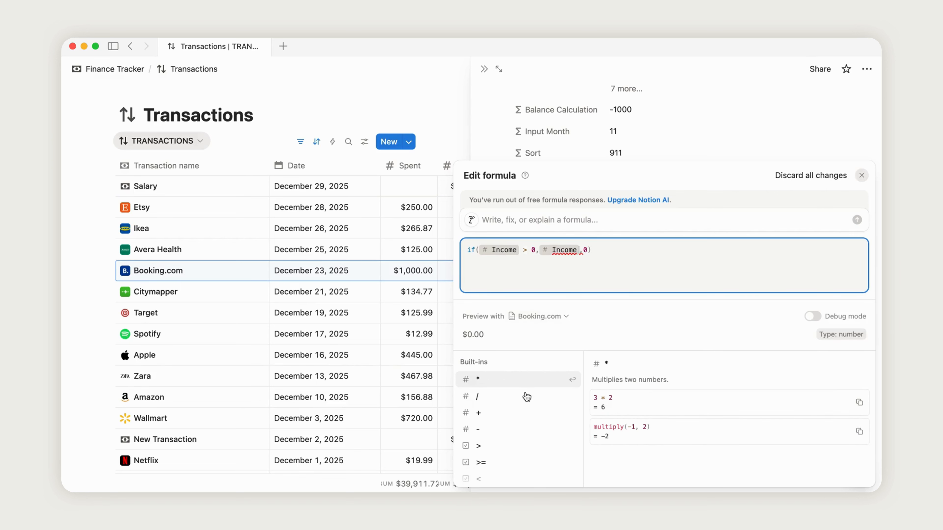
{"action": "left_click", "coordinate": [708, 137]}
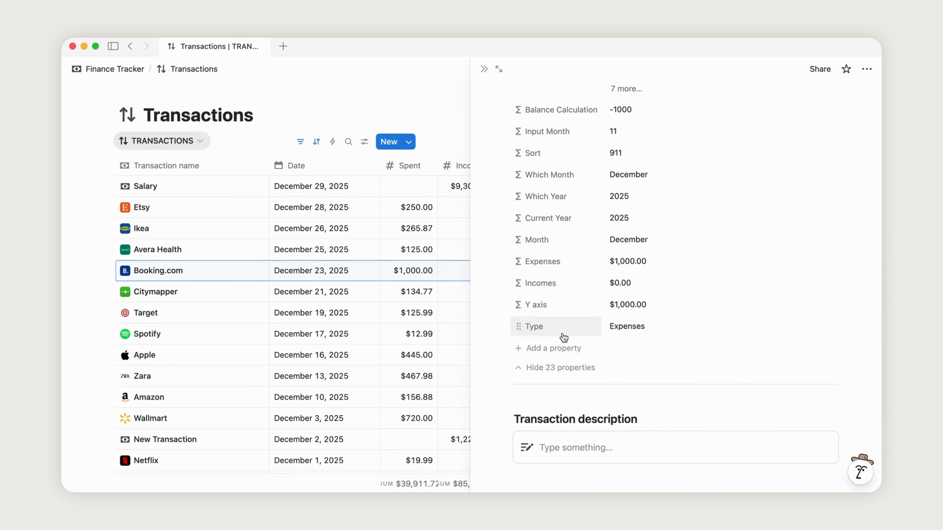
- Duplicate the Incomes property and rename the copy Balance
{"action": "left_click", "coordinate": [522, 284]}
{"action": "left_click", "coordinate": [559, 358]}
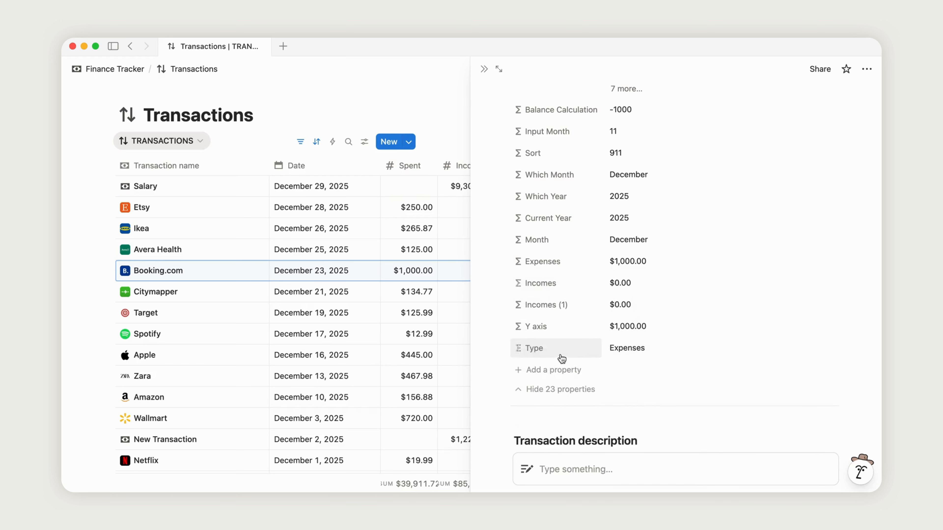
{"action": "left_click", "coordinate": [561, 312]}
{"action": "left_click", "coordinate": [562, 327]}
{"action": "key", "text": "super+a"}
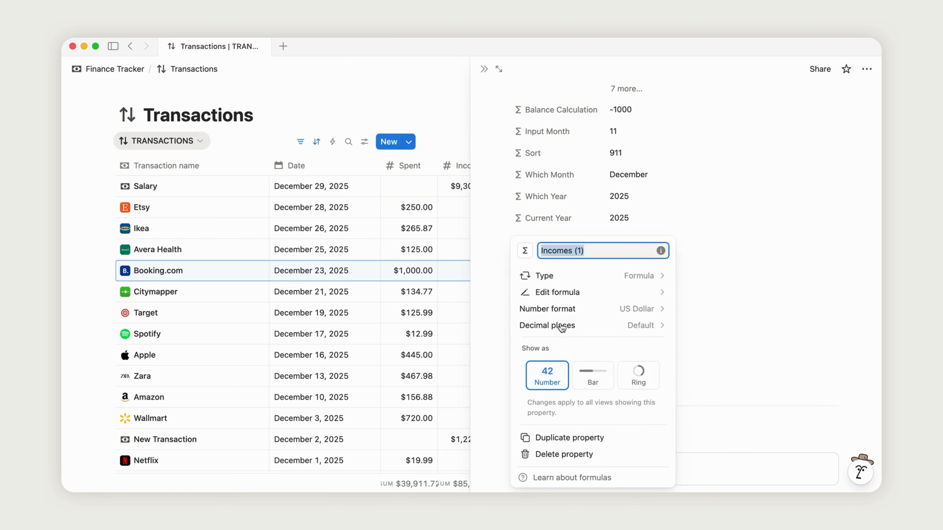
{"action": "type", "text": "Balance"}
{"action": "key", "text": "Return"}
- Replace the Balance property's formula with Incomes - Expenses and close the Booking.com transaction
{"action": "left_click", "coordinate": [651, 307]}
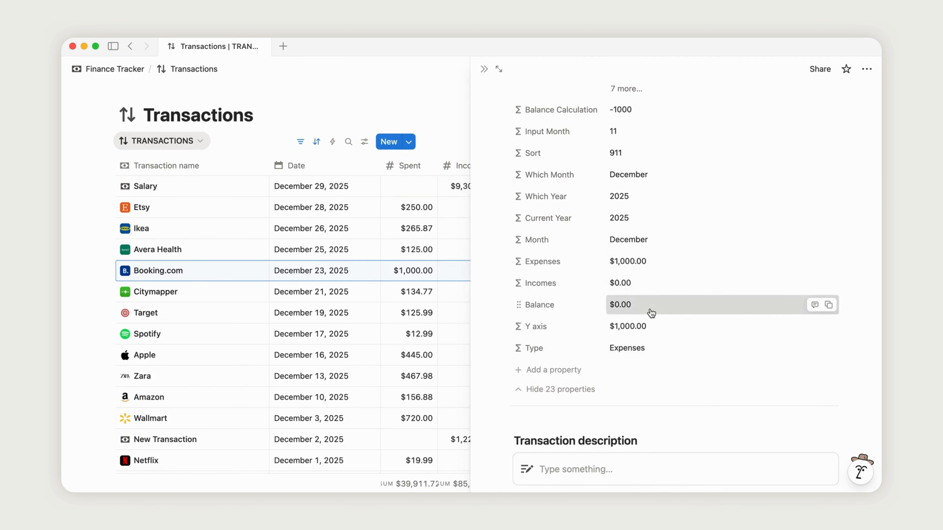
{"action": "left_click_drag", "start_coordinate": [607, 250], "coordinate": [464, 249]}
{"action": "type", "text": "In"}
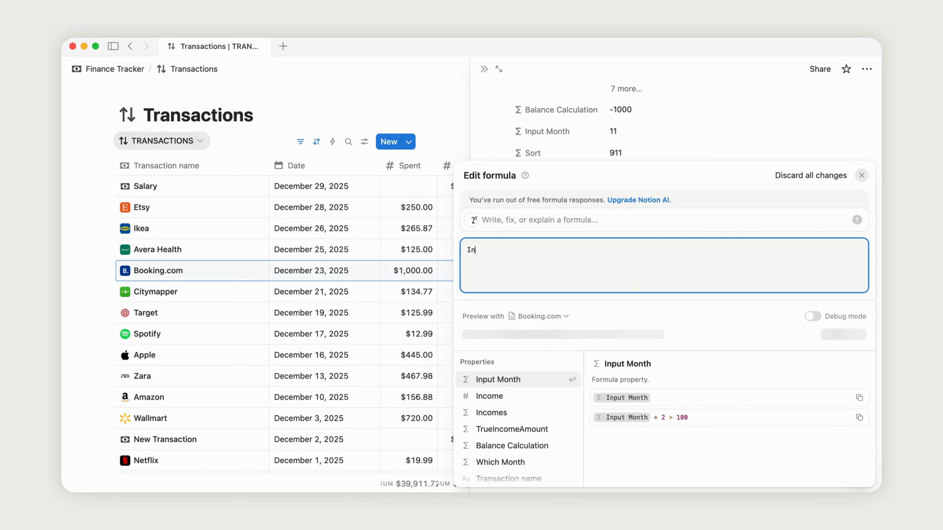
{"action": "left_click", "coordinate": [511, 414]}
{"action": "type", "text": "-"}
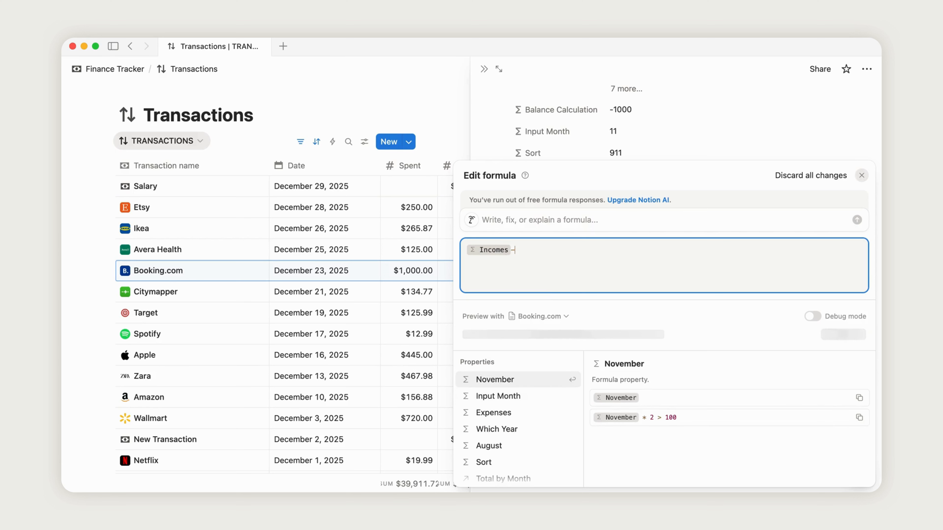
{"action": "type", "text": "ex"}
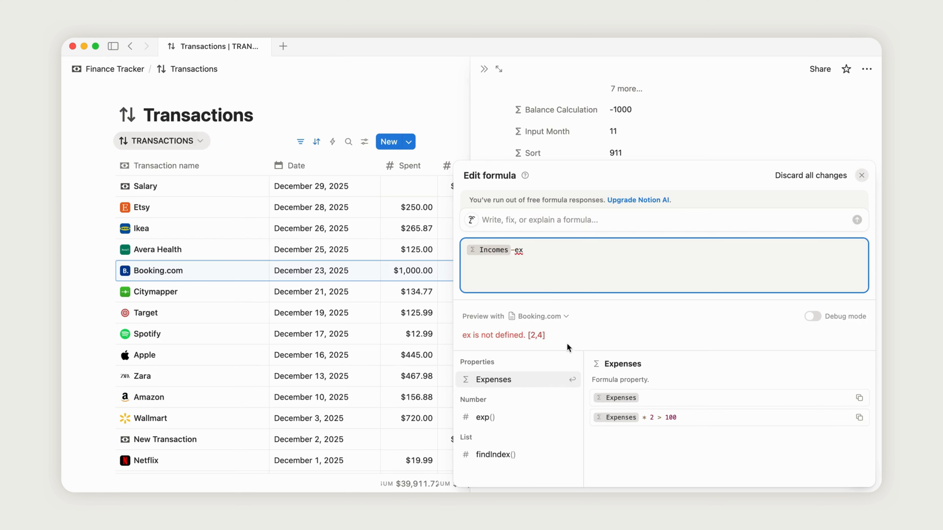
{"action": "left_click", "coordinate": [525, 382]}
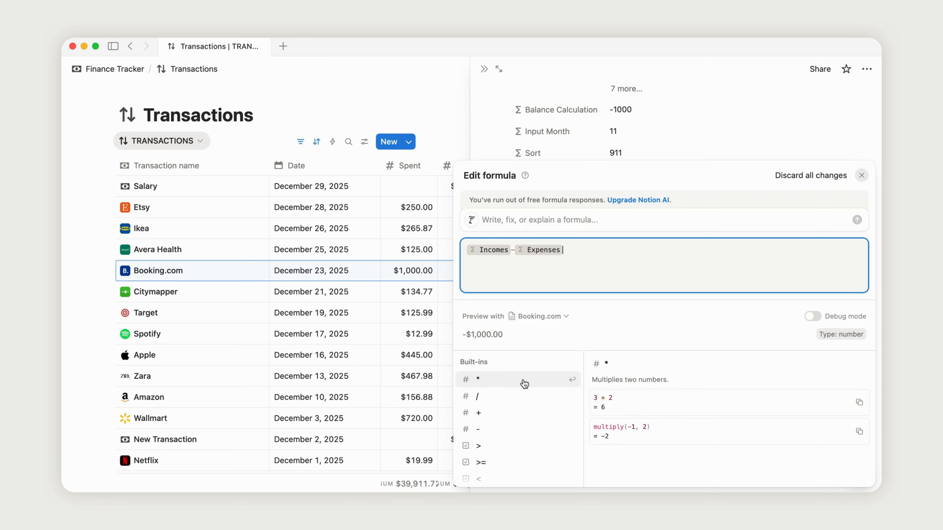
{"action": "left_click", "coordinate": [720, 140]}
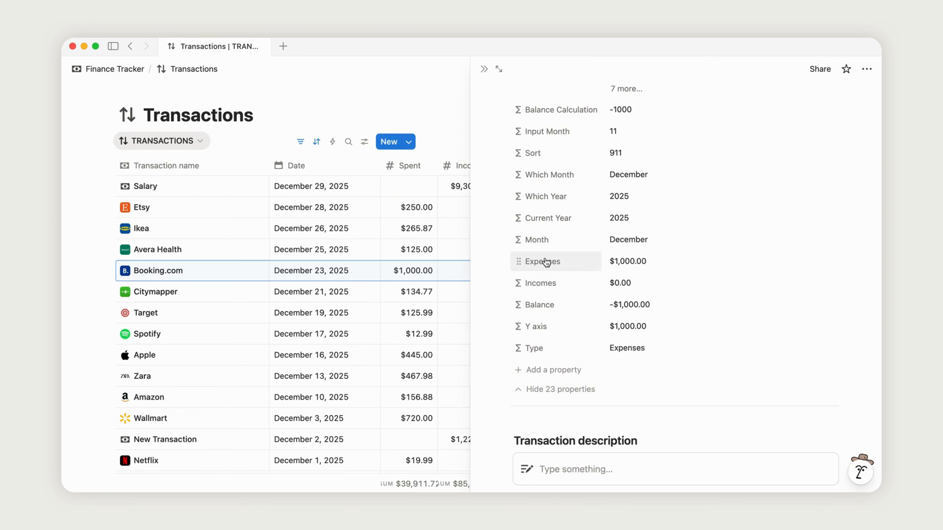
{"action": "left_click", "coordinate": [484, 70]}
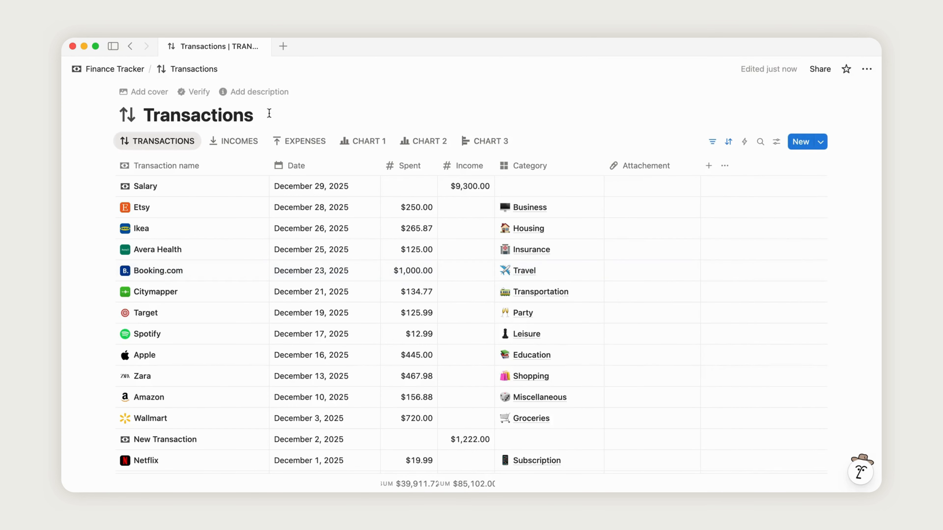
- Return to the Finance Tracker page and insert a 3-column layout below the divider under the page title
{"action": "left_click", "coordinate": [132, 74]}
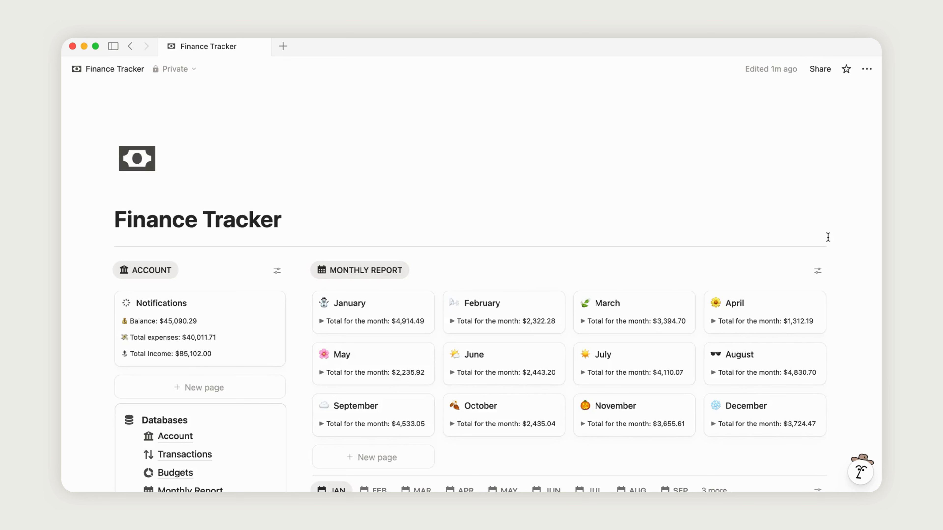
{"action": "left_click", "coordinate": [478, 246]}
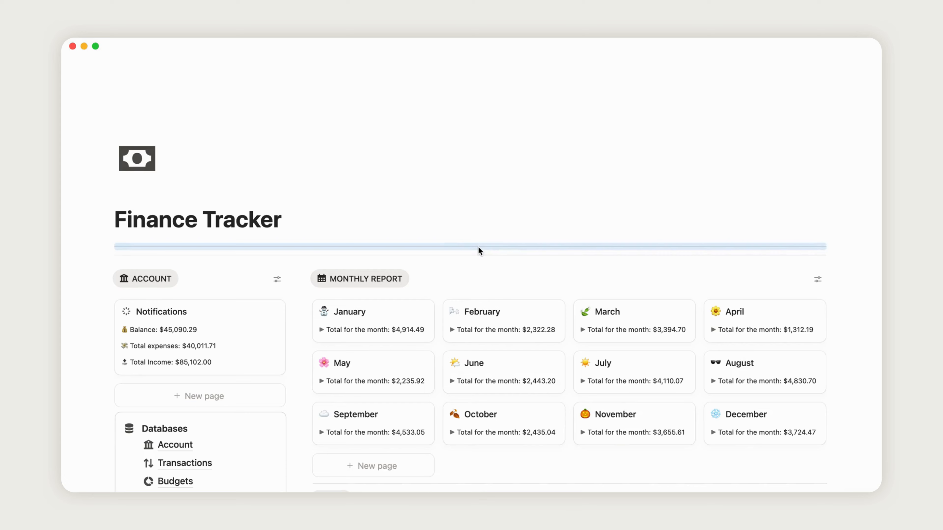
{"action": "key", "text": "Return"}
{"action": "type", "text": "/3"}
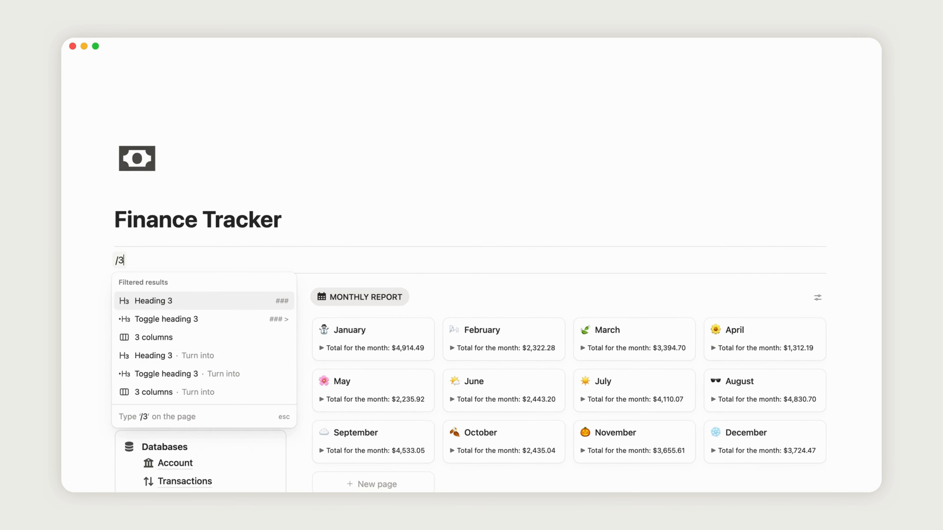
{"action": "left_click", "coordinate": [216, 337]}
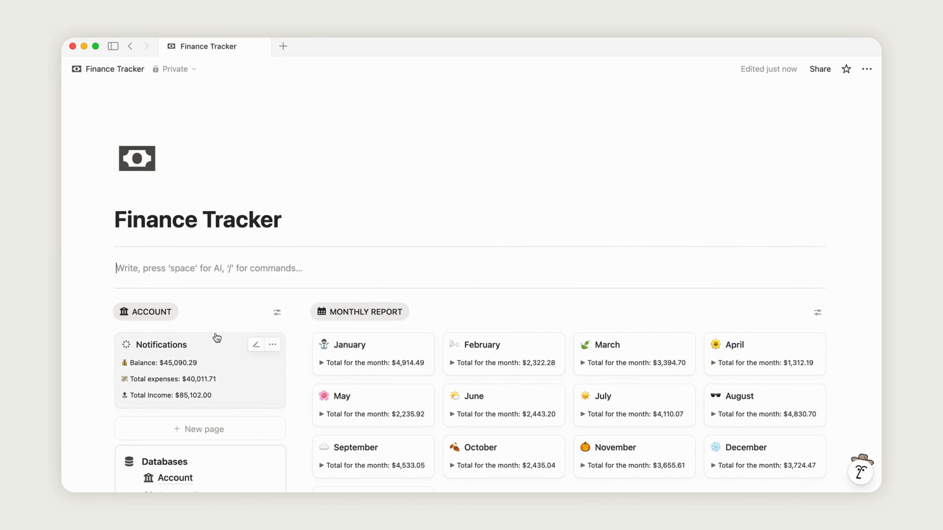
- Insert a callout in the first column, place duplicates in the second and third columns, and remove the leftover empty blocks
{"action": "type", "text": "/ca"}
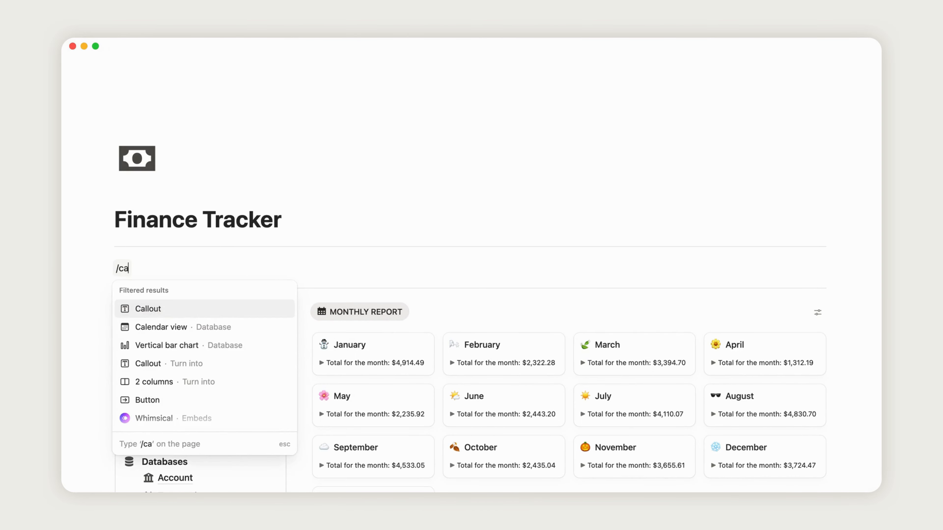
{"action": "key", "text": "Return"}
{"action": "left_click", "coordinate": [105, 269]}
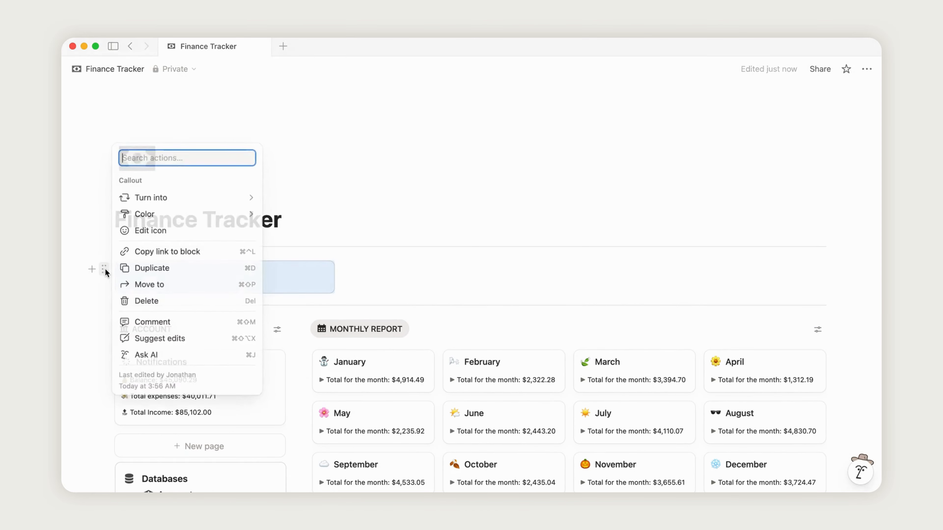
{"action": "key", "text": "super+d"}
{"action": "left_click_drag", "start_coordinate": [103, 309], "coordinate": [394, 265]}
{"action": "key", "text": "super+d"}
{"action": "left_click_drag", "start_coordinate": [358, 310], "coordinate": [669, 294]}
{"action": "left_click_drag", "start_coordinate": [839, 317], "coordinate": [265, 303]}
{"action": "key", "text": "BackSpace"}
- Insert a linked view of the Finance Tracker's Transactions data source in the middle callout, based on the existing TRANSACTIONS view
{"action": "left_click", "coordinate": [391, 276]}
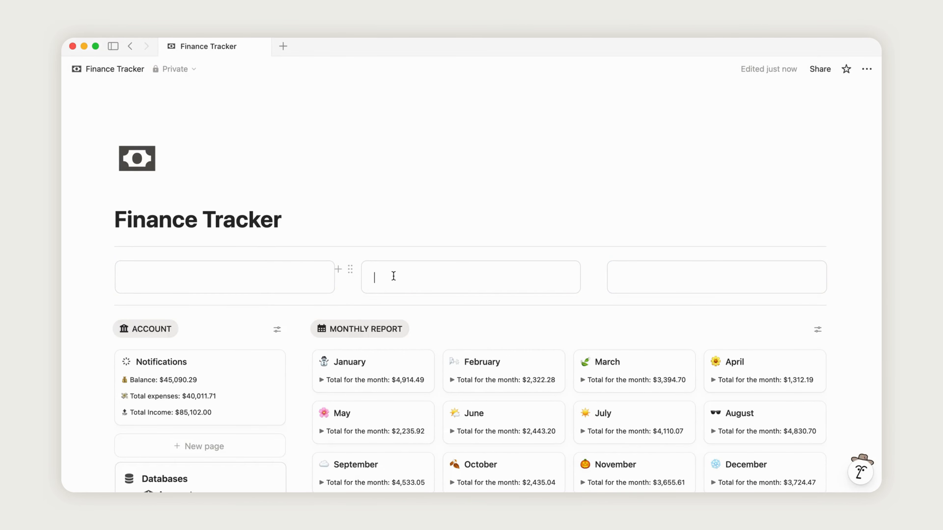
{"action": "type", "text": "/"}
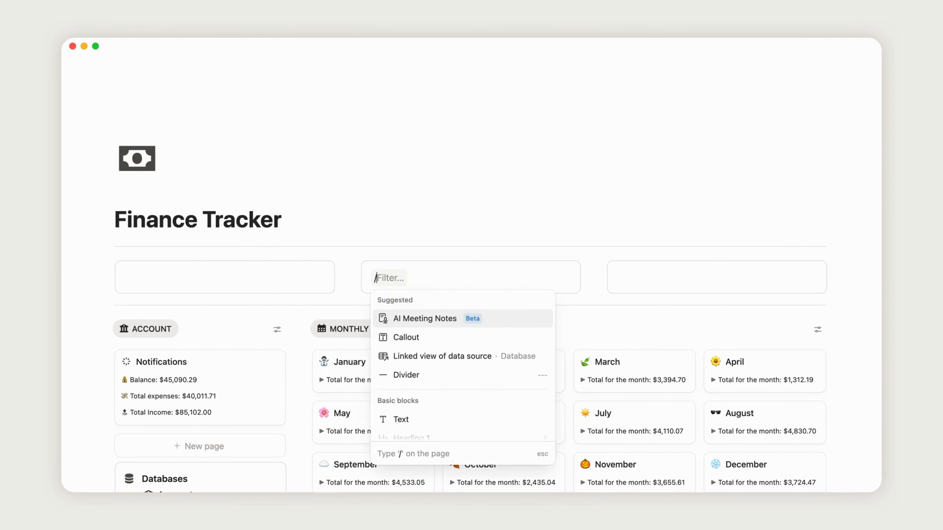
{"action": "type", "text": "link"}
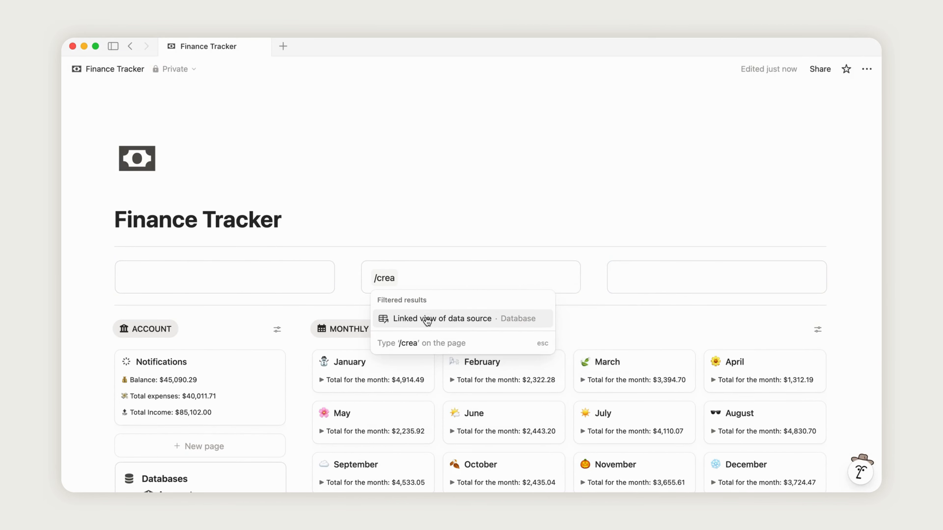
{"action": "left_click", "coordinate": [427, 320]}
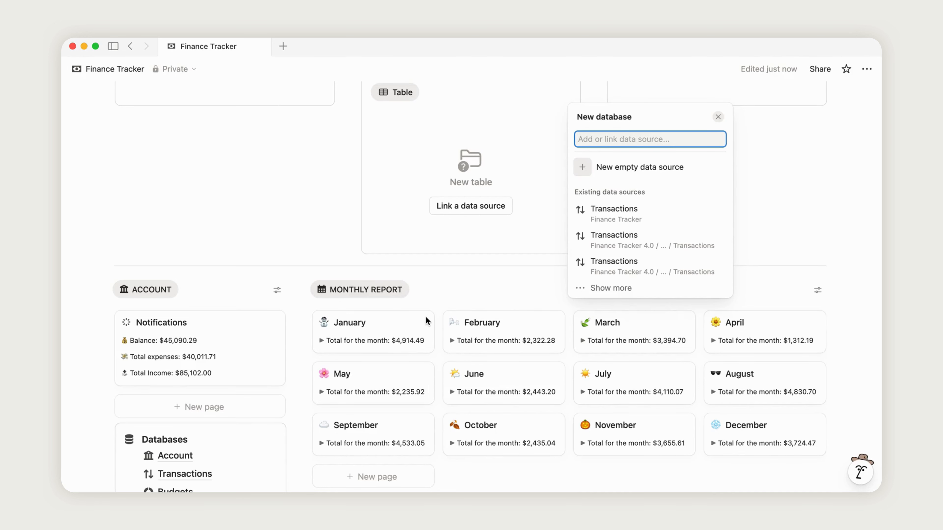
{"action": "left_click", "coordinate": [630, 217]}
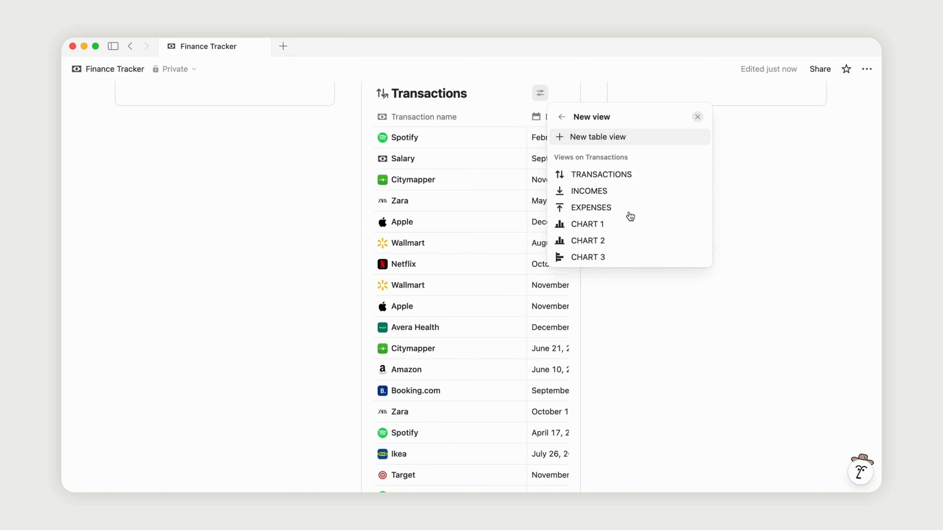
{"action": "left_click", "coordinate": [610, 179]}
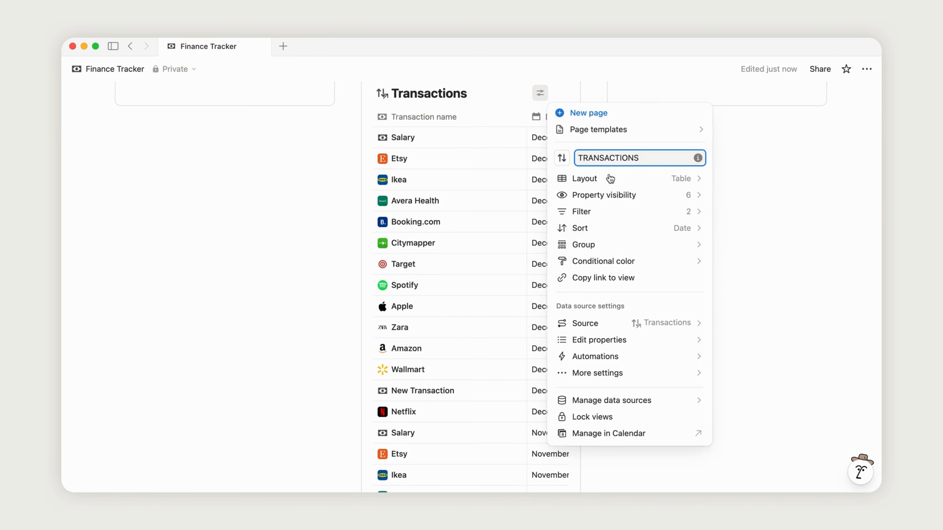
- Change the linked Transactions view's layout to Chart and open its chart settings
{"action": "left_click", "coordinate": [646, 182]}
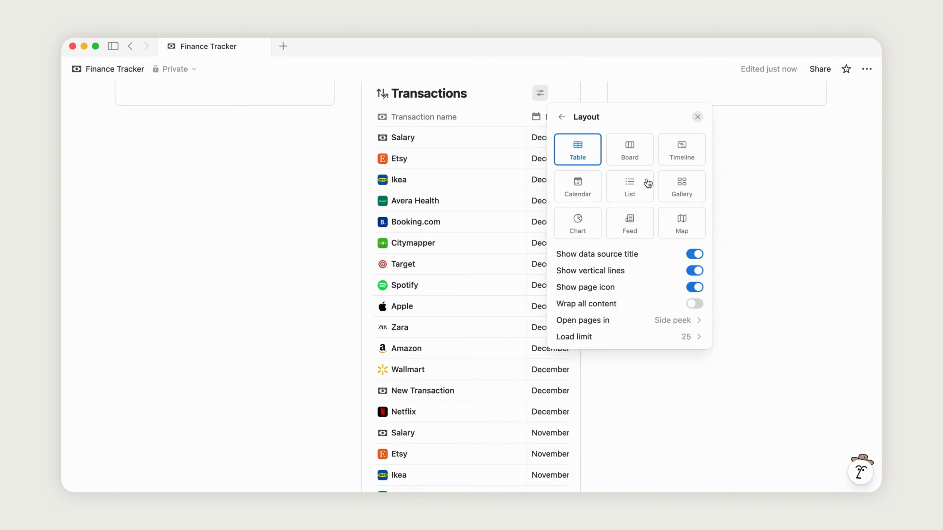
{"action": "left_click", "coordinate": [581, 223]}
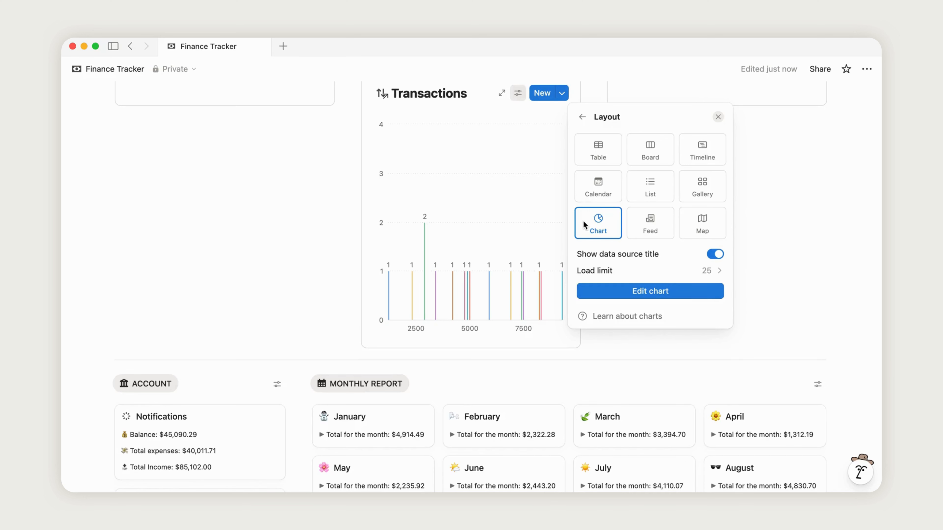
{"action": "left_click", "coordinate": [658, 293]}
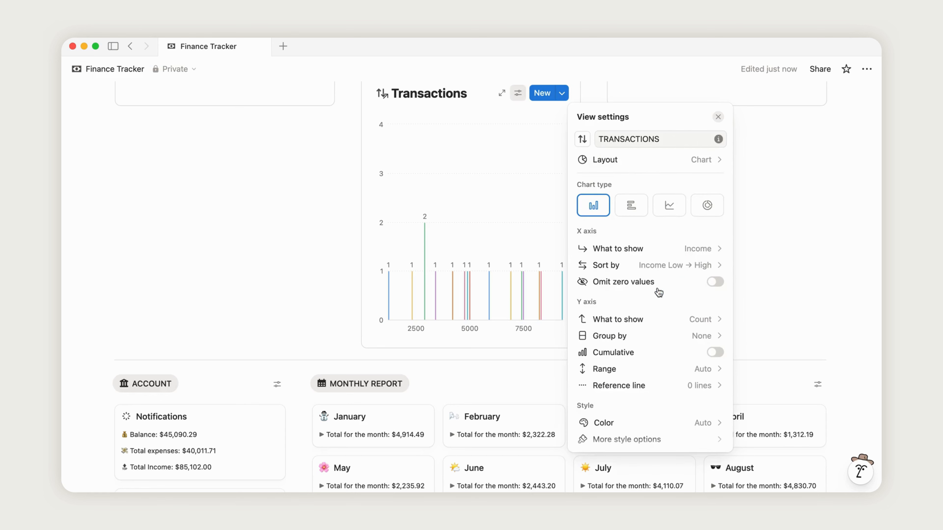
- Rename the chart view INCOMES and give it the underlined down-arrow icon
{"action": "double_click", "coordinate": [624, 138]}
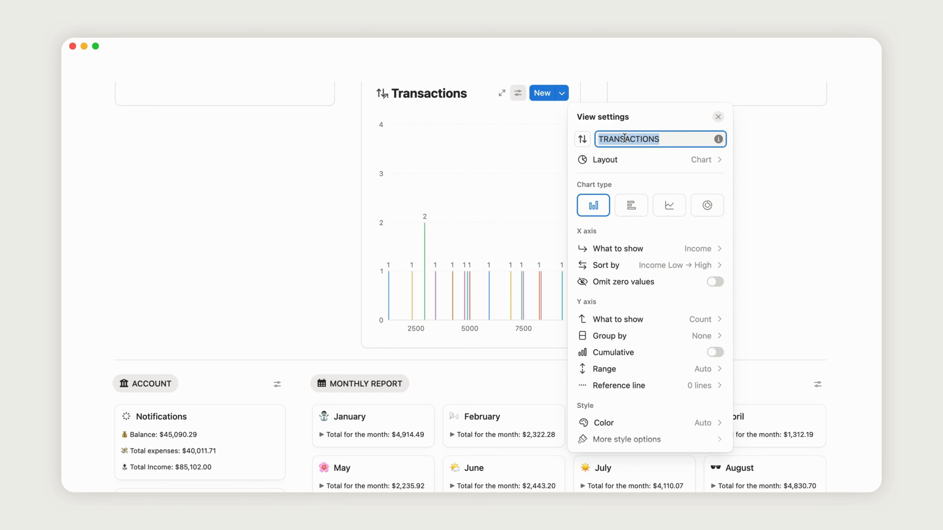
{"action": "key", "text": "BackSpace"}
{"action": "type", "text": "INCOMES"}
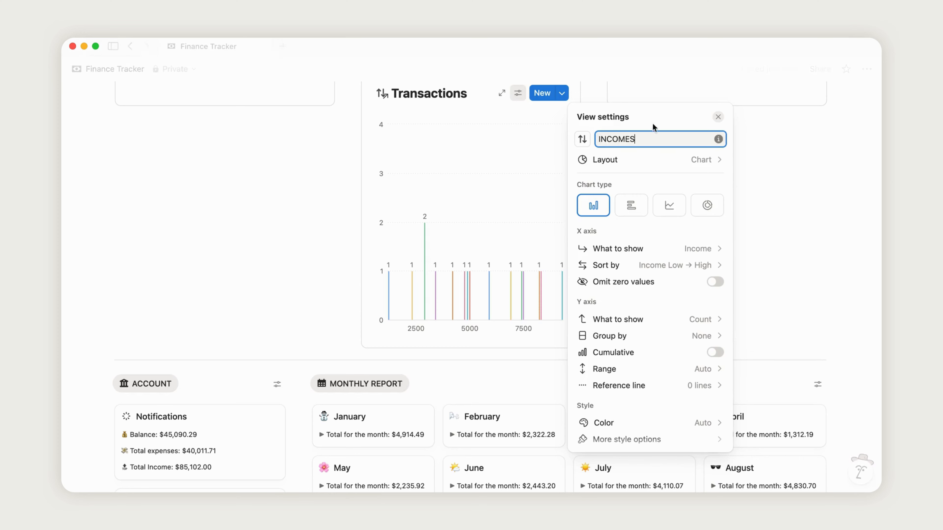
{"action": "left_click", "coordinate": [582, 139]}
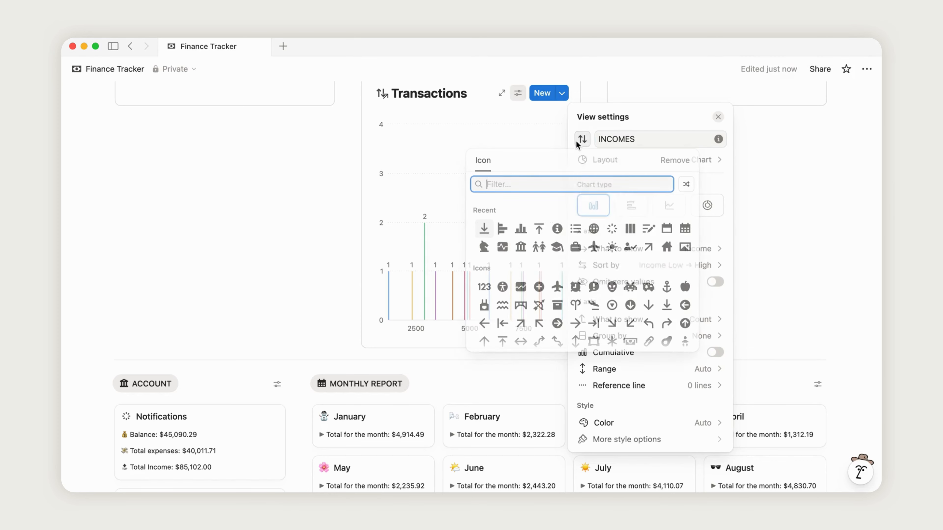
{"action": "left_click", "coordinate": [484, 228]}
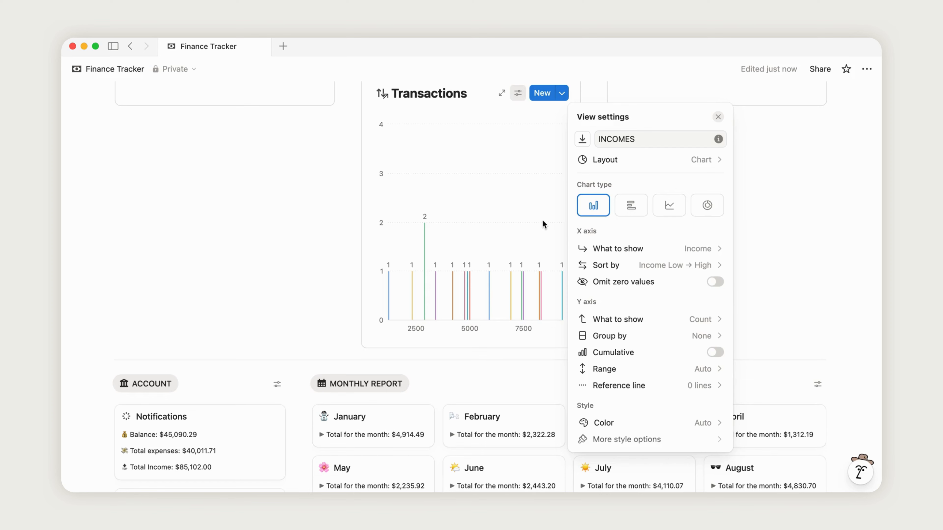
- Show Month on the INCOMES chart's X axis, sorted by Month A → Z
{"action": "left_click", "coordinate": [697, 249]}
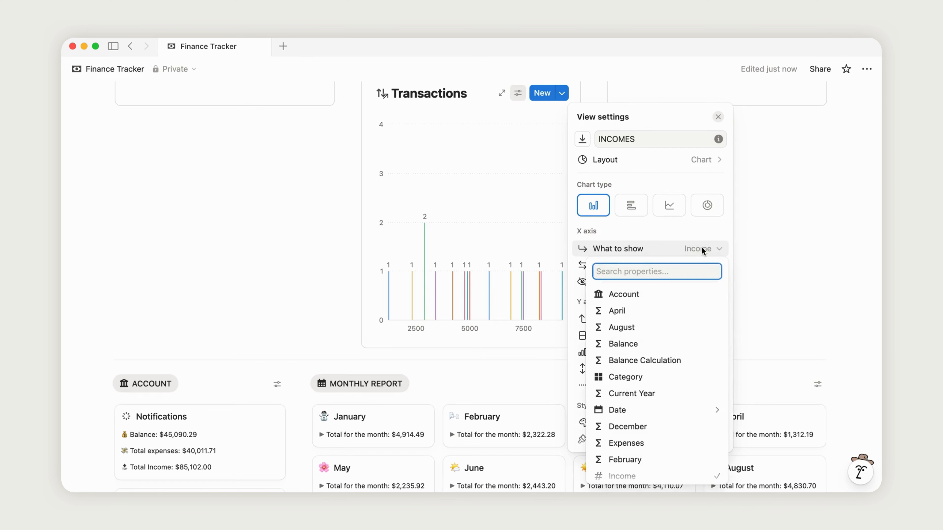
{"action": "type", "text": "month"}
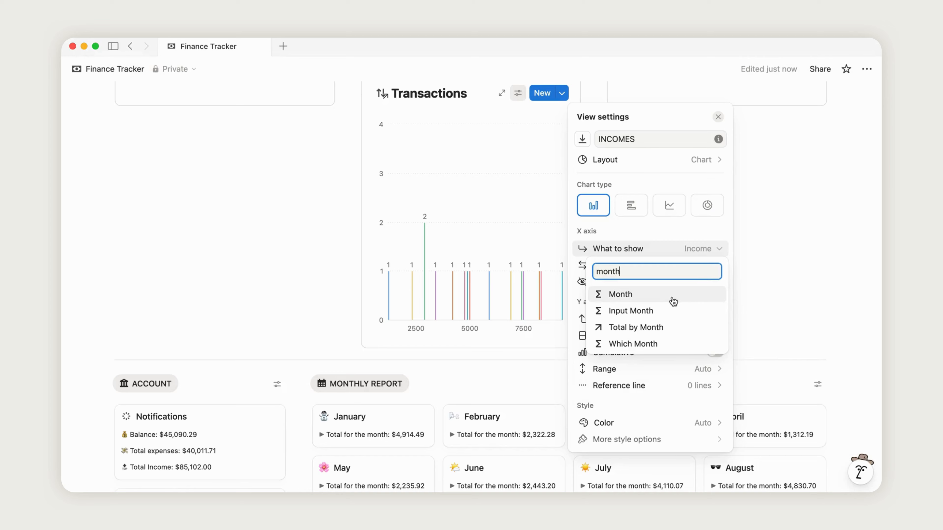
{"action": "left_click", "coordinate": [660, 295]}
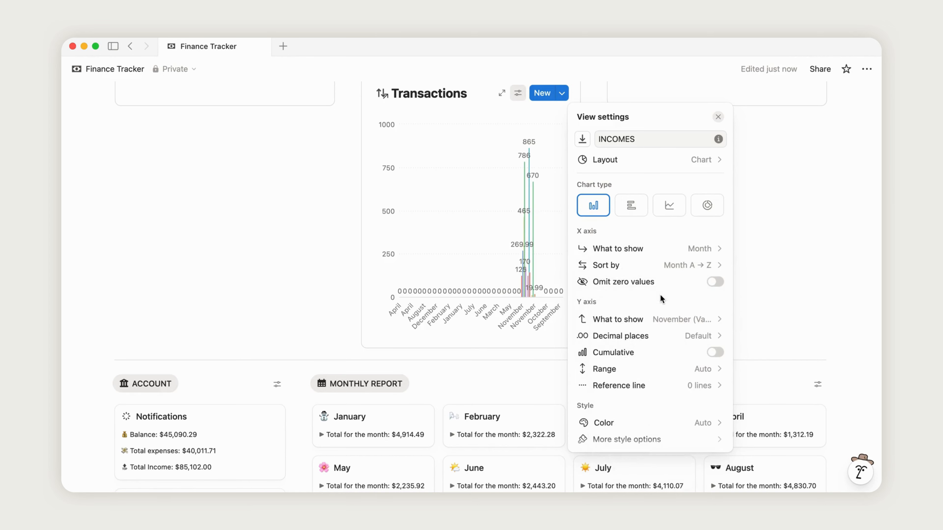
{"action": "left_click", "coordinate": [704, 265]}
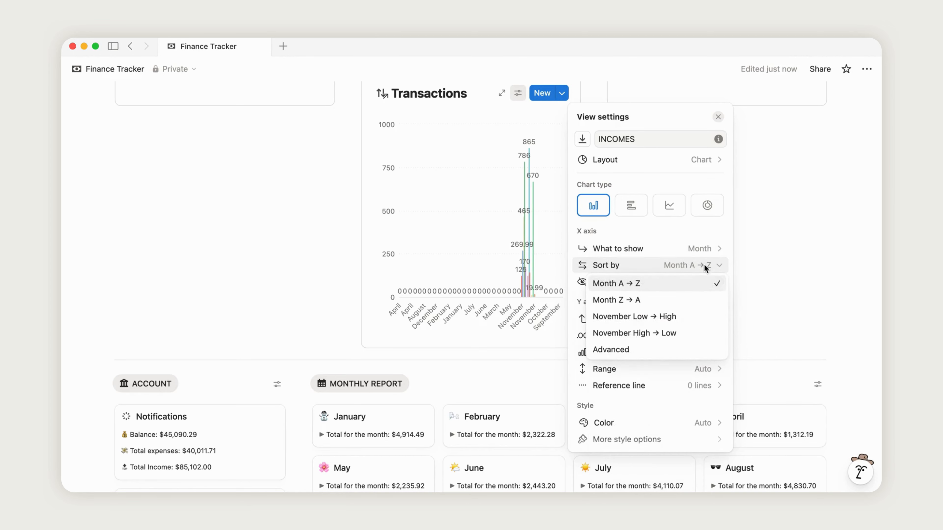
{"action": "left_click", "coordinate": [699, 283]}
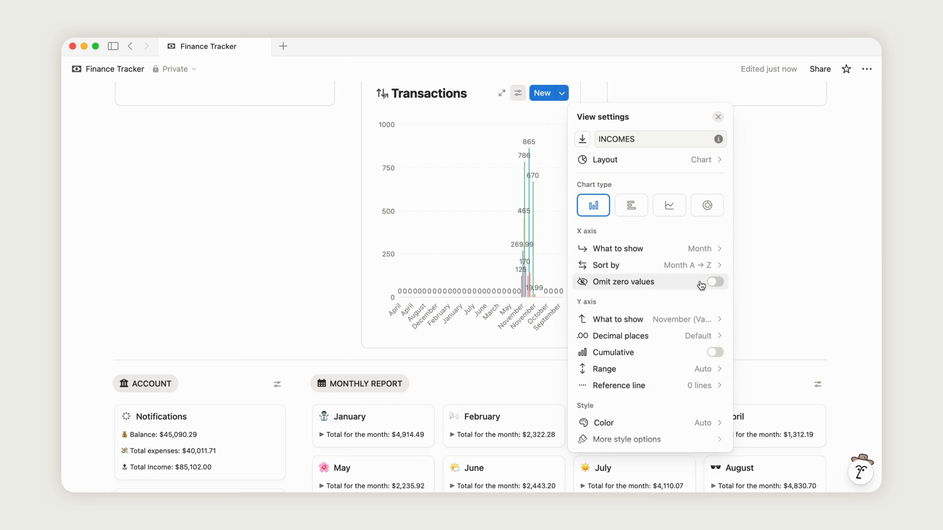
- Switch the INCOMES view to a donut chart with each slice representing the Sum of Incomes
{"action": "left_click", "coordinate": [708, 206]}
{"action": "left_click", "coordinate": [709, 267]}
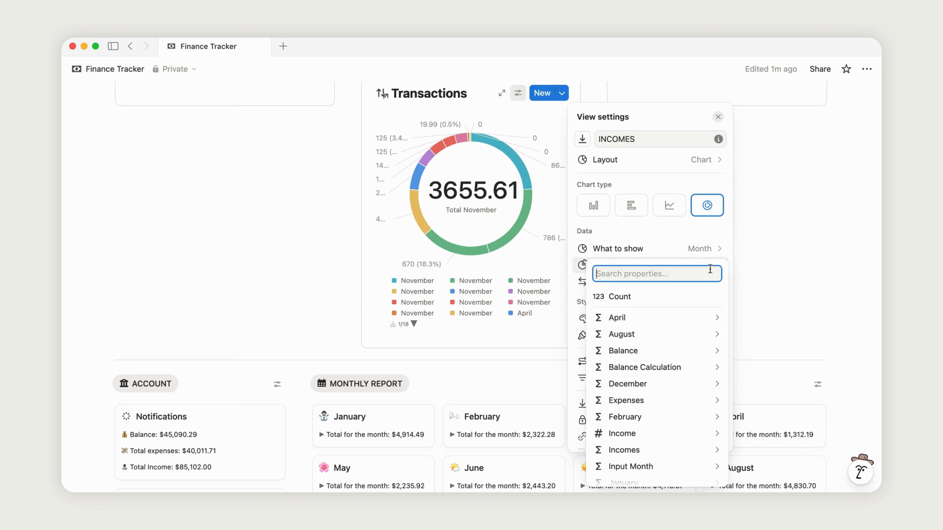
{"action": "type", "text": "inc"}
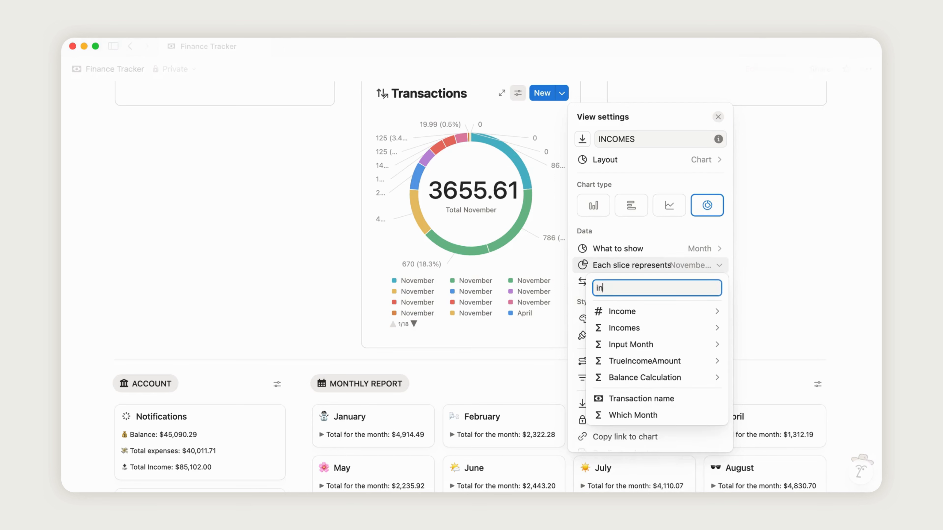
{"action": "mouse_move", "coordinate": [698, 329]}
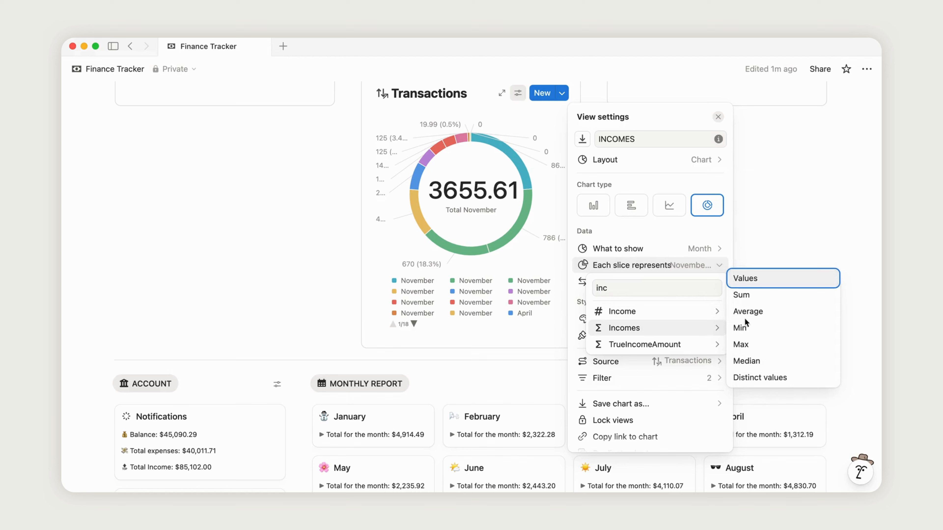
{"action": "left_click", "coordinate": [751, 294]}
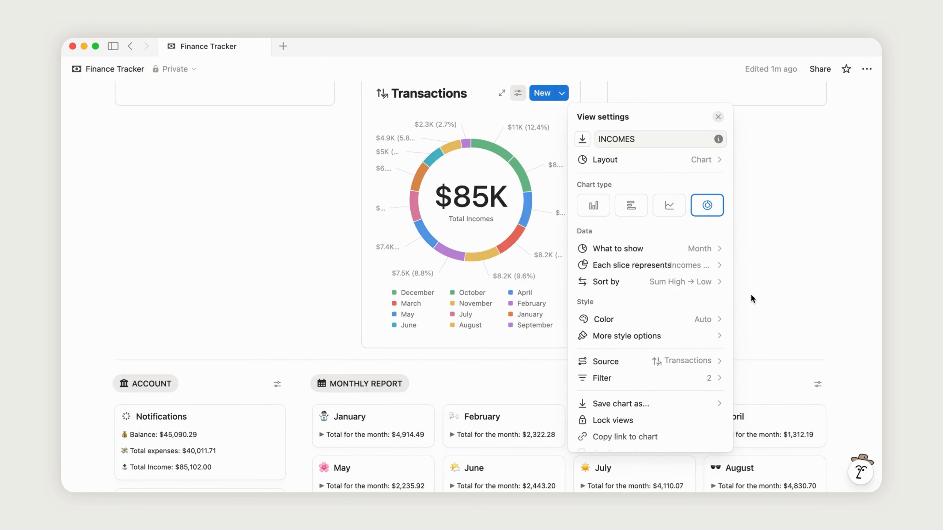
- Set the donut chart's color to Teal and its data labels to None, and close the view settings
{"action": "left_click", "coordinate": [705, 321]}
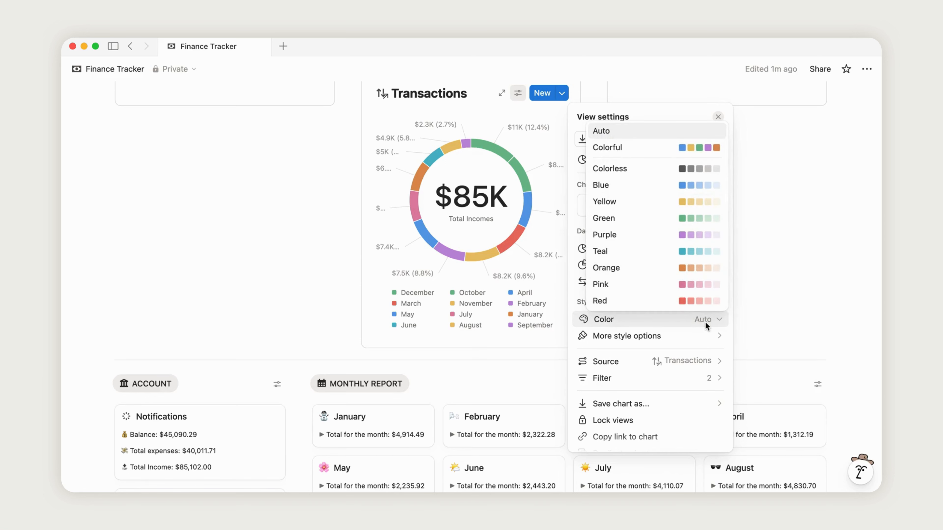
{"action": "left_click", "coordinate": [705, 251]}
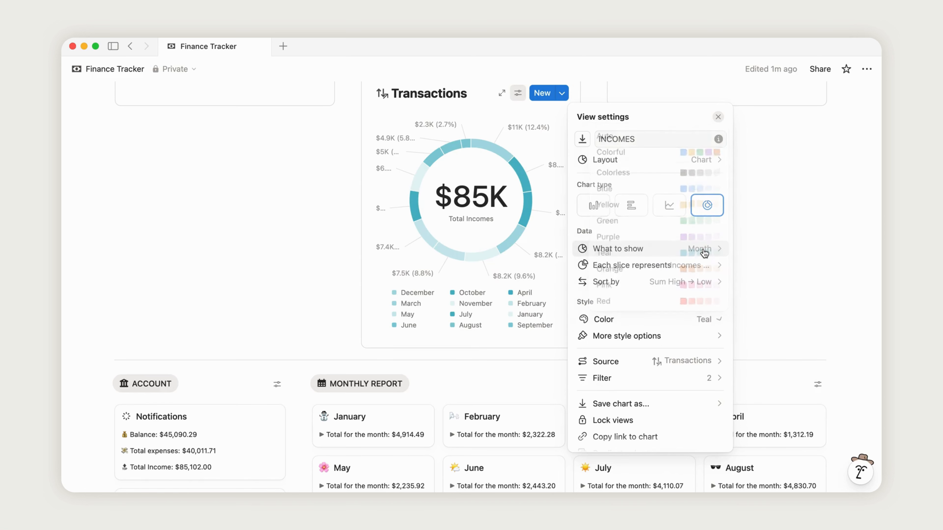
{"action": "left_click", "coordinate": [713, 338]}
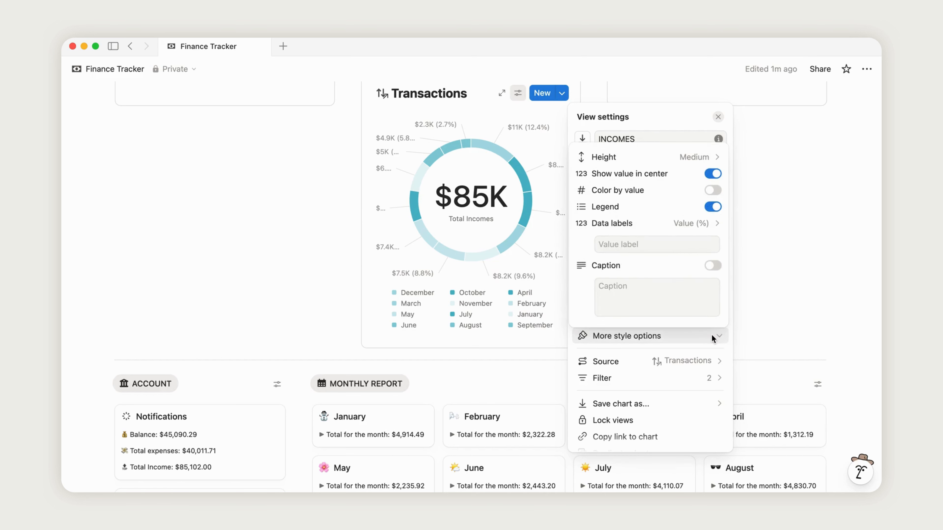
{"action": "left_click", "coordinate": [707, 225]}
{"action": "left_click", "coordinate": [750, 200]}
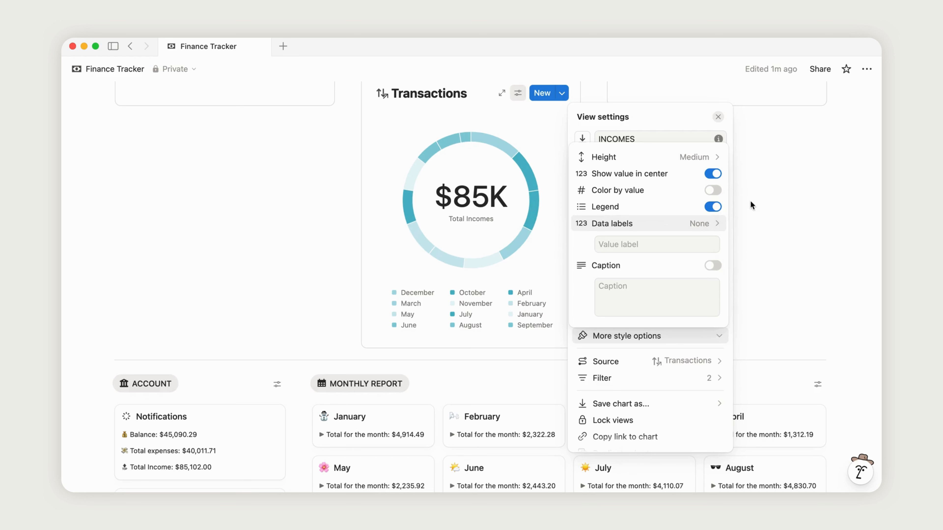
{"action": "left_click", "coordinate": [708, 337]}
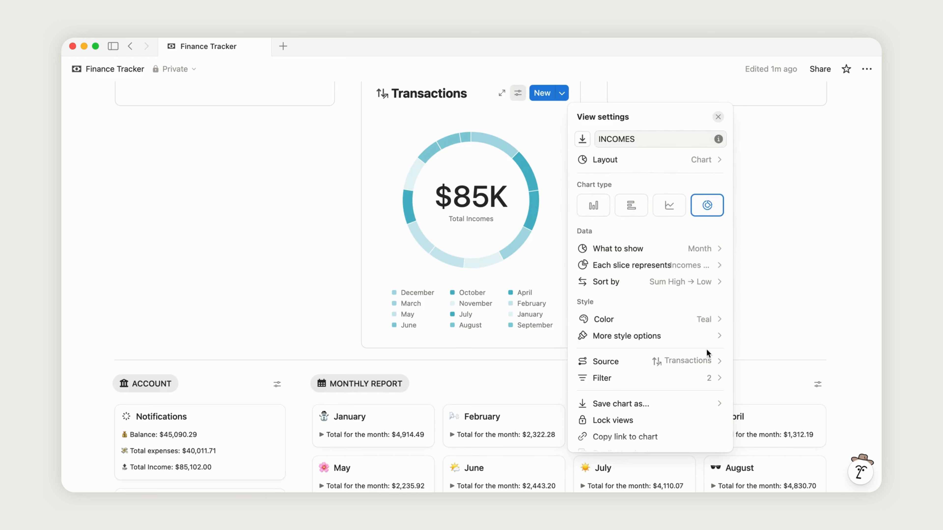
{"action": "left_click", "coordinate": [546, 219]}
- Hide the data source title on the INCOMES chart and minimize its header controls
{"action": "scroll", "coordinate": [547, 218], "scroll_direction": "up", "scroll_amount": 2}
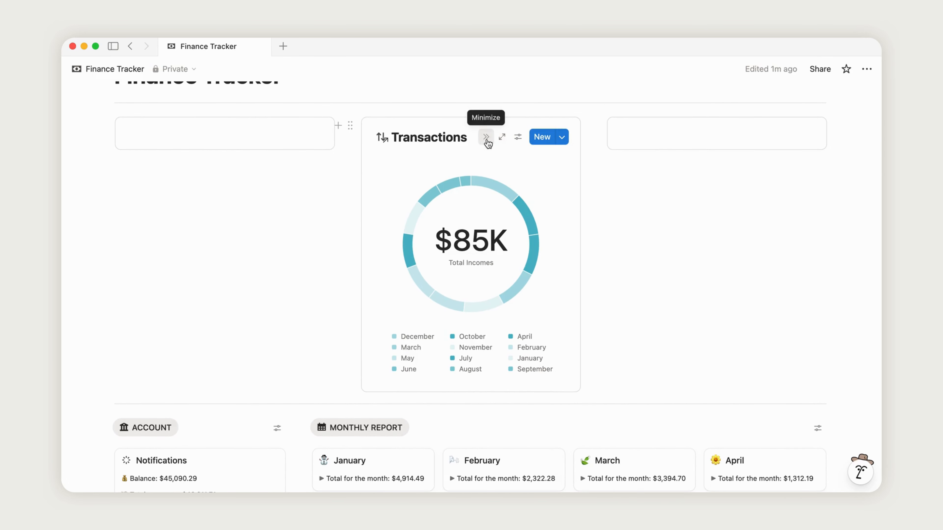
{"action": "left_click", "coordinate": [518, 138]}
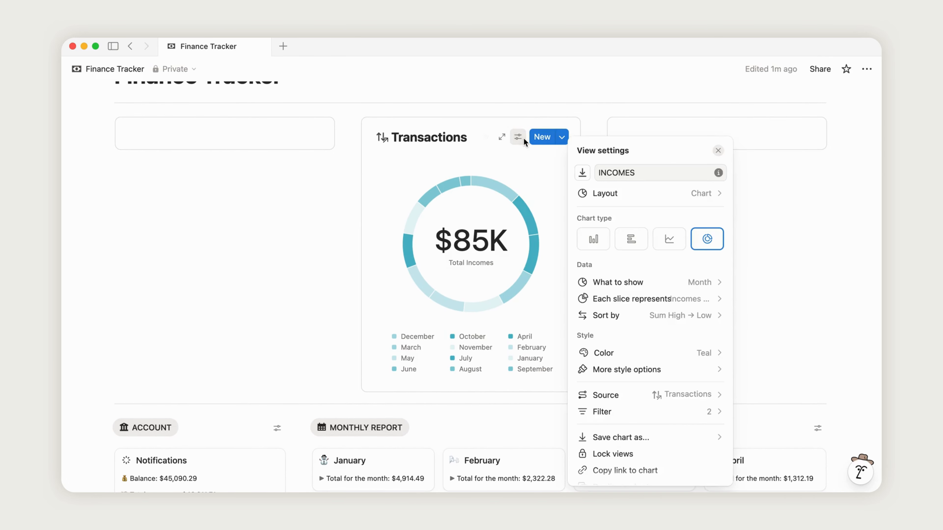
{"action": "left_click", "coordinate": [671, 199]}
{"action": "left_click", "coordinate": [716, 299]}
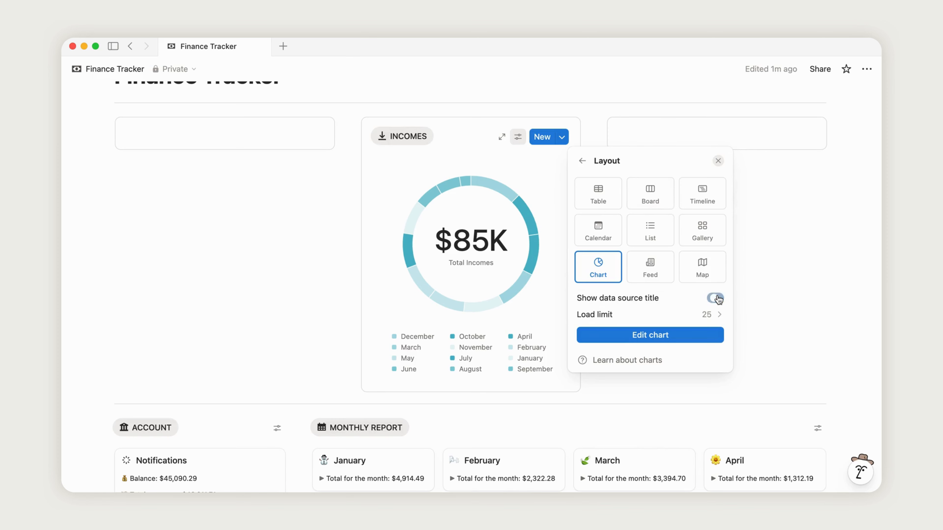
{"action": "left_click", "coordinate": [583, 160]}
{"action": "left_click", "coordinate": [491, 161]}
{"action": "left_click", "coordinate": [488, 142]}
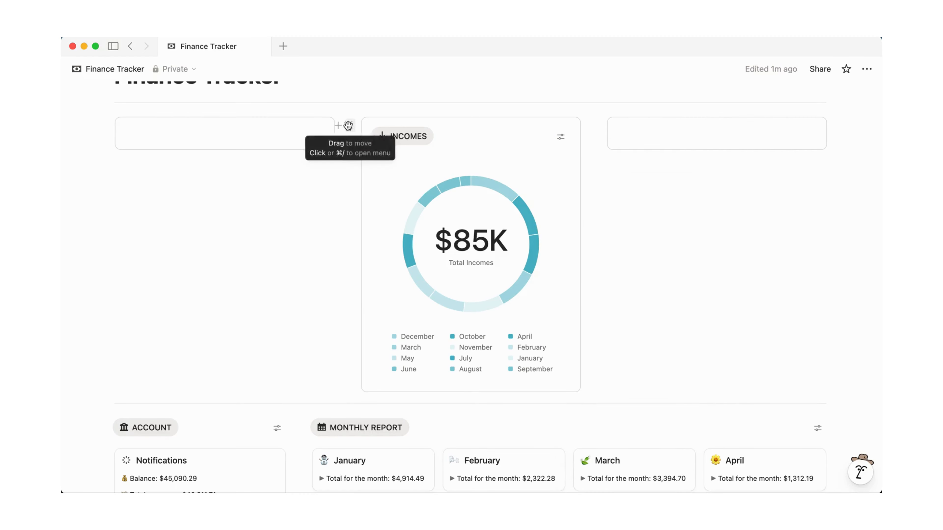
- Duplicate the INCOMES chart callout into the third column and delete the empty callout there
{"action": "left_click", "coordinate": [348, 125]}
{"action": "key", "text": "super+d"}
{"action": "left_click_drag", "start_coordinate": [350, 415], "coordinate": [624, 152]}
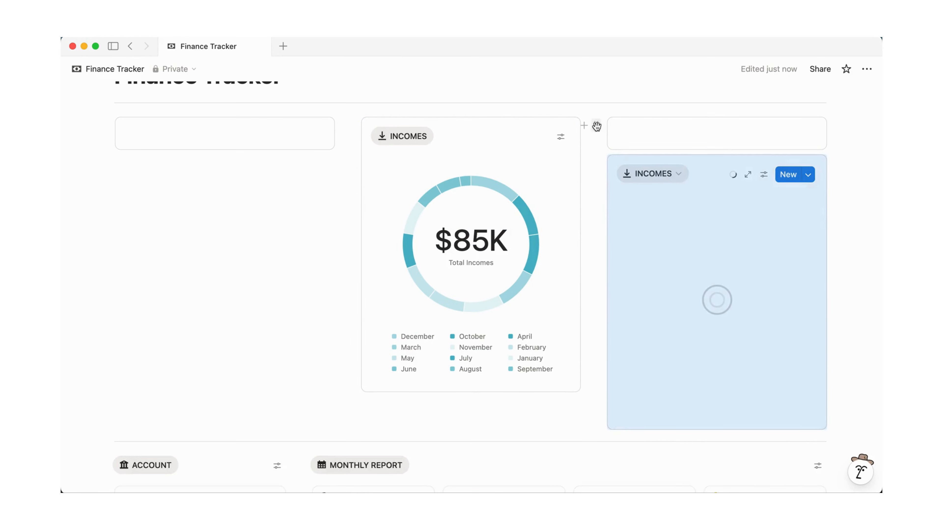
{"action": "left_click", "coordinate": [596, 126]}
{"action": "key", "text": "Delete"}
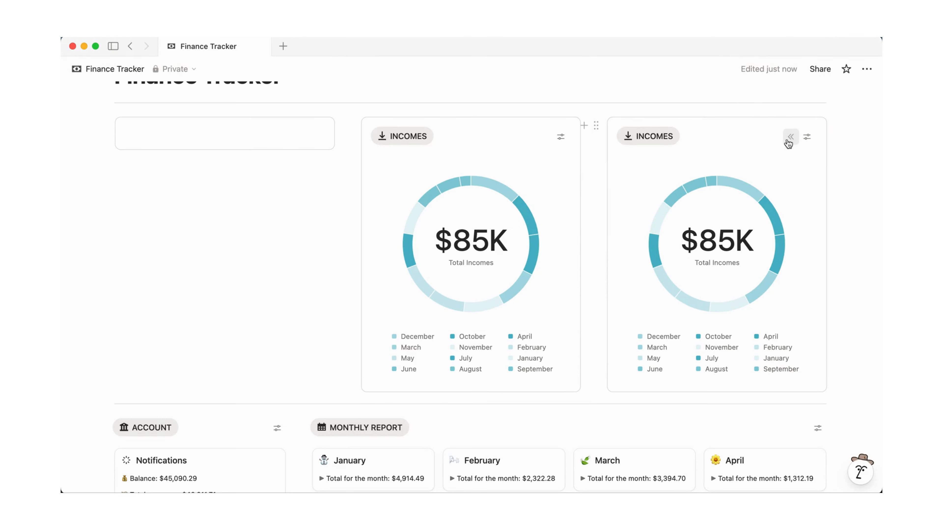
- Make each slice of the third-column donut chart represent the Sum of Expenses
{"action": "left_click", "coordinate": [807, 137]}
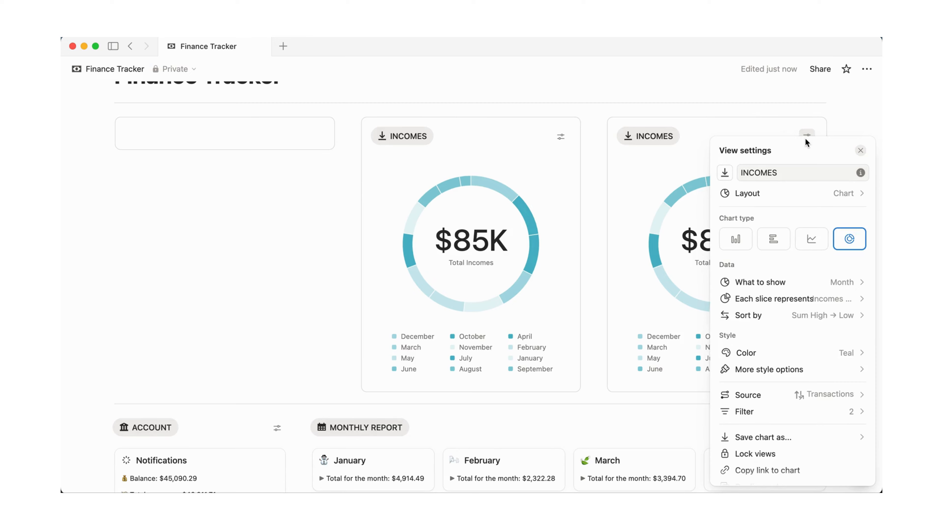
{"action": "left_click", "coordinate": [827, 300]}
{"action": "type", "text": "expe"}
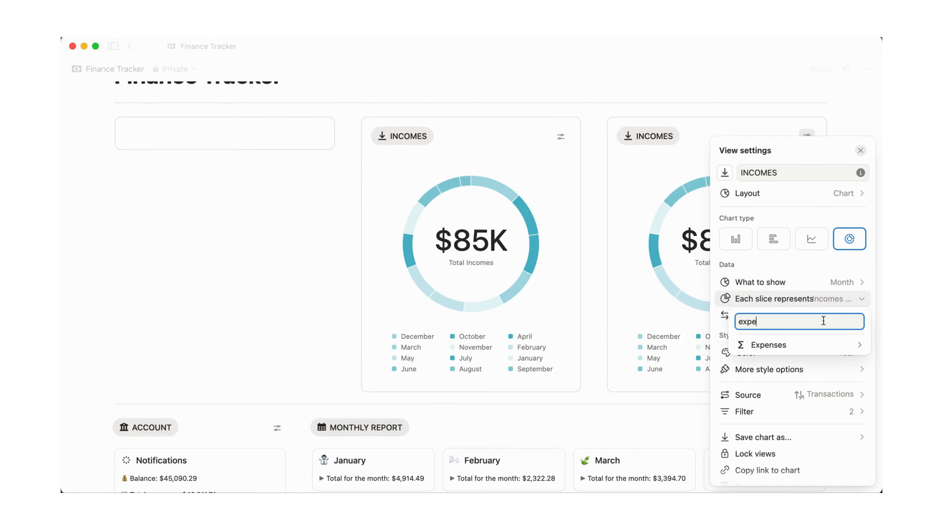
{"action": "mouse_move", "coordinate": [813, 349]}
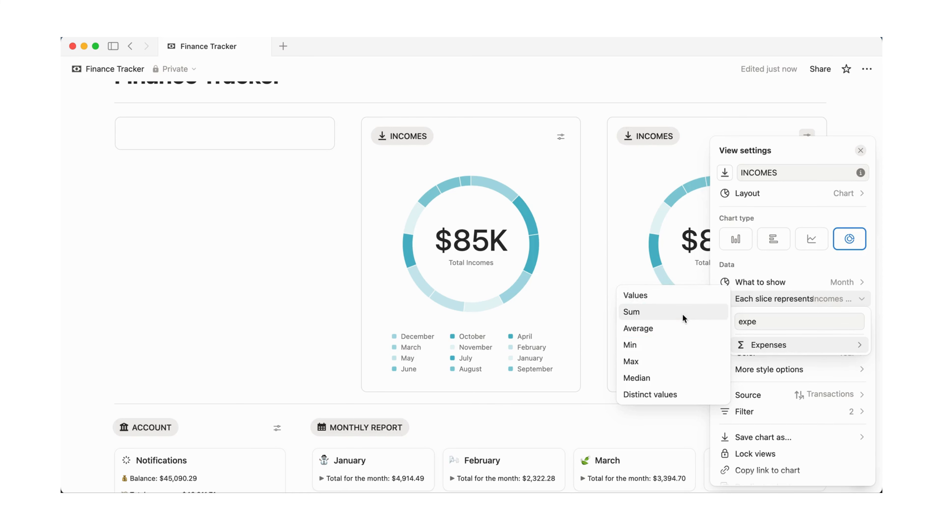
{"action": "left_click", "coordinate": [682, 314]}
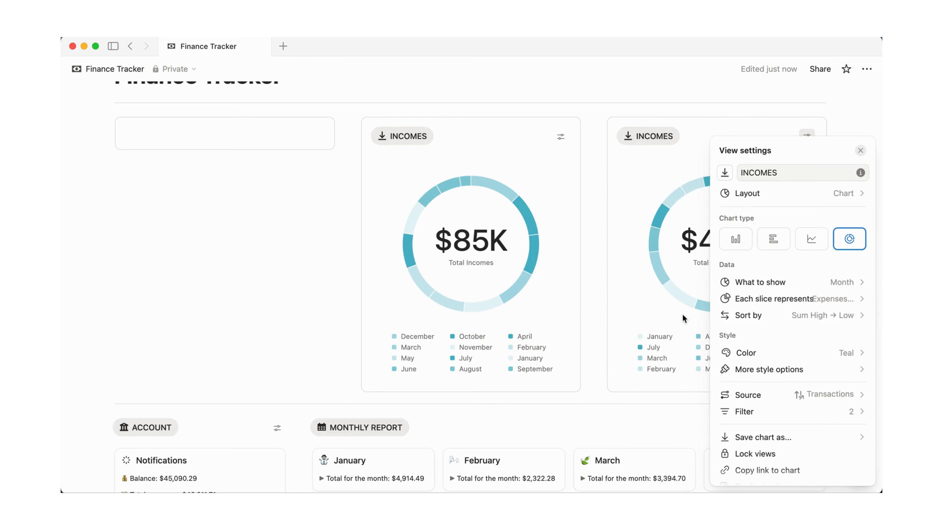
- Set the third-column Expenses donut chart's color to Red and close its view settings
{"action": "left_click", "coordinate": [786, 353]}
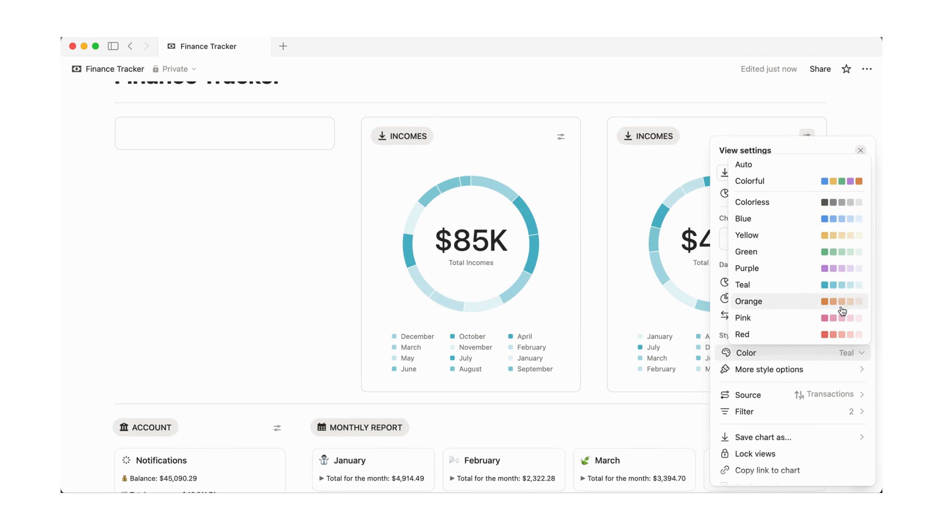
{"action": "left_click", "coordinate": [841, 336]}
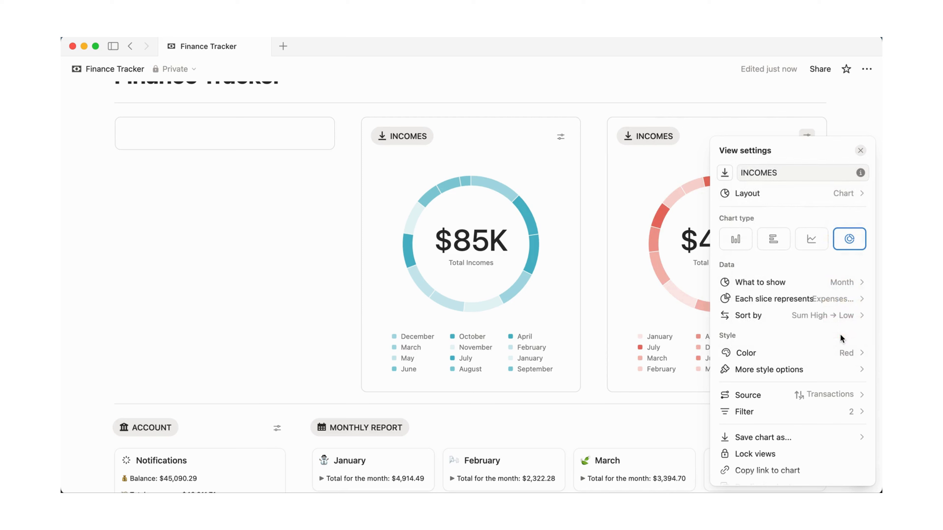
{"action": "left_click", "coordinate": [845, 107]}
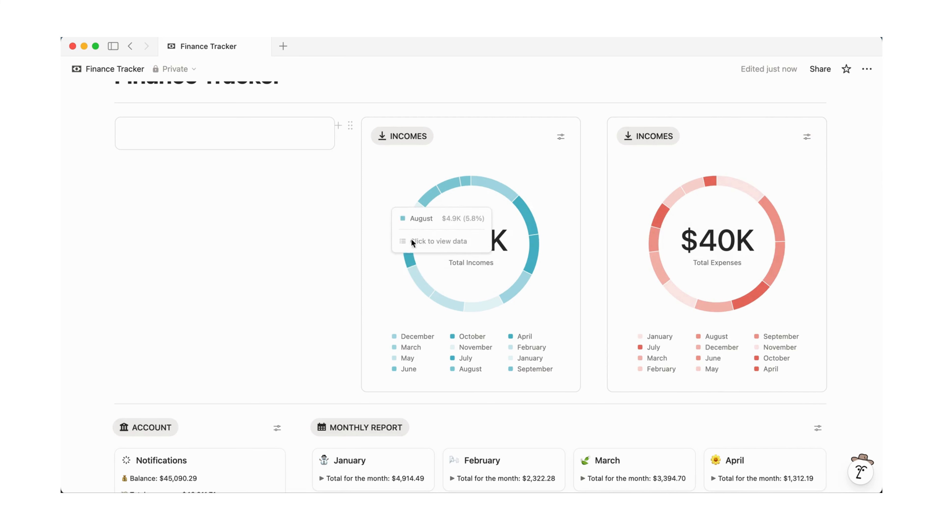
- Duplicate the middle INCOMES chart callout into the first column, minimize its header controls, and delete the empty callout there
{"action": "left_click", "coordinate": [350, 127]}
{"action": "key", "text": "super+d"}
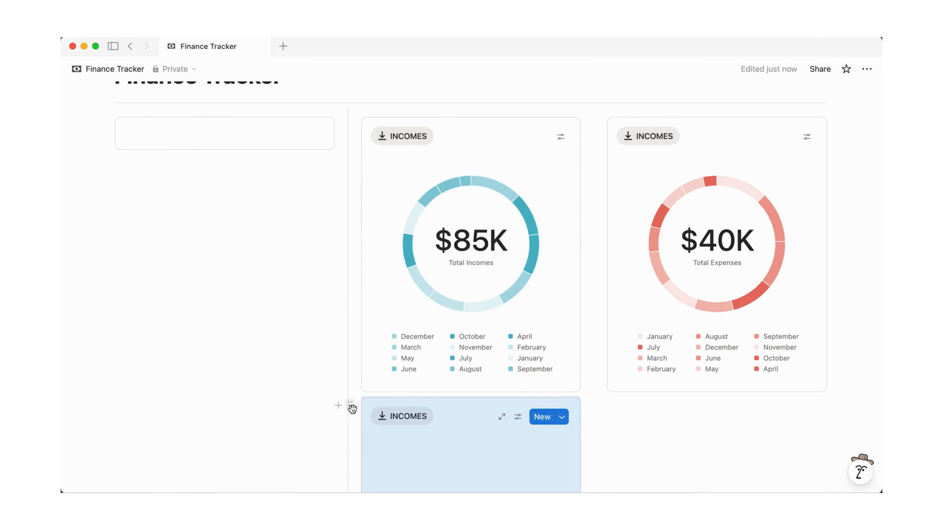
{"action": "left_click_drag", "start_coordinate": [350, 407], "coordinate": [146, 156]}
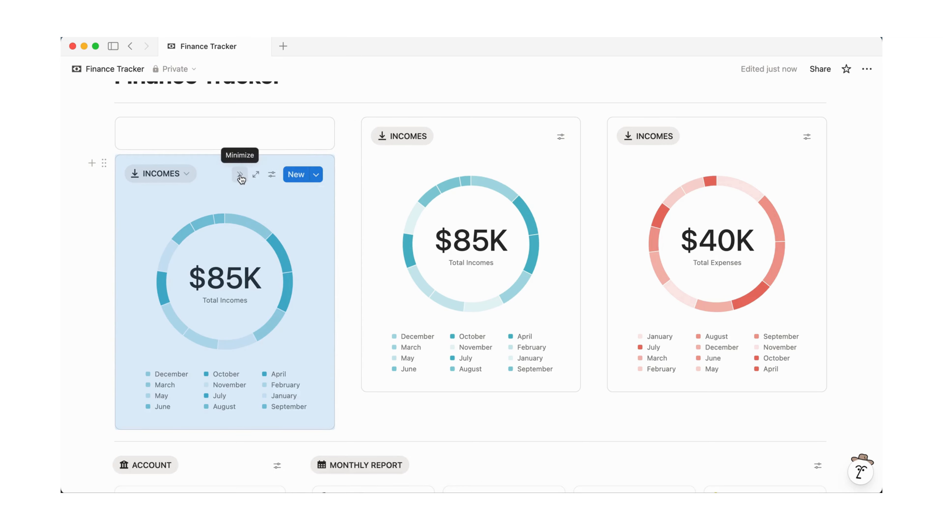
{"action": "left_click", "coordinate": [240, 175]}
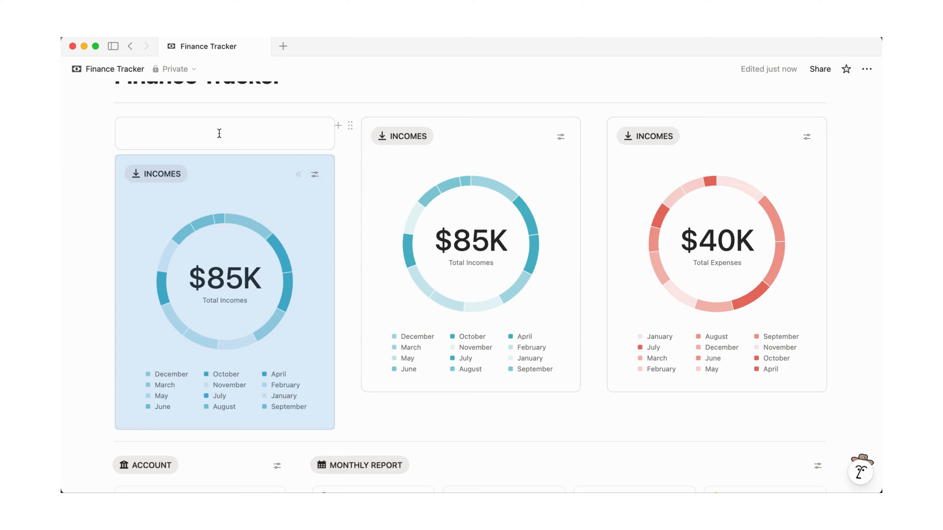
{"action": "left_click", "coordinate": [104, 125]}
{"action": "key", "text": "Delete"}
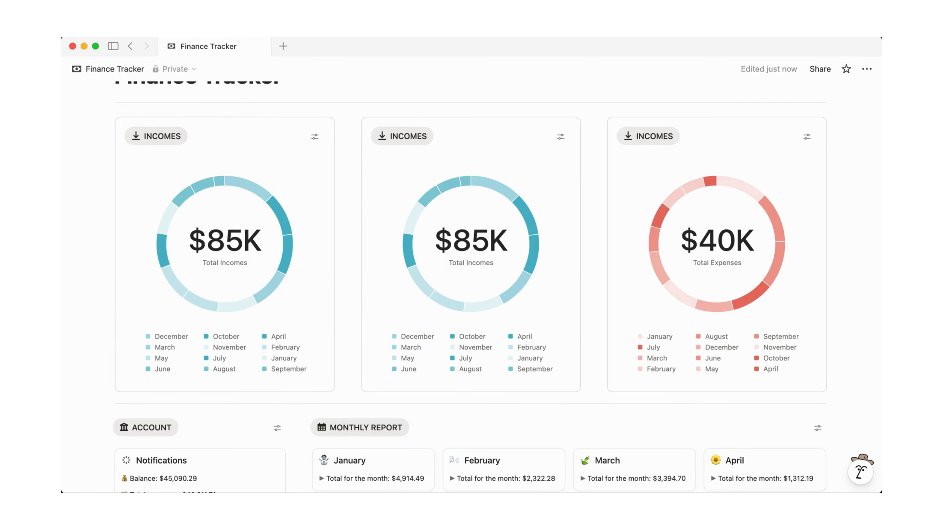
- Make each slice of the first-column donut chart represent the Sum of Balance
{"action": "left_click", "coordinate": [314, 137]}
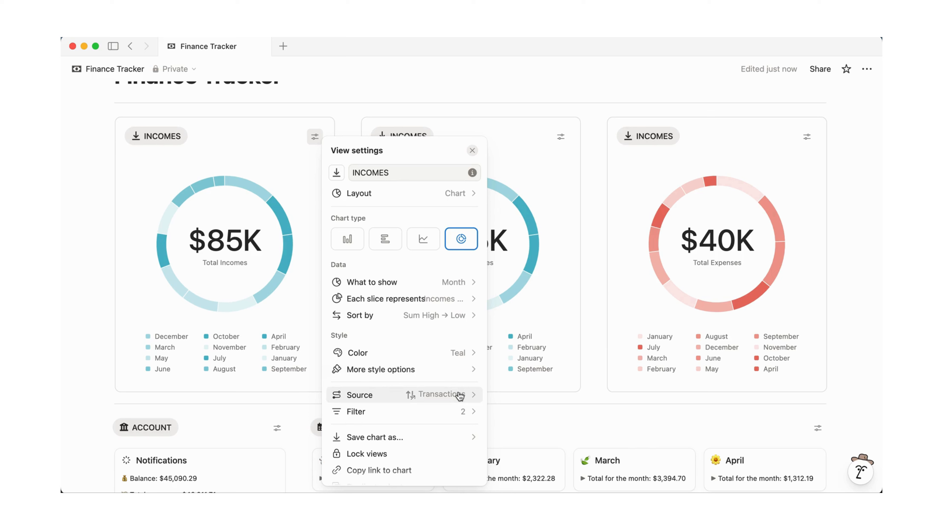
{"action": "left_click", "coordinate": [461, 300]}
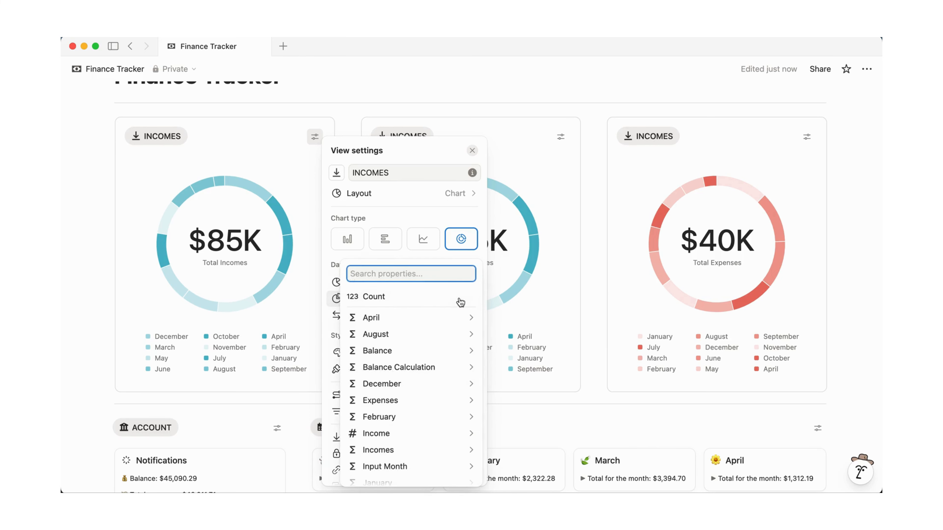
{"action": "mouse_move", "coordinate": [410, 405]}
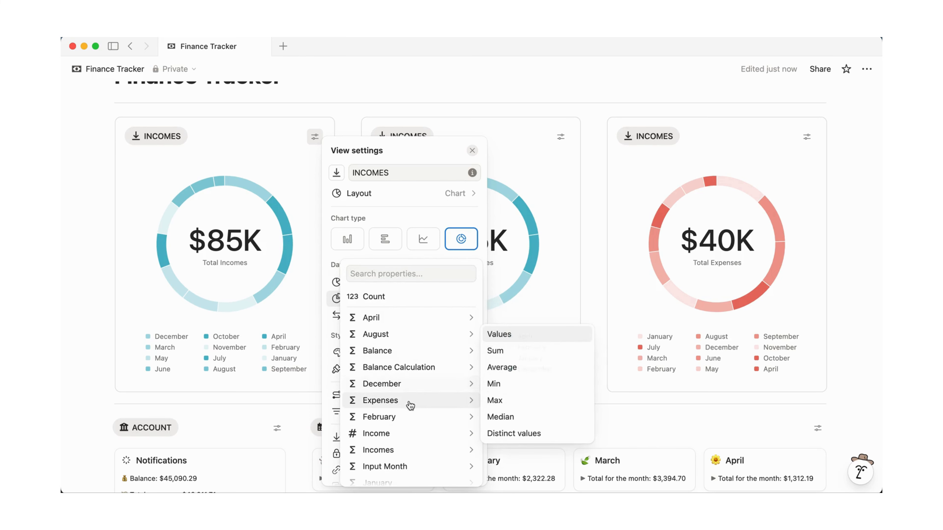
{"action": "left_click", "coordinate": [369, 274]}
{"action": "type", "text": "bal"}
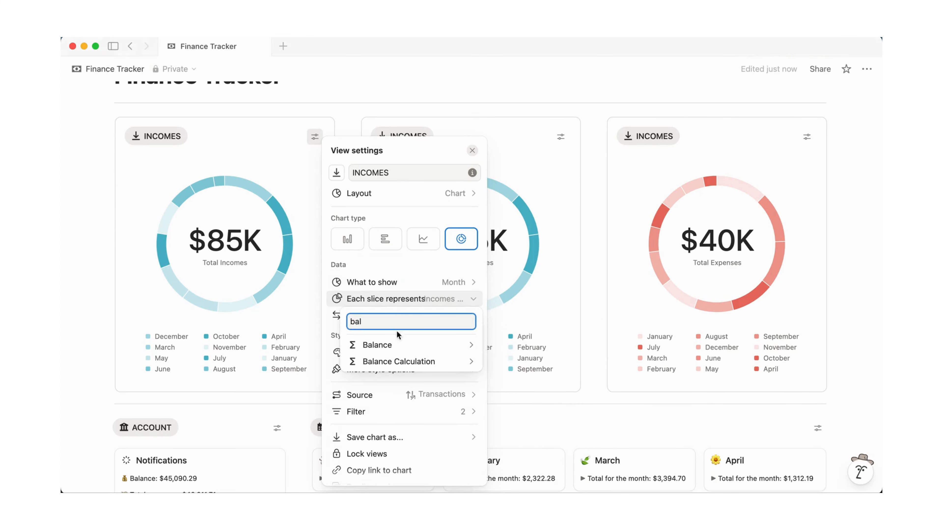
{"action": "mouse_move", "coordinate": [419, 345]}
{"action": "left_click", "coordinate": [506, 310]}
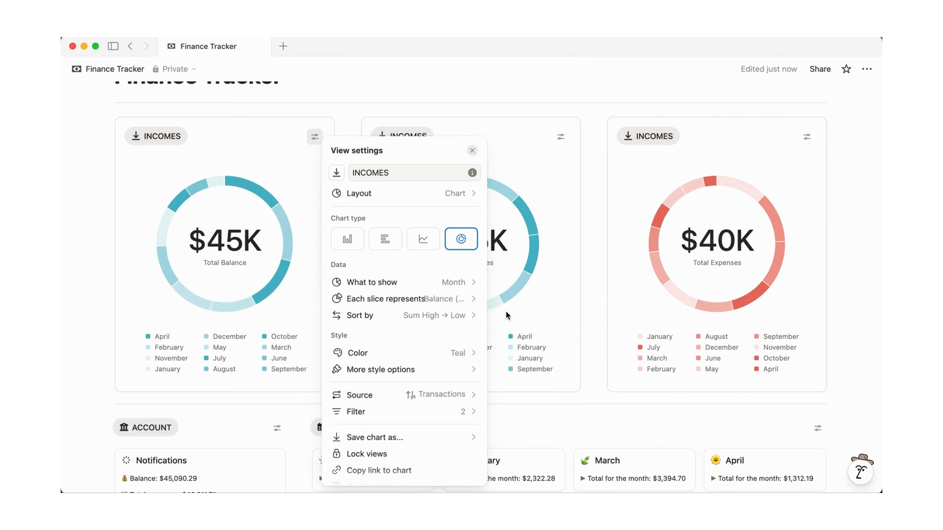
- Rename the first-column chart view to BALANCE and give it the equal-sign icon
{"action": "double_click", "coordinate": [373, 169]}
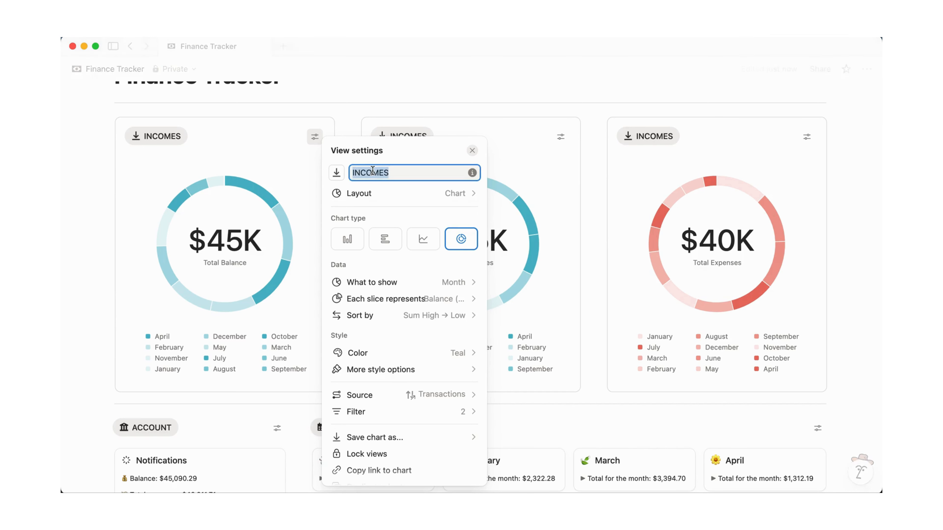
{"action": "type", "text": "BALANCE"}
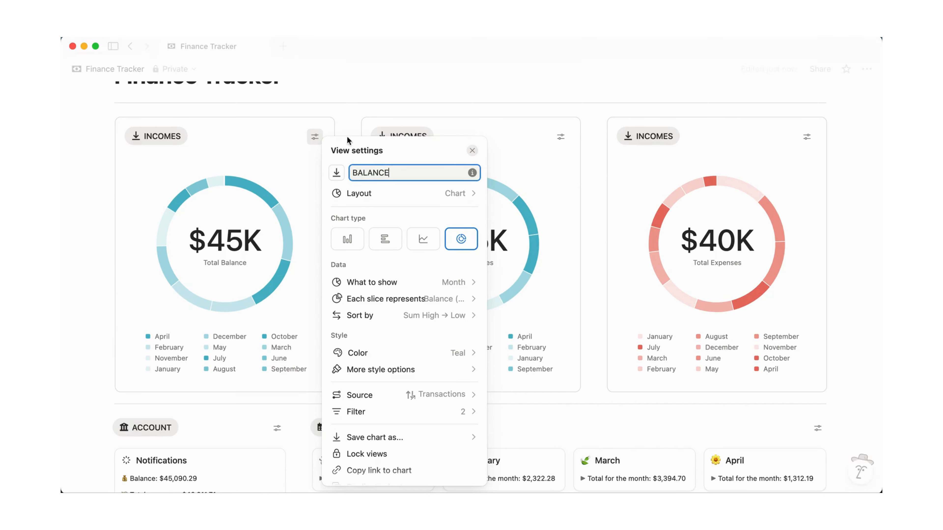
{"action": "left_click", "coordinate": [337, 173]}
{"action": "type", "text": "eq"}
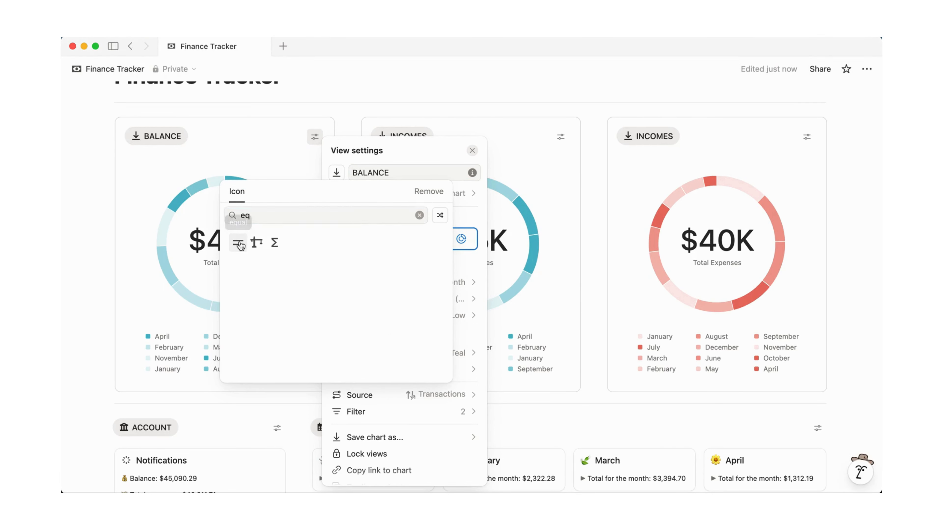
{"action": "left_click", "coordinate": [238, 243]}
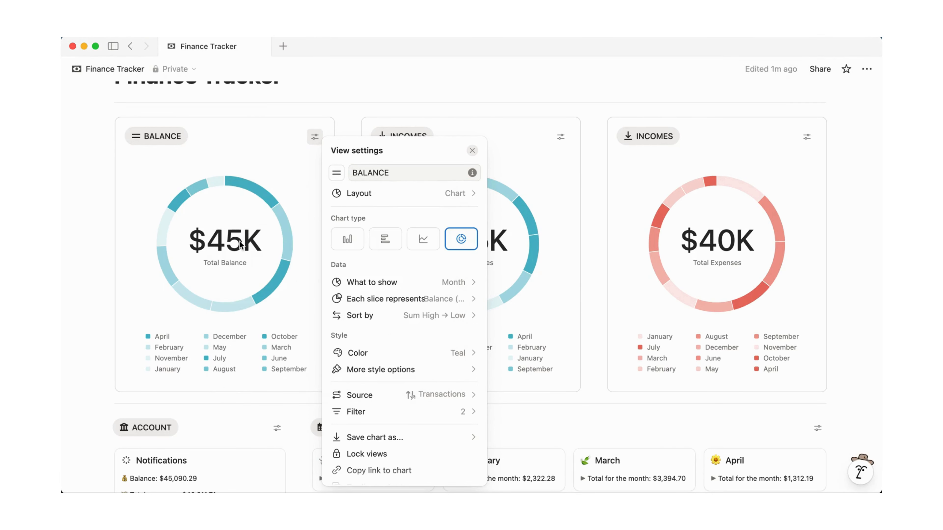
{"action": "left_click", "coordinate": [629, 138]}
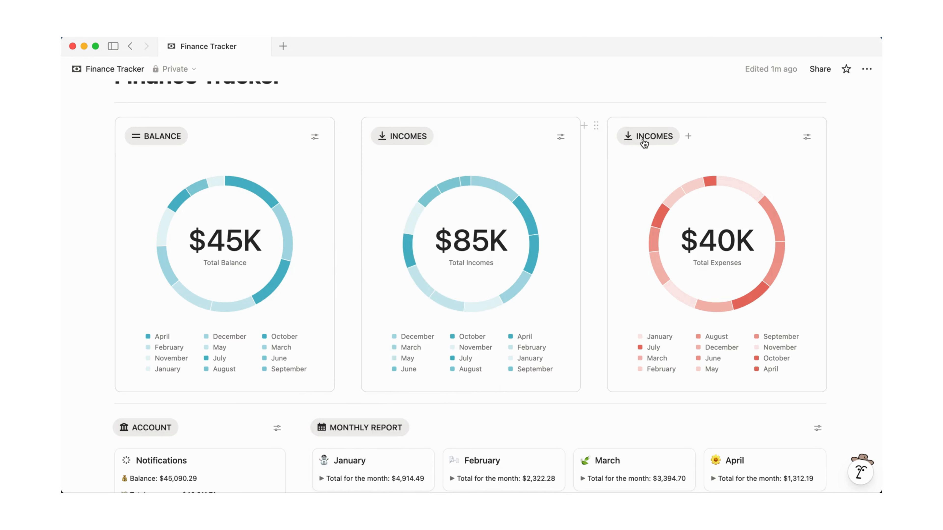
- Rename the third-column chart view to EXPENSES and give it the upward arrow icon with a line on top
{"action": "left_click", "coordinate": [646, 136]}
{"action": "left_click", "coordinate": [649, 157]}
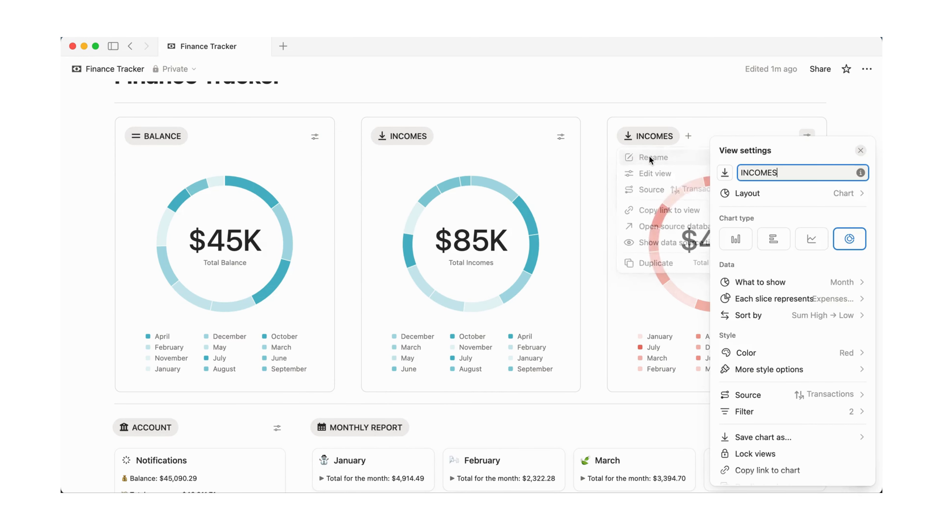
{"action": "type", "text": "EXPEN"}
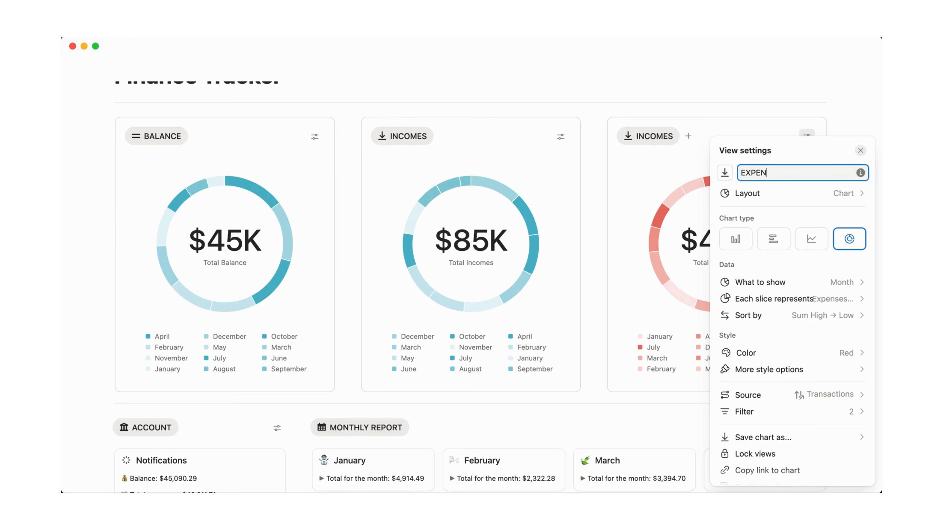
{"action": "type", "text": "SES"}
{"action": "left_click", "coordinate": [728, 174]}
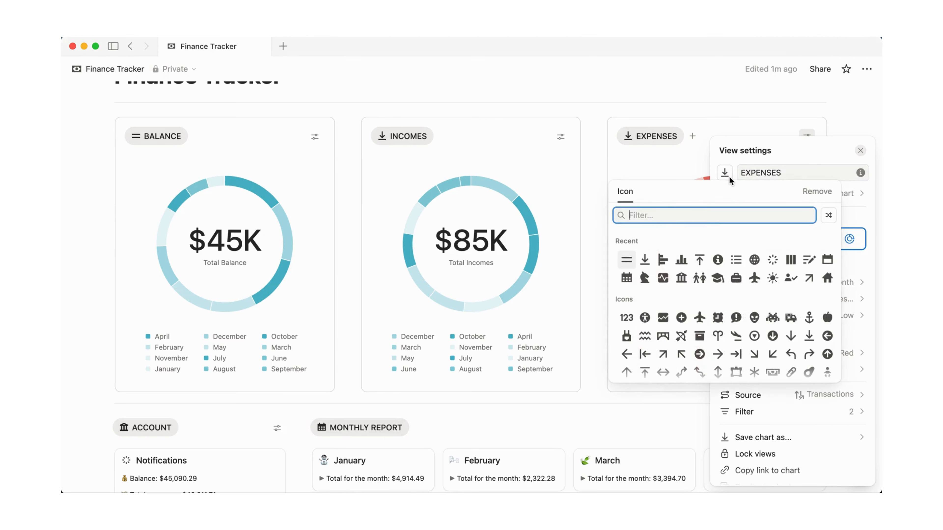
{"action": "type", "text": "arrow"}
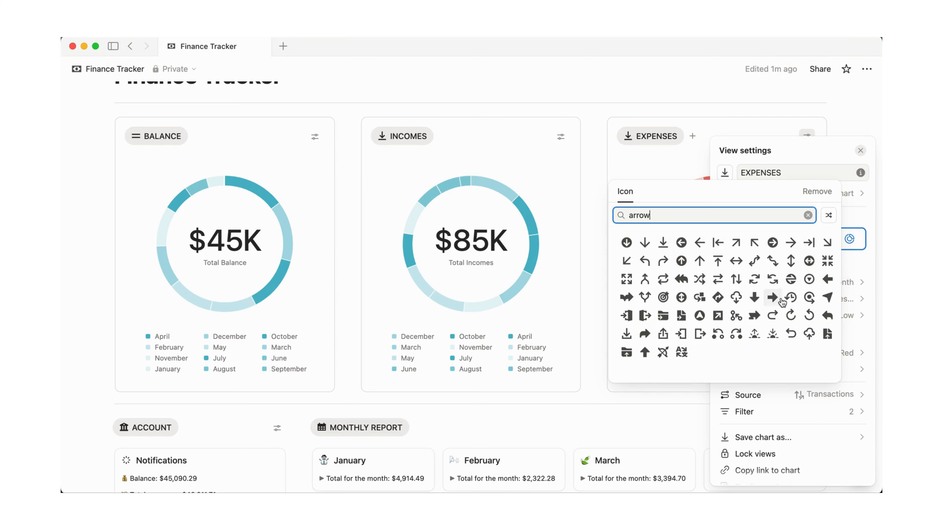
{"action": "left_click", "coordinate": [717, 260]}
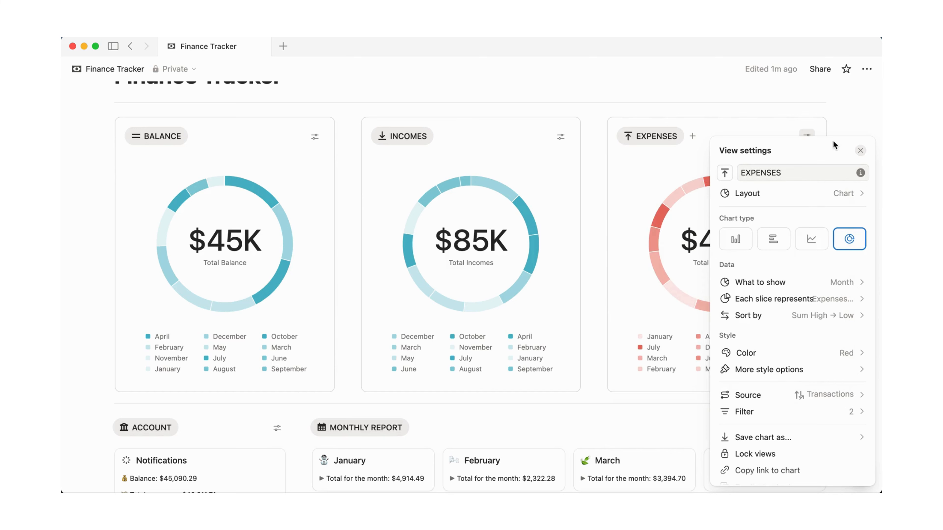
{"action": "left_click", "coordinate": [862, 113]}
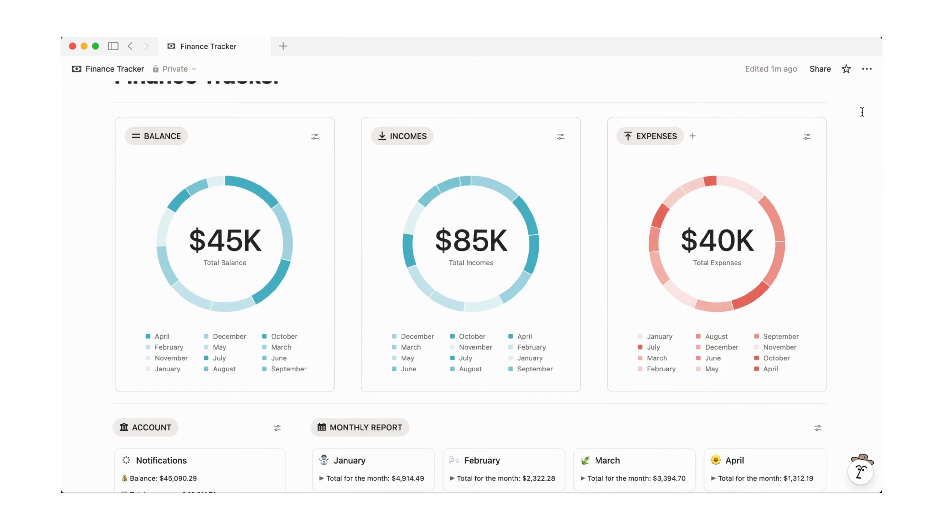
- Set the BALANCE donut chart's color to Colorless and close its view settings
{"action": "left_click", "coordinate": [314, 136]}
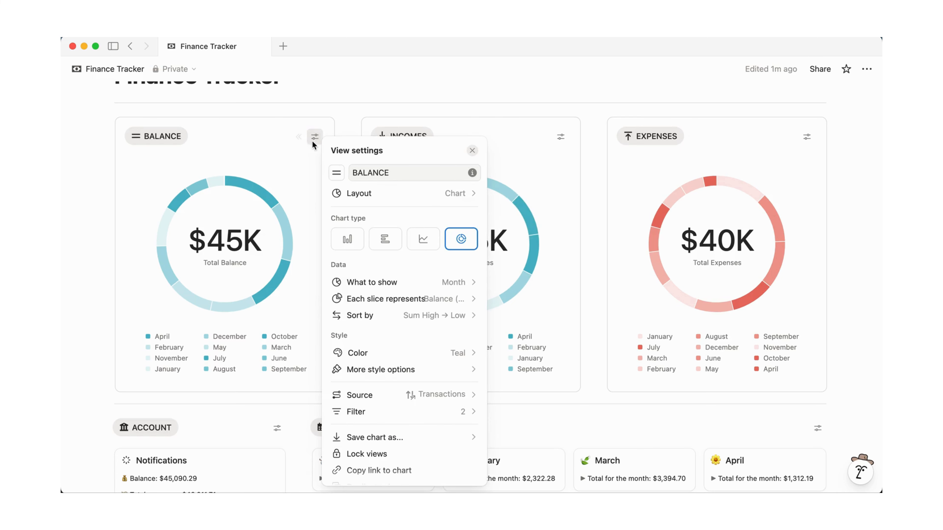
{"action": "left_click", "coordinate": [431, 359]}
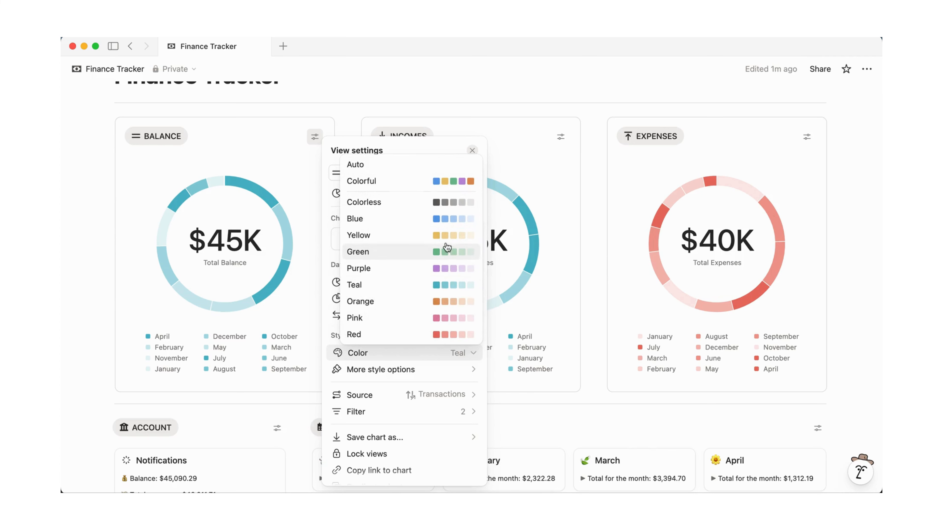
{"action": "left_click", "coordinate": [448, 204]}
{"action": "left_click", "coordinate": [868, 181]}
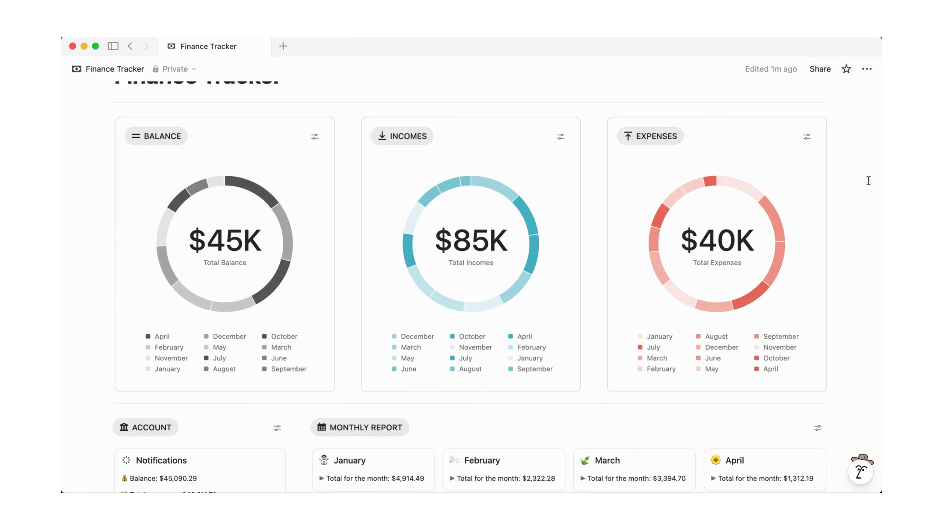
- Add a view beside the Monthly Report linked to the existing Transactions data source, using its CHART 2 line chart
{"action": "scroll", "coordinate": [869, 199], "scroll_direction": "up", "scroll_amount": 3}
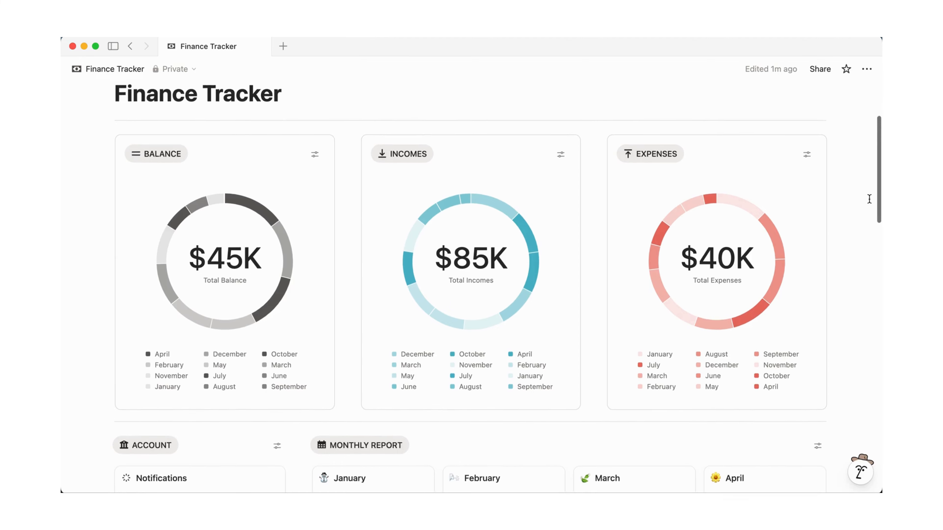
{"action": "scroll", "coordinate": [869, 199], "scroll_direction": "down", "scroll_amount": 3}
{"action": "scroll", "coordinate": [869, 199], "scroll_direction": "down", "scroll_amount": 6}
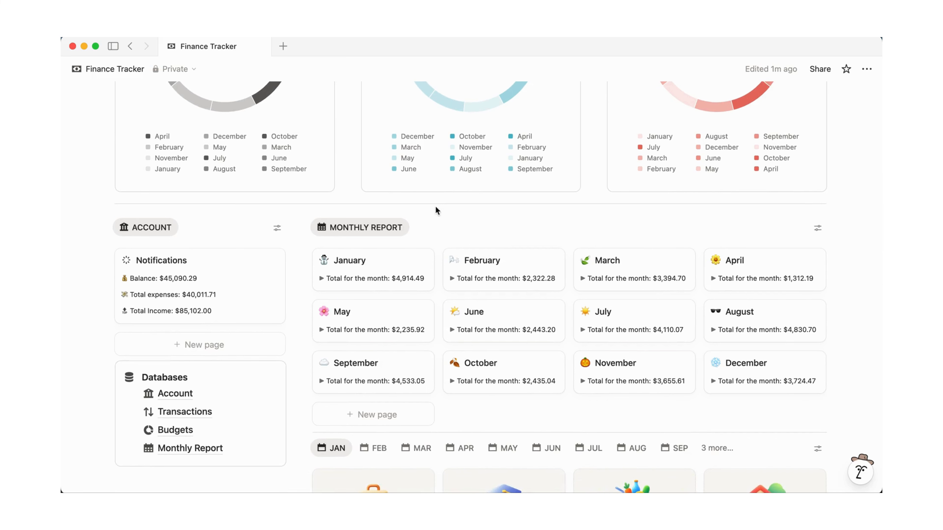
{"action": "left_click", "coordinate": [419, 228]}
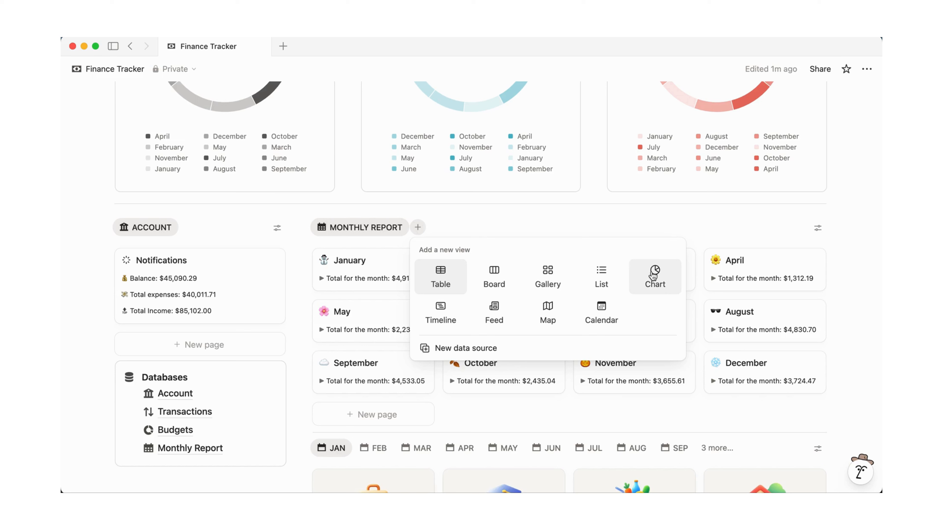
{"action": "left_click", "coordinate": [513, 350]}
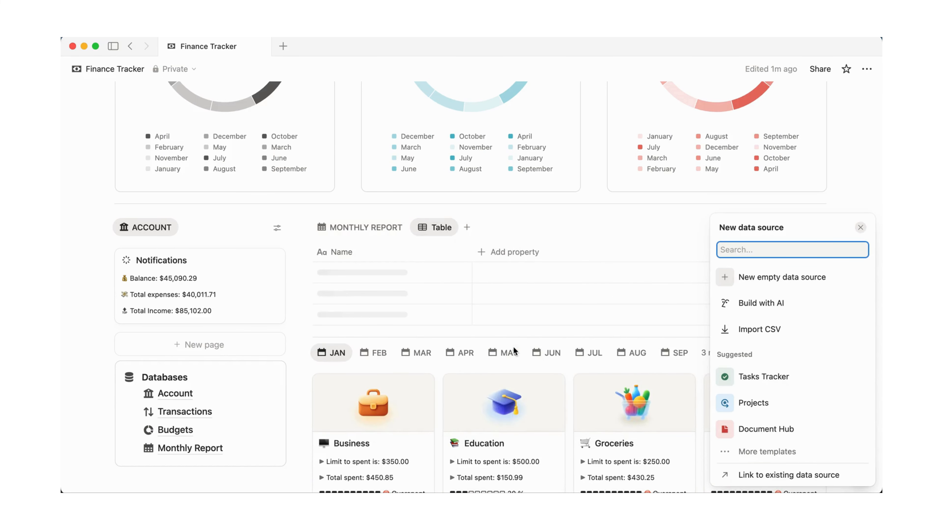
{"action": "left_click", "coordinate": [786, 478]}
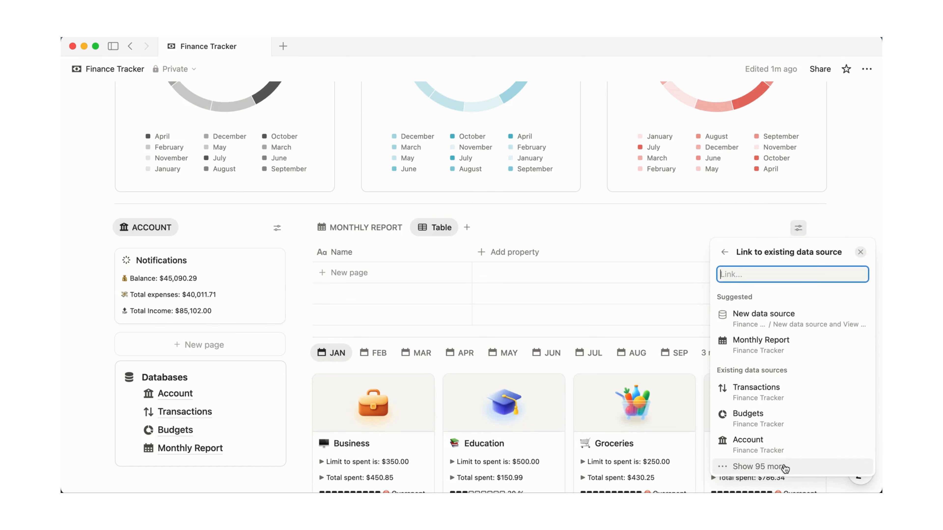
{"action": "left_click", "coordinate": [785, 397]}
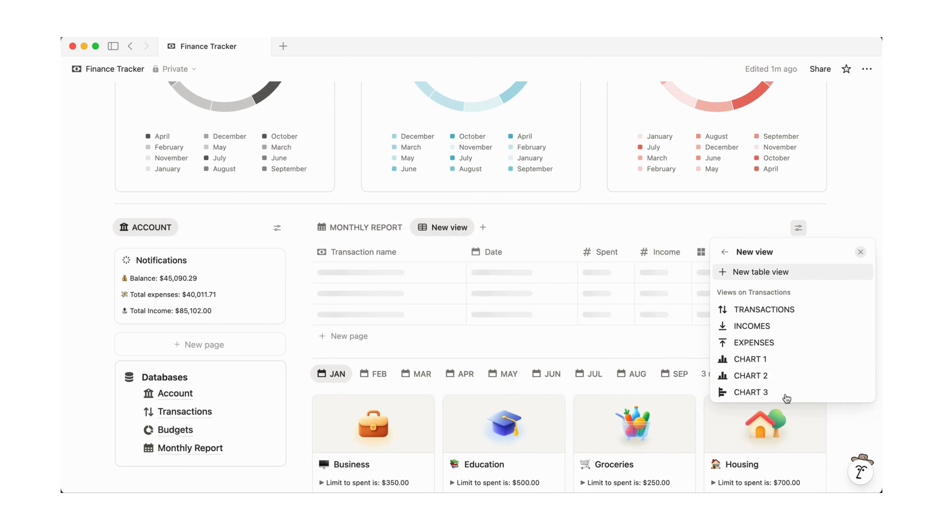
{"action": "left_click", "coordinate": [763, 377]}
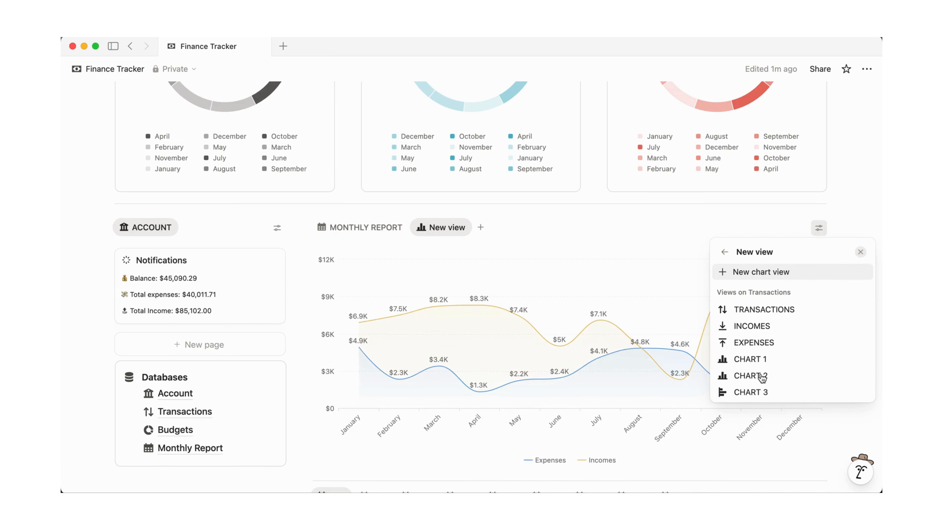
{"action": "left_click", "coordinate": [762, 377]}
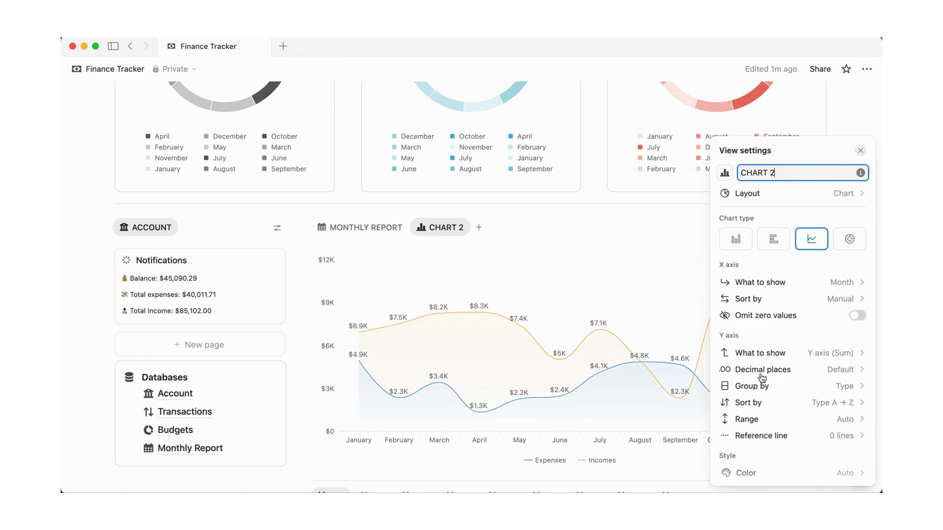
- Rename the new line chart view to MONTHLY REPORT and give it the line chart icon with an upward arrow
{"action": "triple_click", "coordinate": [759, 172]}
{"action": "type", "text": "MONTHLY REPORT"}
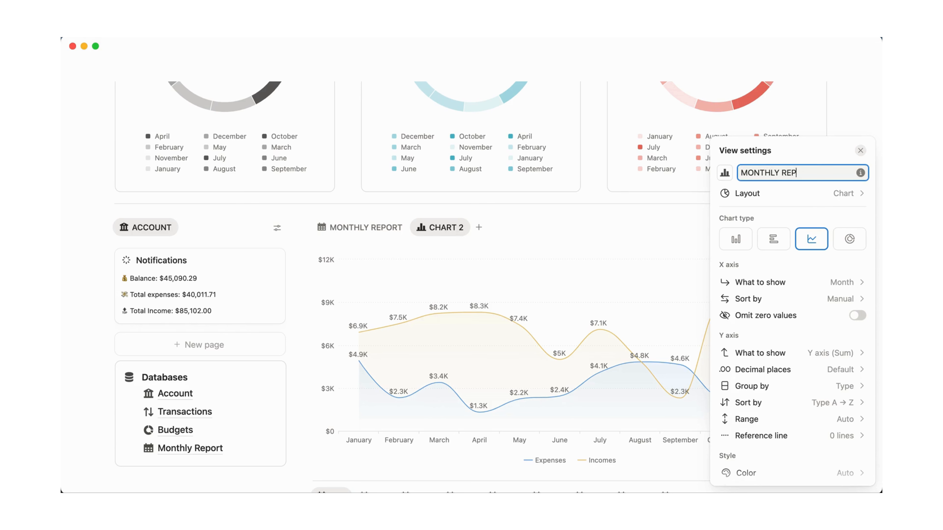
{"action": "left_click", "coordinate": [725, 173]}
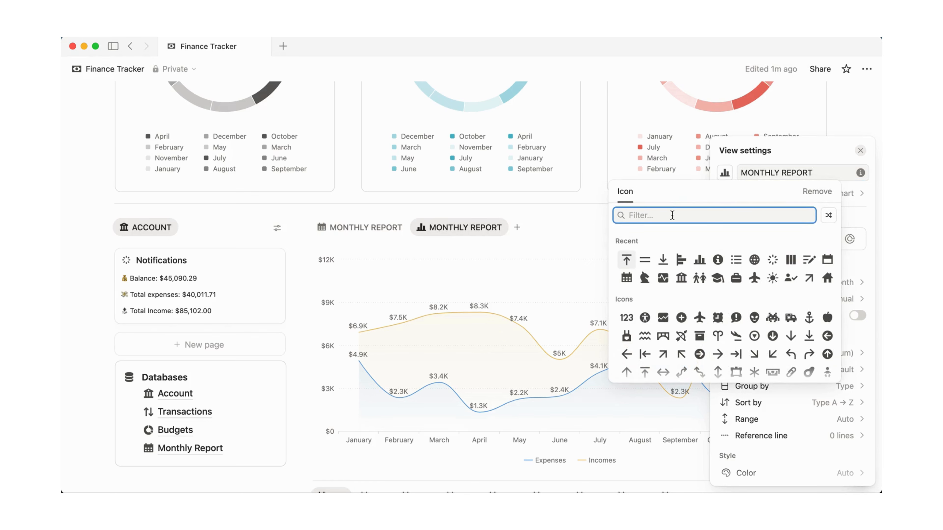
{"action": "type", "text": "chart"}
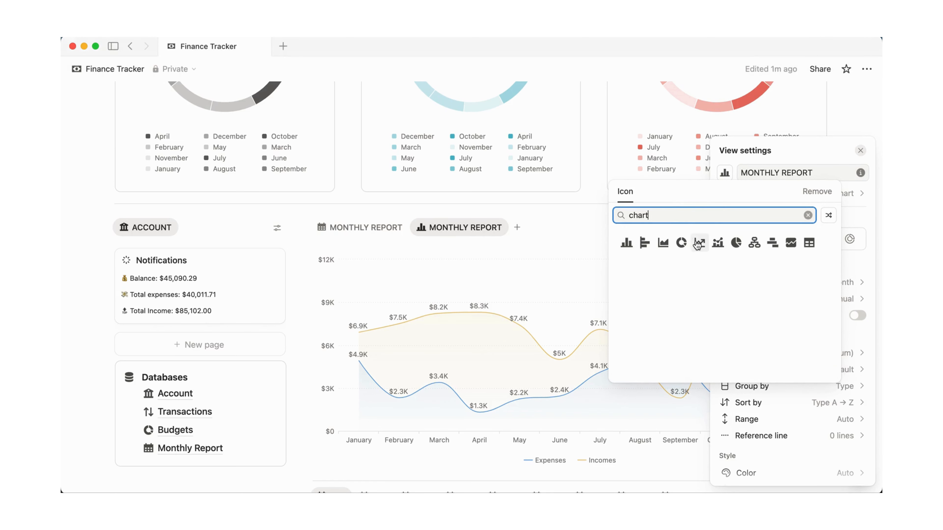
{"action": "left_click", "coordinate": [700, 243]}
{"action": "left_click", "coordinate": [612, 236]}
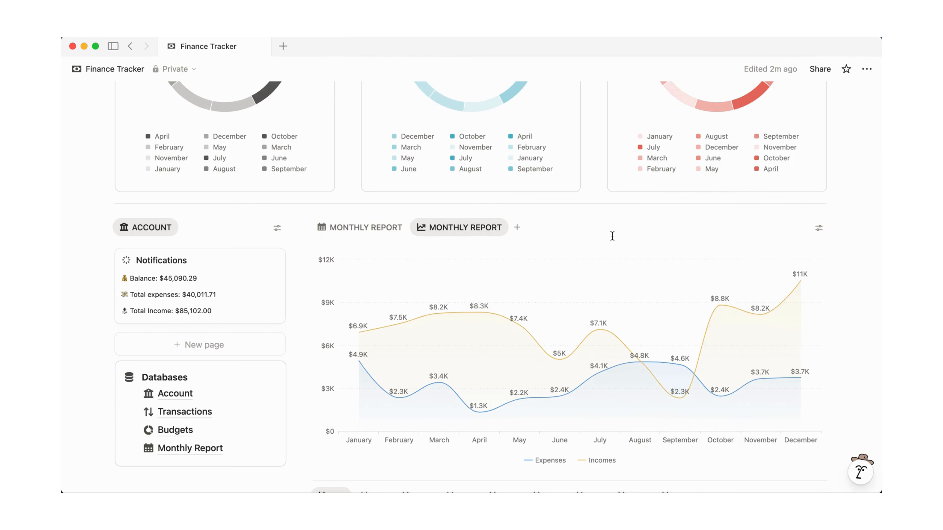
- Review the whole Finance Tracker page, from the donut charts down to the last income and expenses transactions
{"action": "scroll", "coordinate": [862, 217], "scroll_direction": "up", "scroll_amount": 10}
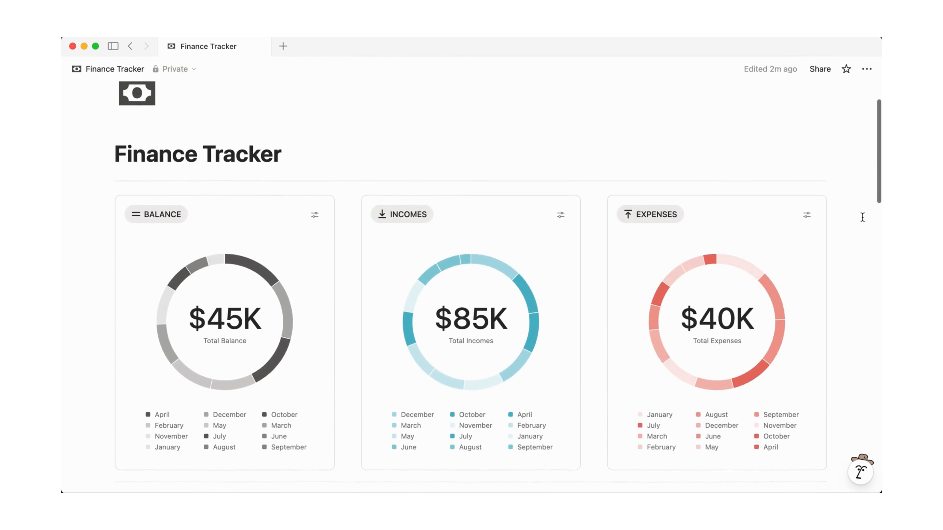
{"action": "scroll", "coordinate": [862, 218], "scroll_direction": "down", "scroll_amount": 10}
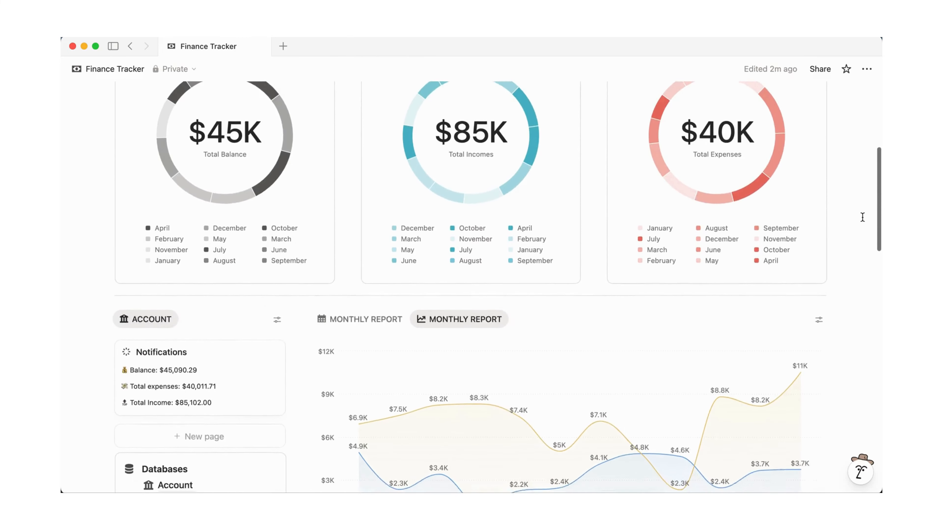
{"action": "scroll", "coordinate": [862, 218], "scroll_direction": "down", "scroll_amount": 10}
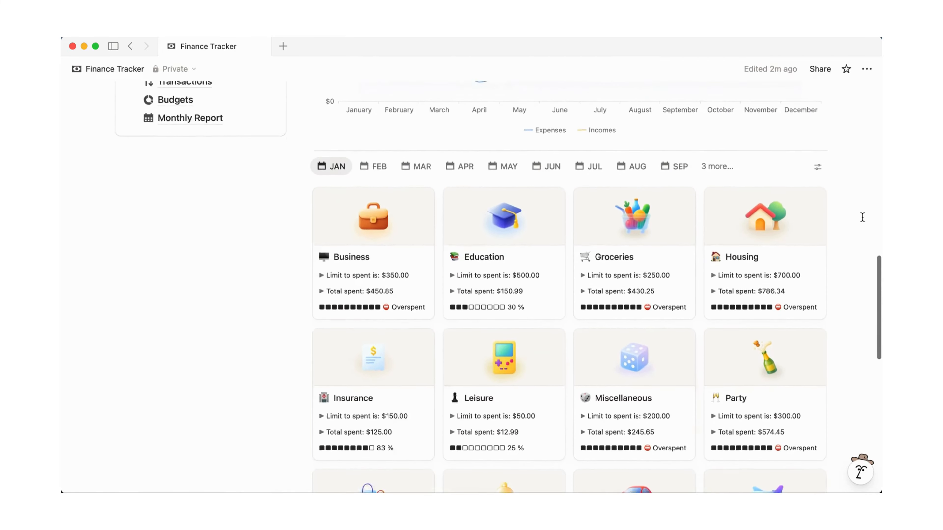
{"action": "scroll", "coordinate": [862, 218], "scroll_direction": "down", "scroll_amount": 5}
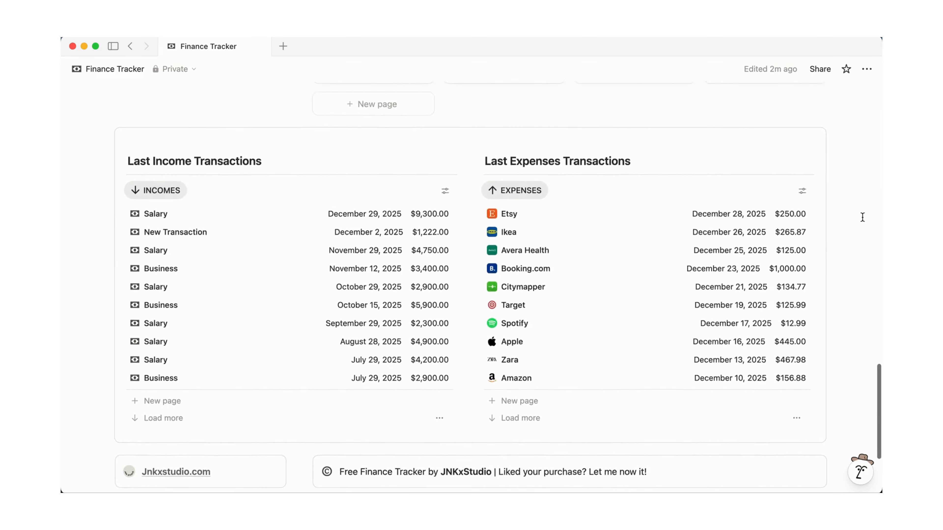
{"action": "scroll", "coordinate": [862, 218], "scroll_direction": "up", "scroll_amount": 10}
{"action": "scroll", "coordinate": [862, 217], "scroll_direction": "up", "scroll_amount": 10}
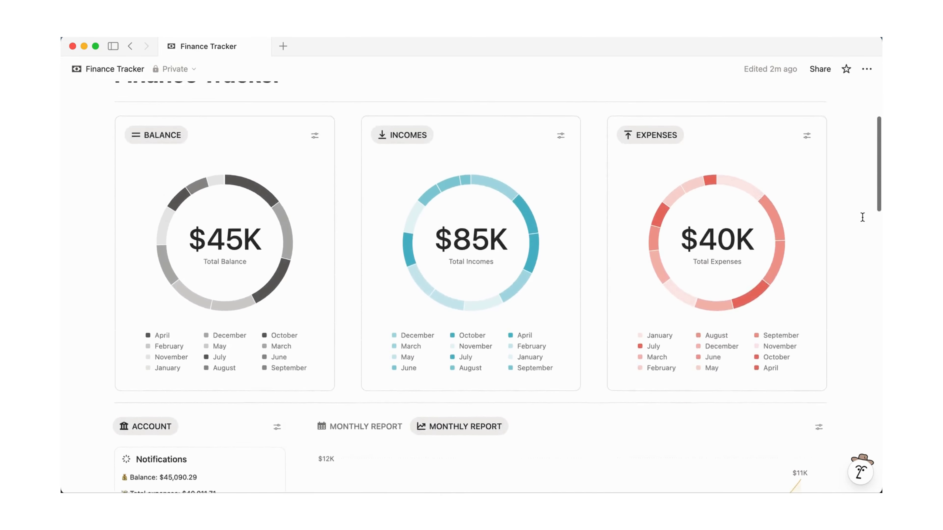